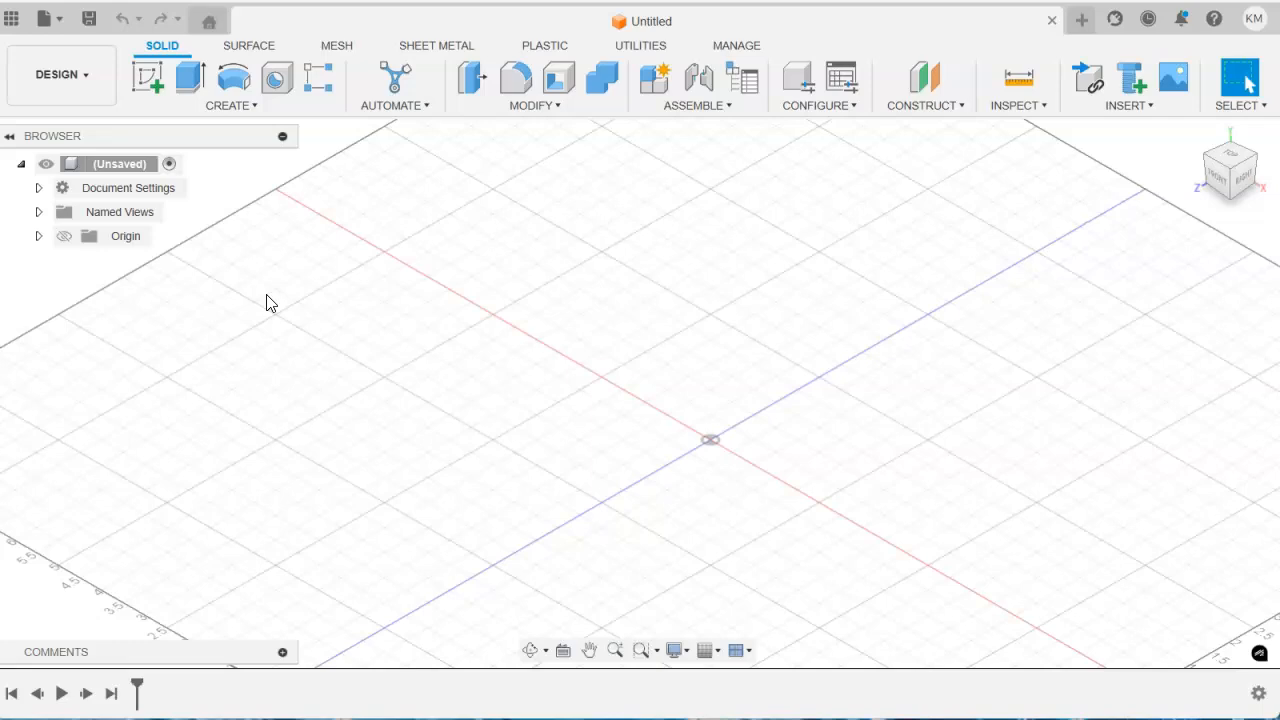
Save the untitled design as "Example 2 - Model.1" in the 1.2.4 Fundamentals of Dimensioning folder
{"action": "left_click", "coordinate": [277, 305]}
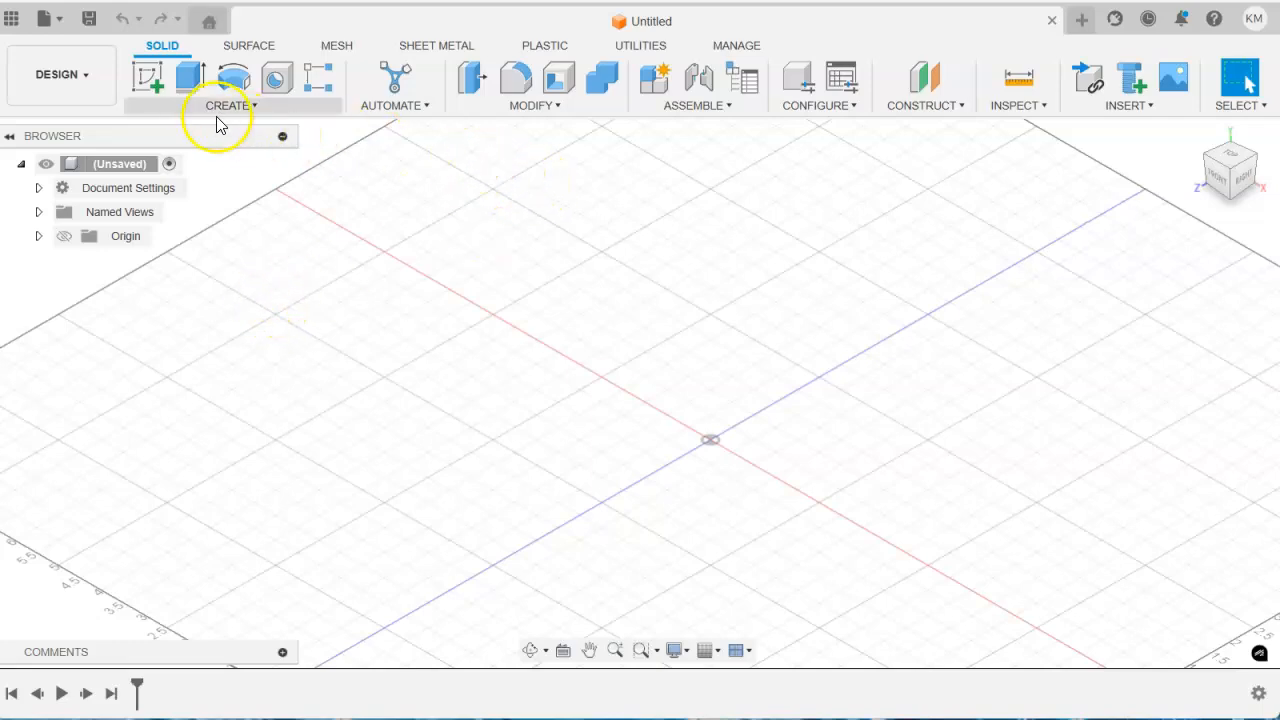
{"action": "left_click", "coordinate": [11, 18]}
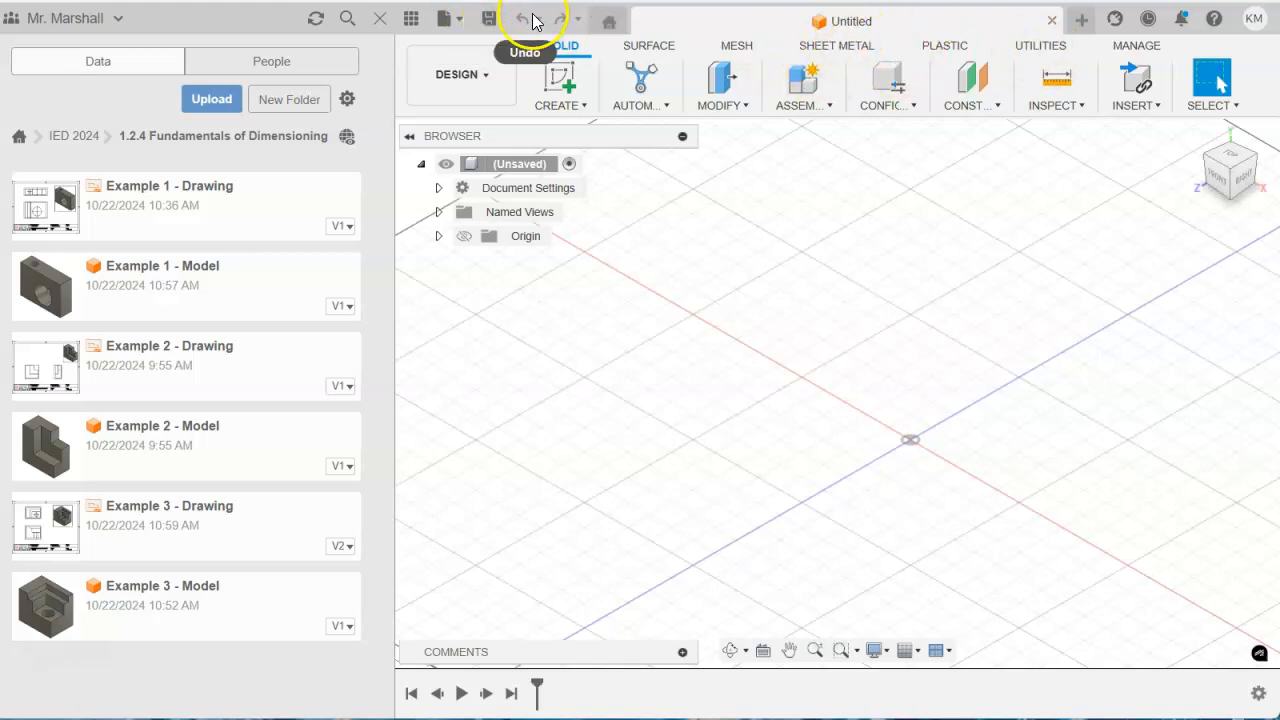
{"action": "left_click", "coordinate": [488, 20]}
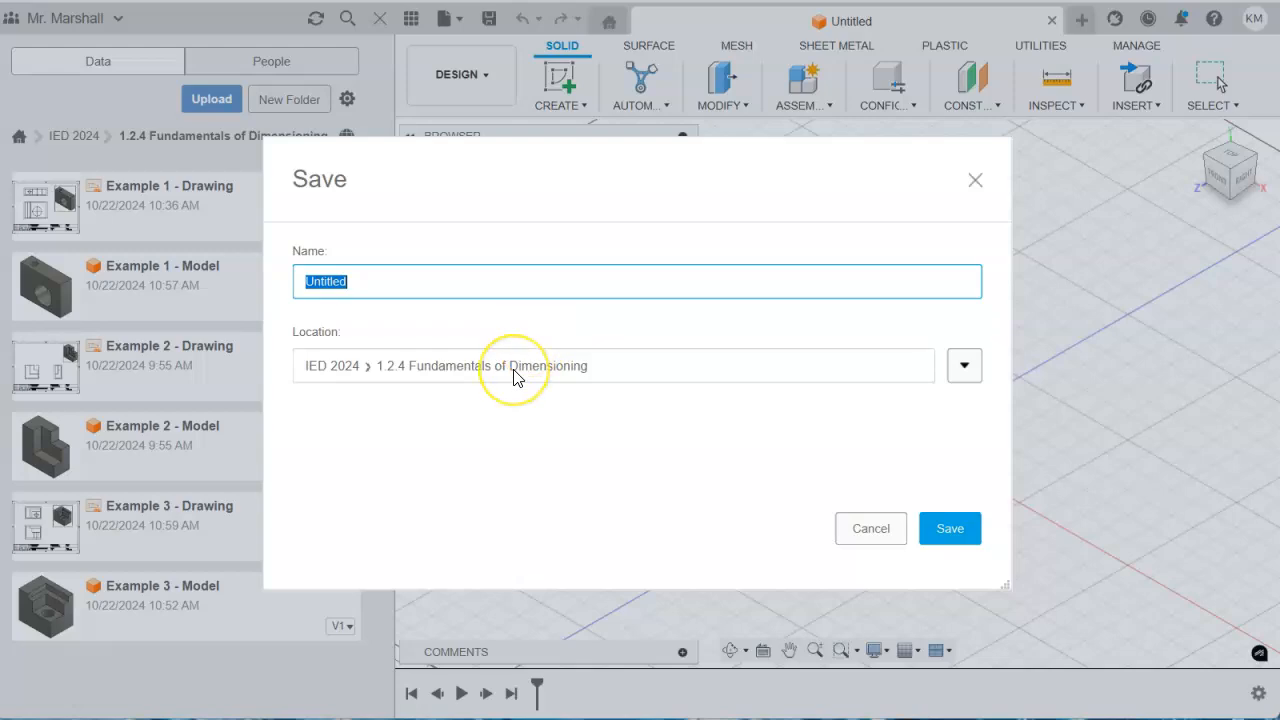
{"action": "type", "text": "Example"}
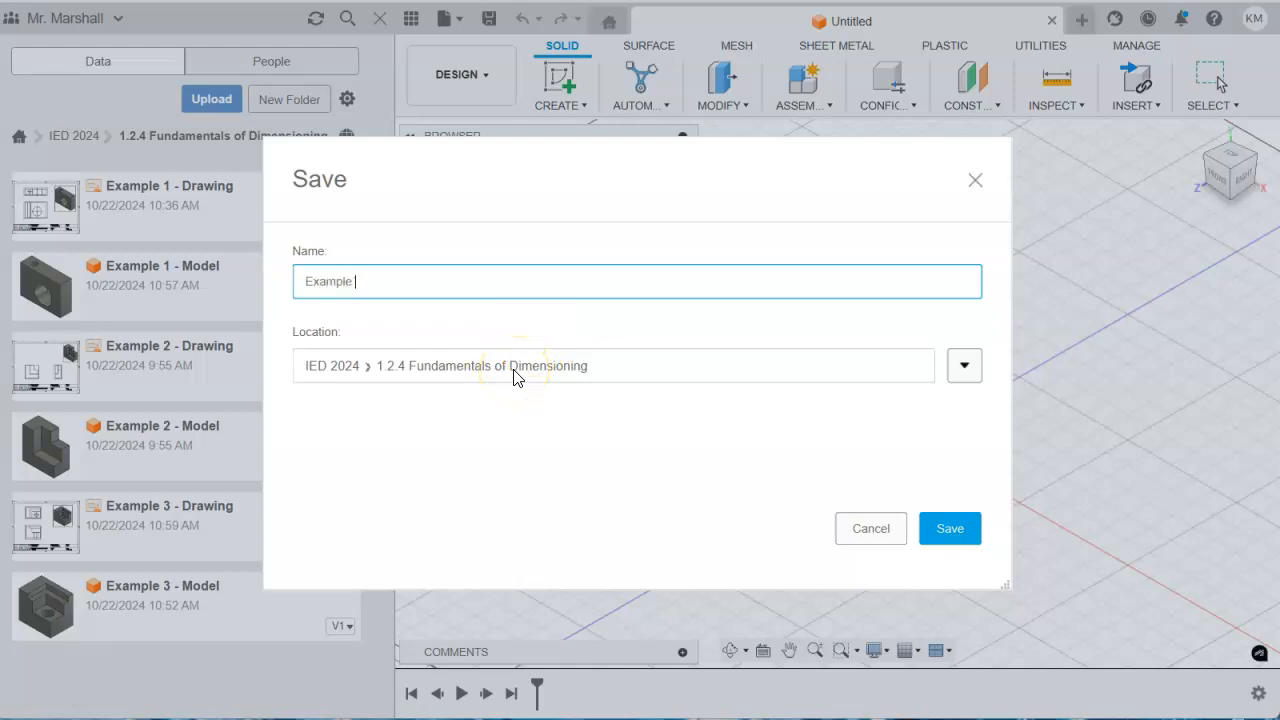
{"action": "type", "text": " 2 - Model.1"}
{"action": "left_click", "coordinate": [950, 530]}
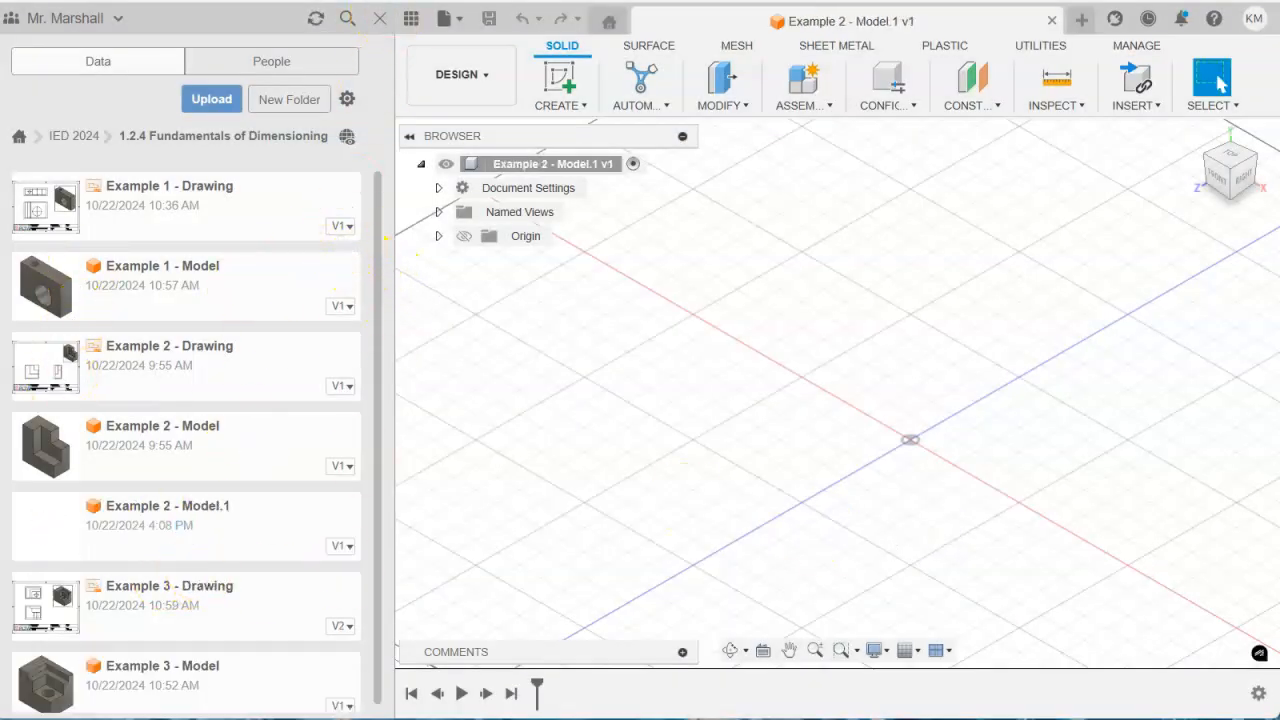
{"action": "left_click", "coordinate": [410, 20]}
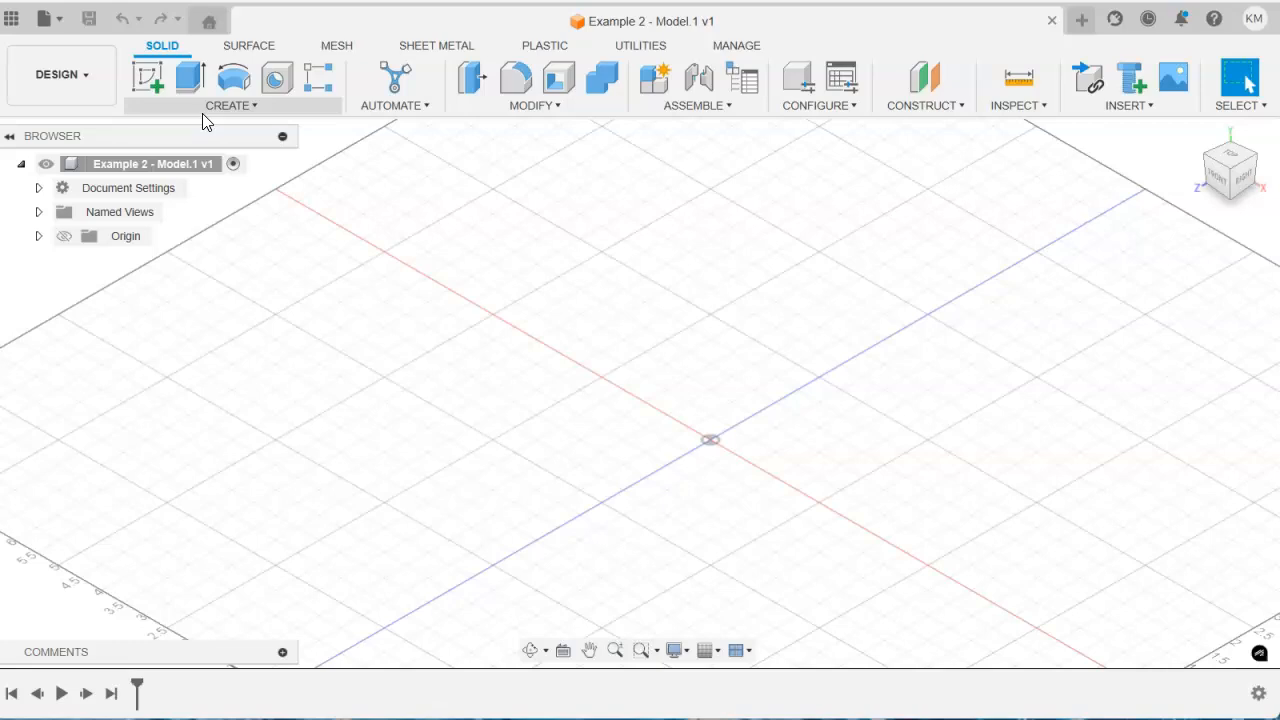
Start a sketch on the front origin plane and draw a two-point rectangle about 5.5 by 5 in from the origin
{"action": "left_click", "coordinate": [149, 78]}
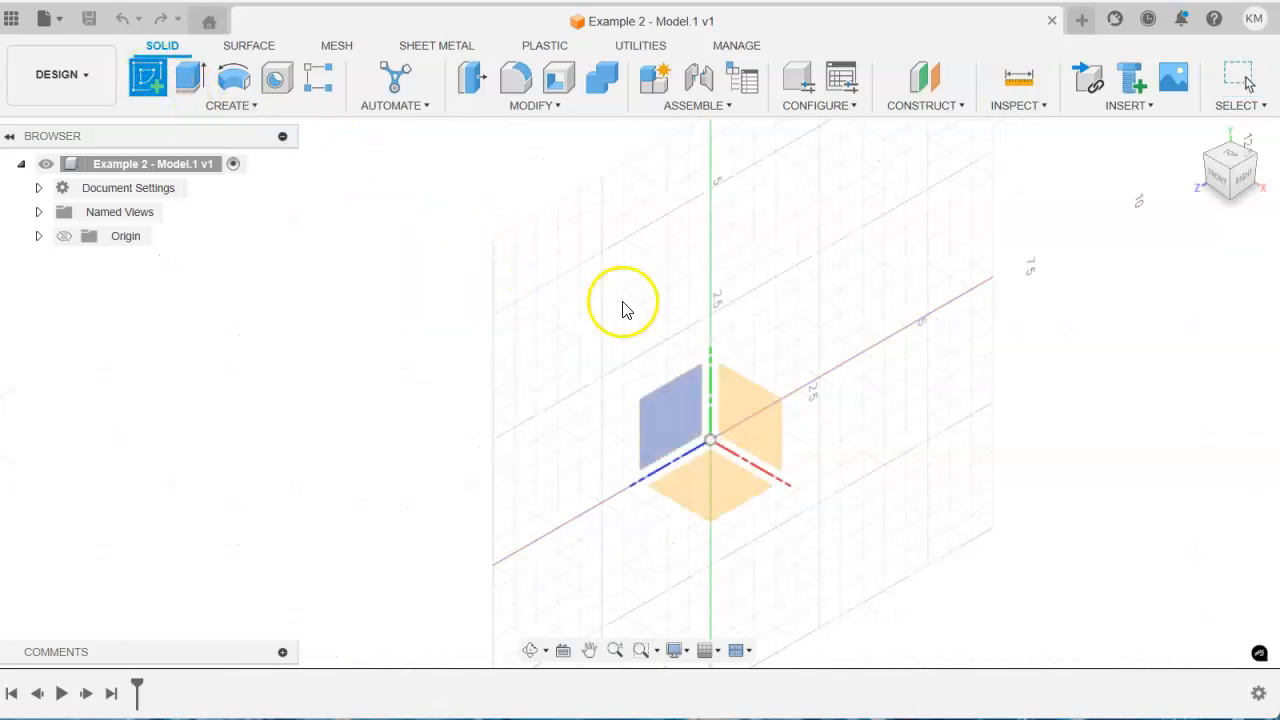
{"action": "left_click", "coordinate": [756, 418]}
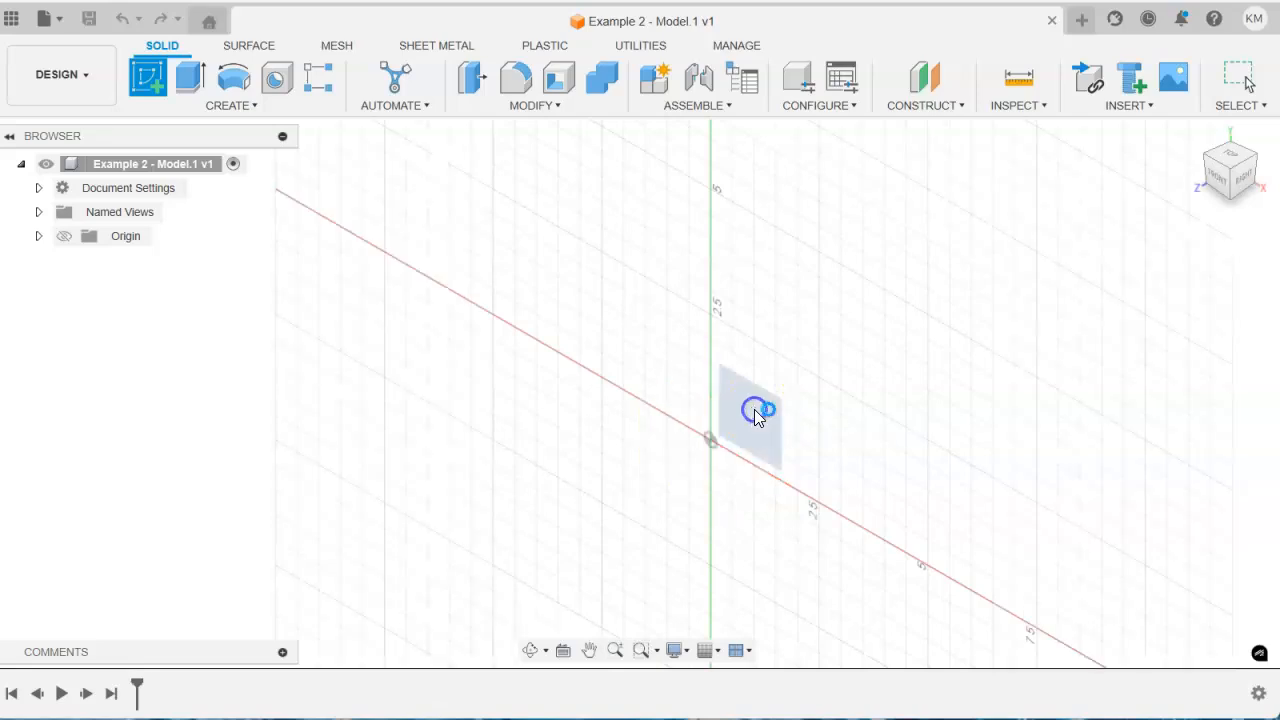
{"action": "left_click_drag", "start_coordinate": [745, 320], "coordinate": [531, 403]}
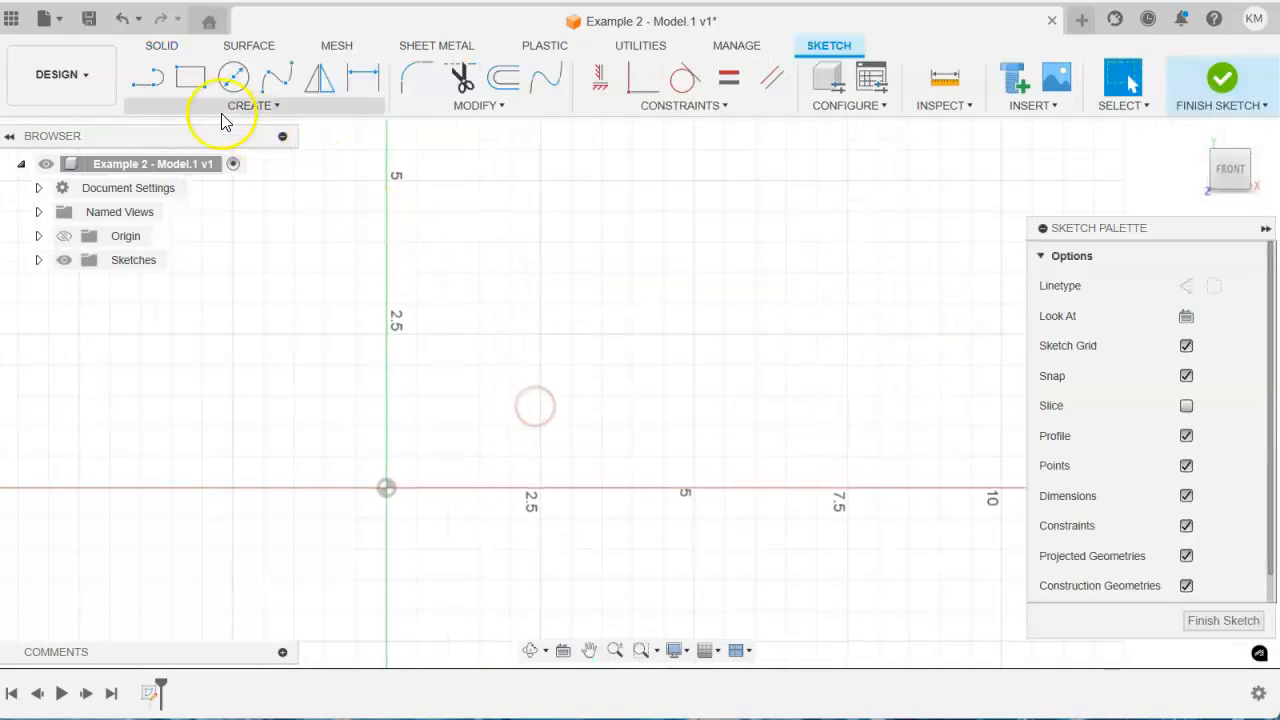
{"action": "left_click", "coordinate": [190, 78]}
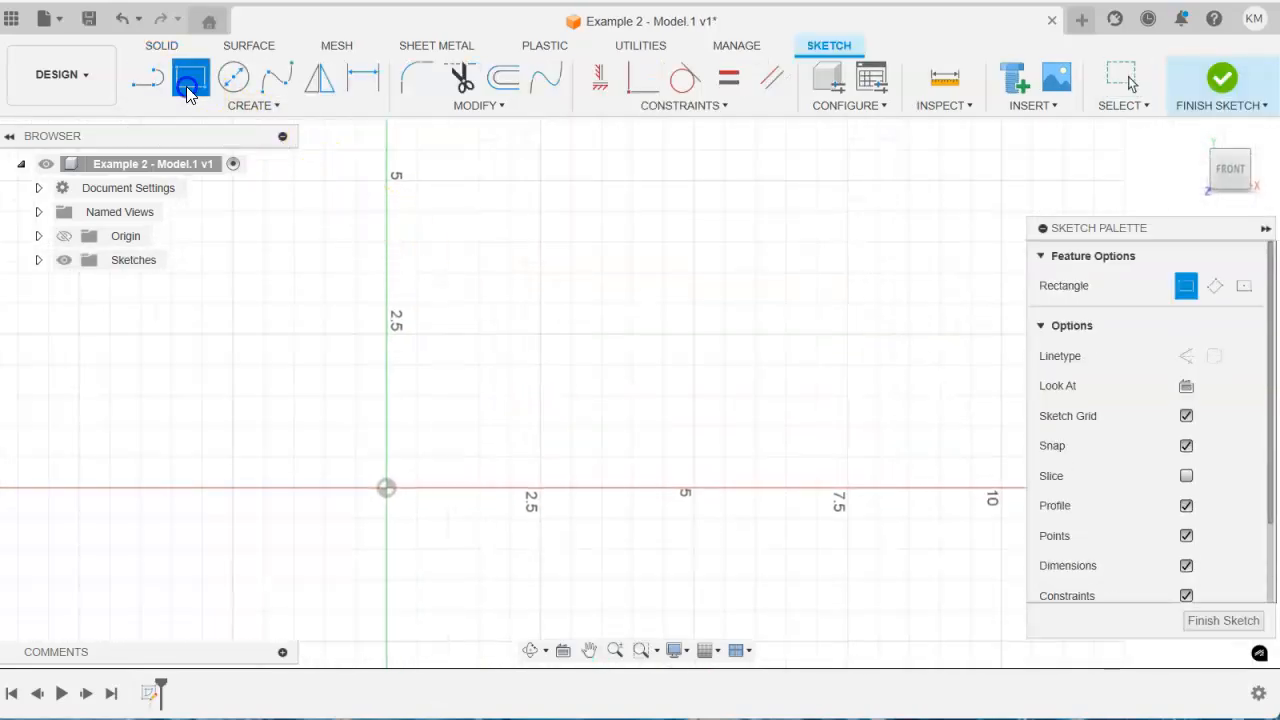
{"action": "left_click", "coordinate": [386, 488]}
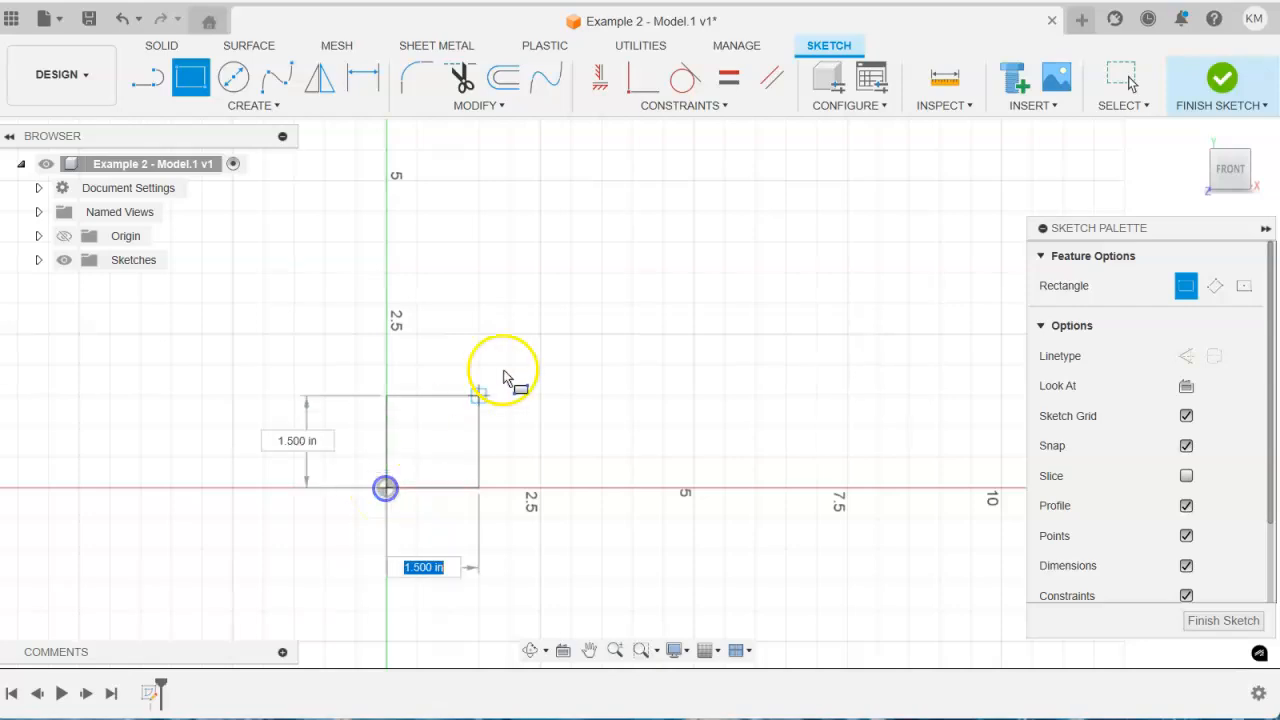
{"action": "left_click", "coordinate": [728, 177]}
Dimension the rectangle's top edge to 6 in
{"action": "scroll", "coordinate": [637, 305], "scroll_direction": "down", "scroll_amount": 1}
{"action": "scroll", "coordinate": [637, 305], "scroll_direction": "down", "scroll_amount": 1}
{"action": "middle_click_drag", "start_coordinate": [732, 209], "coordinate": [603, 254]}
{"action": "left_click", "coordinate": [363, 78]}
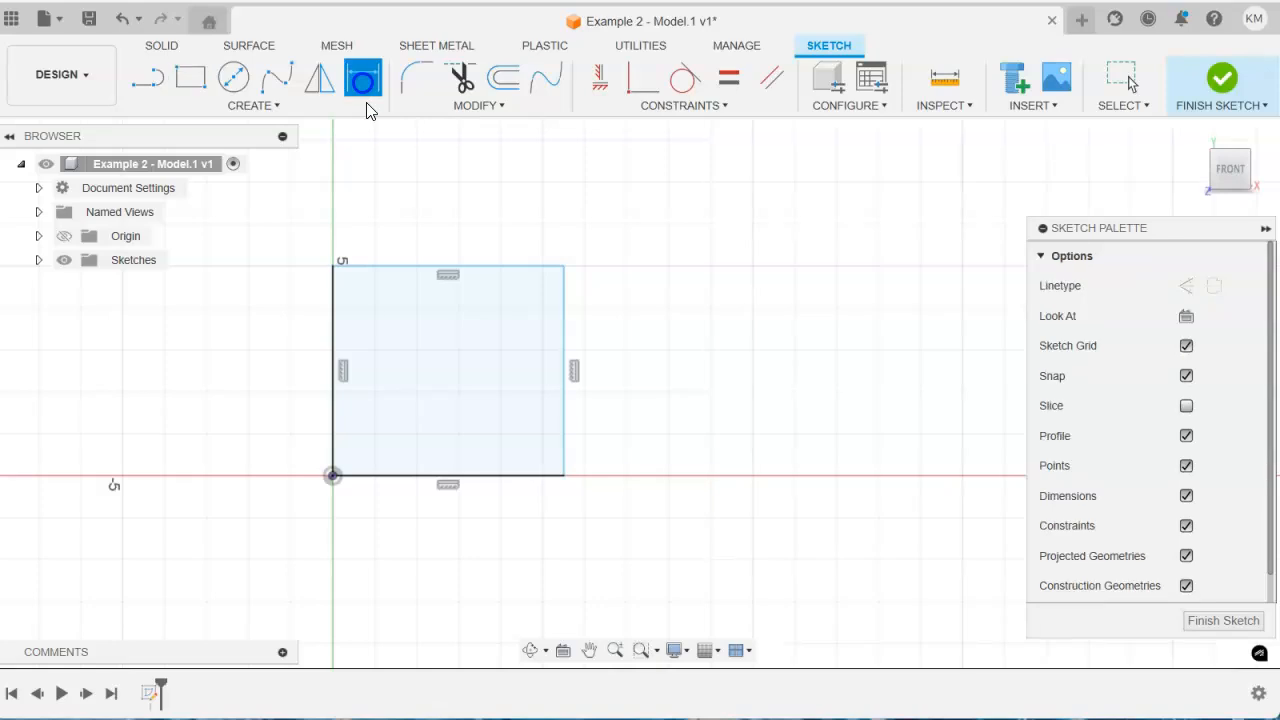
{"action": "key", "text": "d"}
{"action": "left_click", "coordinate": [435, 267]}
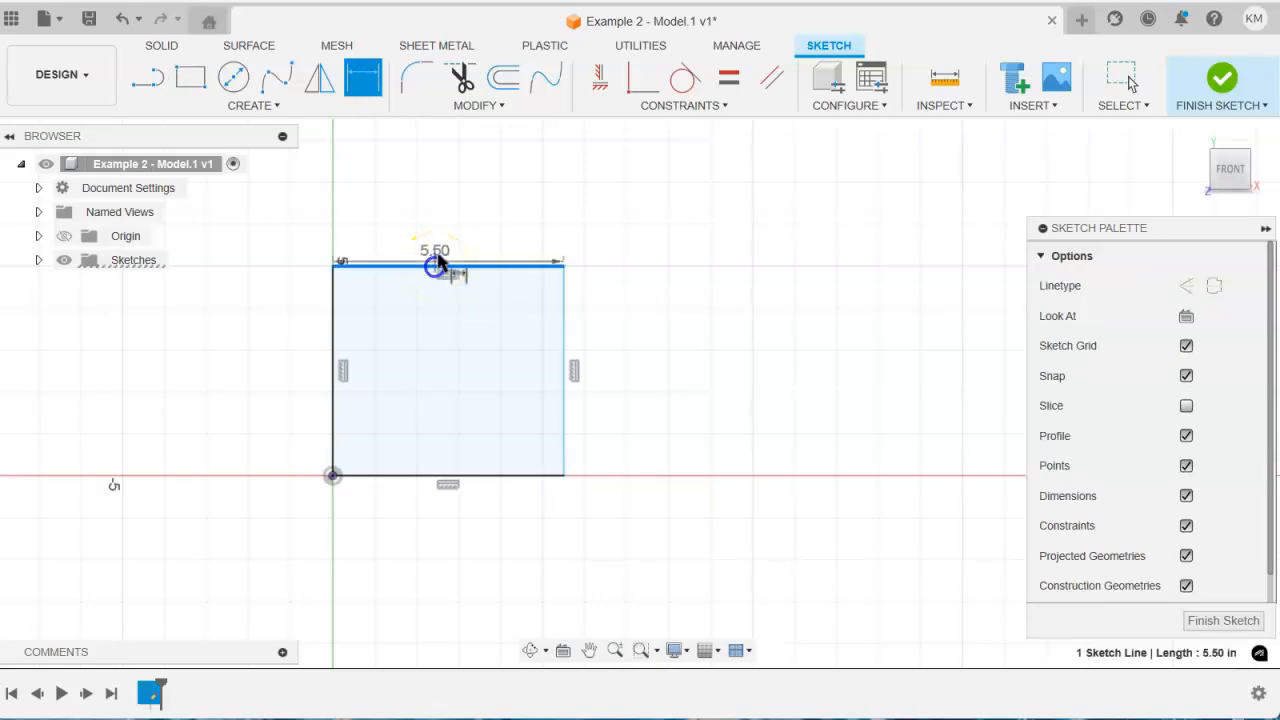
{"action": "left_click", "coordinate": [445, 186]}
{"action": "type", "text": "6"}
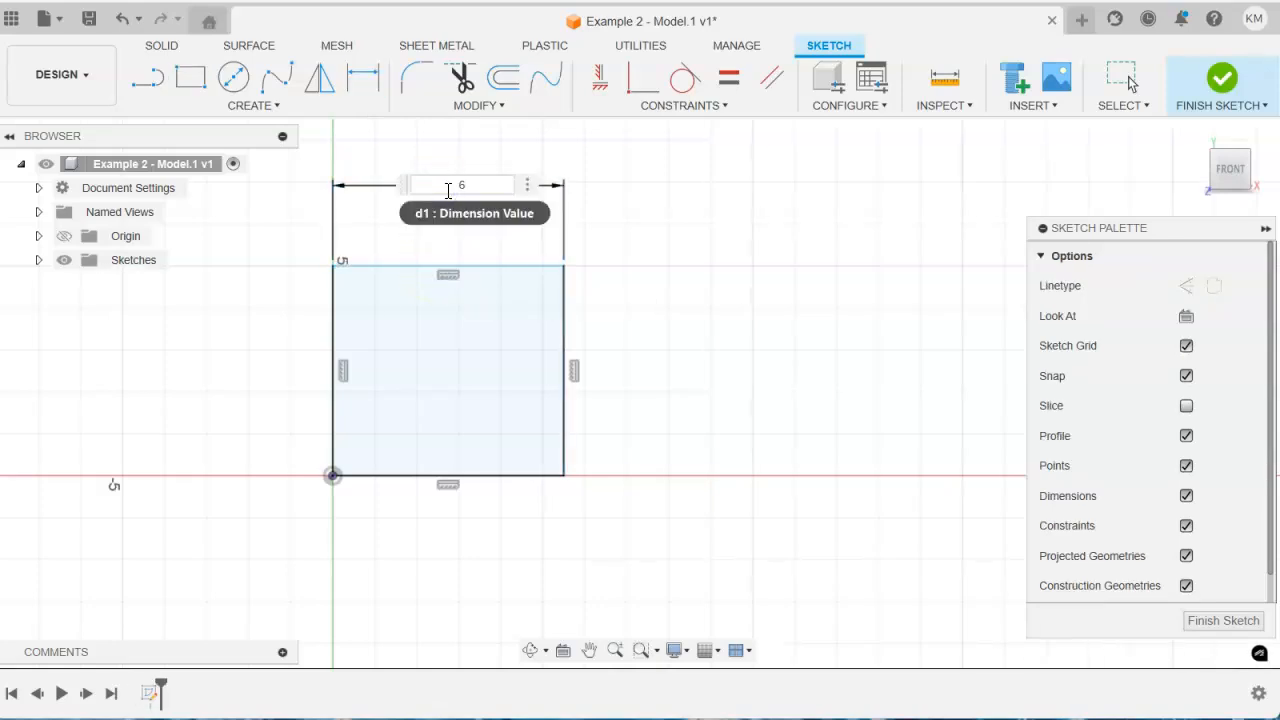
{"action": "key", "text": "Return"}
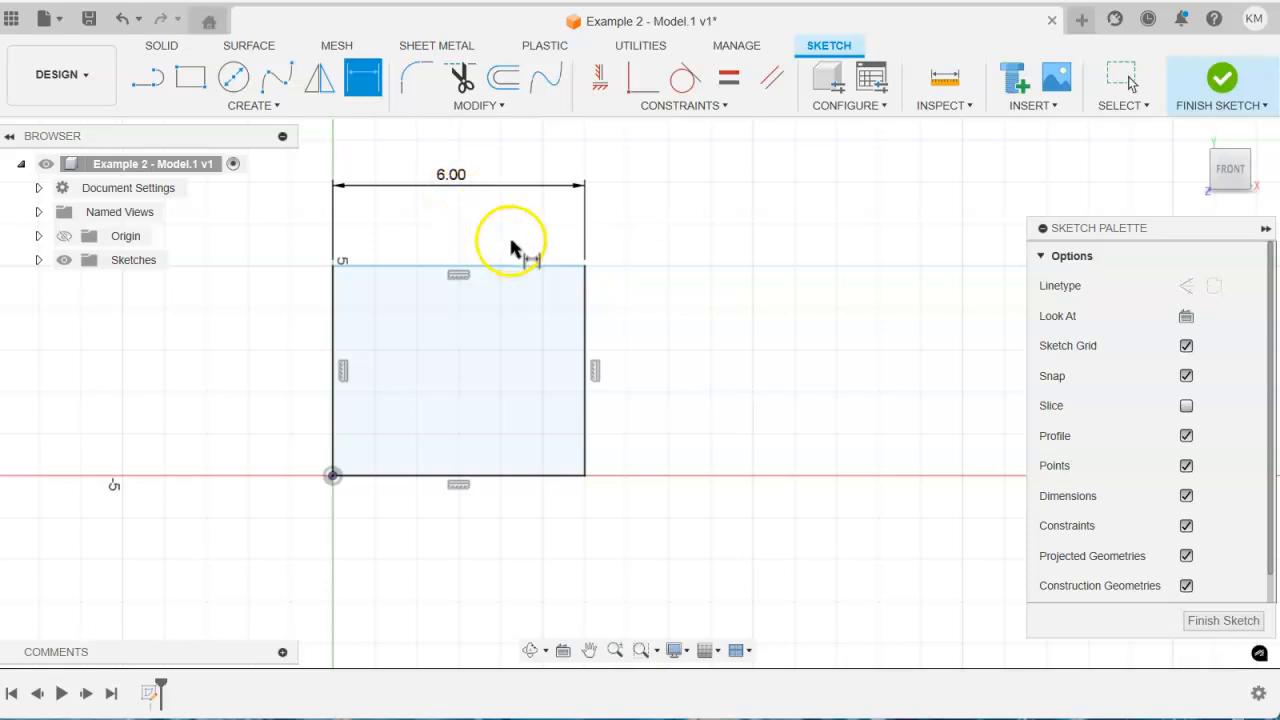
Dimension the rectangle's right edge to 6 in and finish the sketch
{"action": "left_click", "coordinate": [586, 305]}
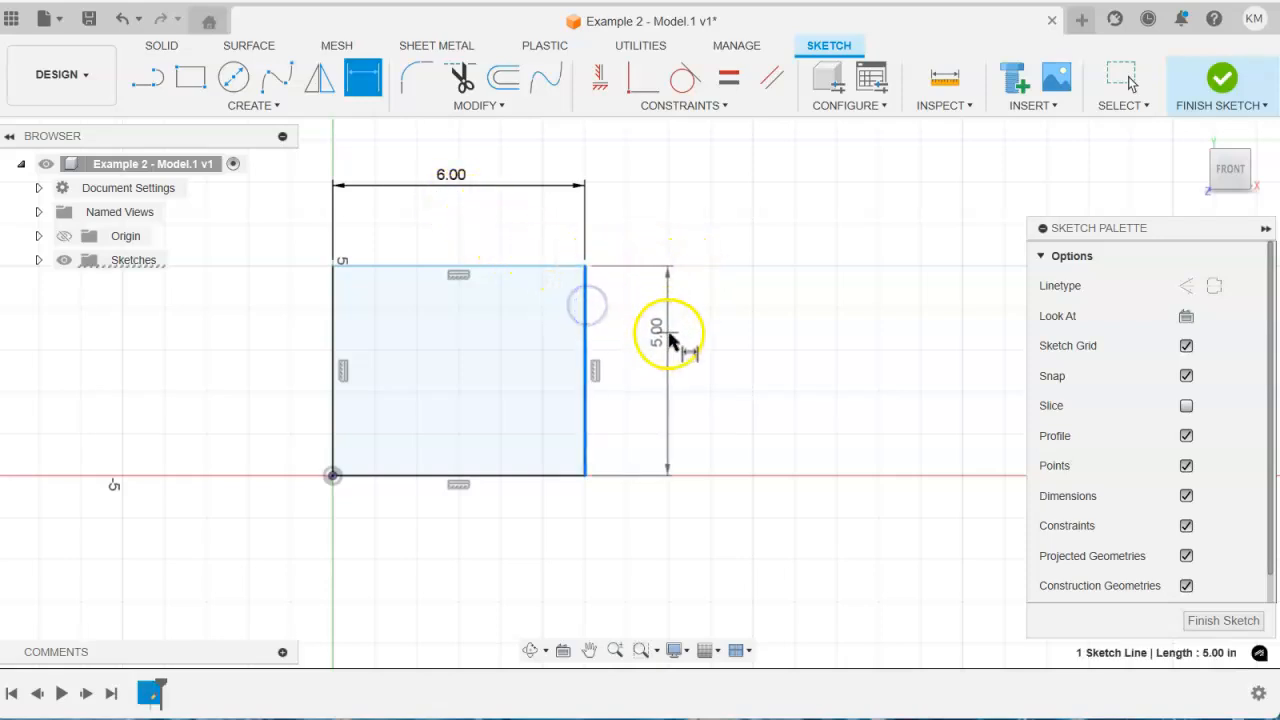
{"action": "left_click", "coordinate": [672, 345]}
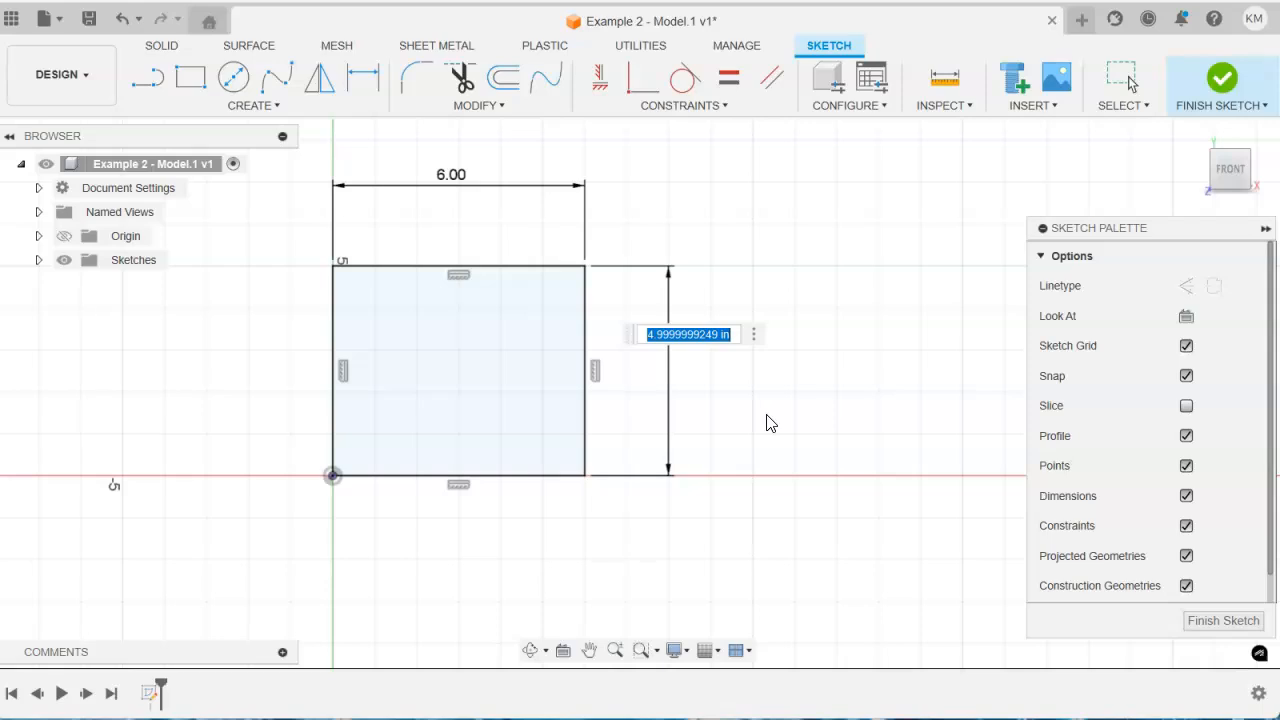
{"action": "type", "text": "6"}
{"action": "key", "text": "Return"}
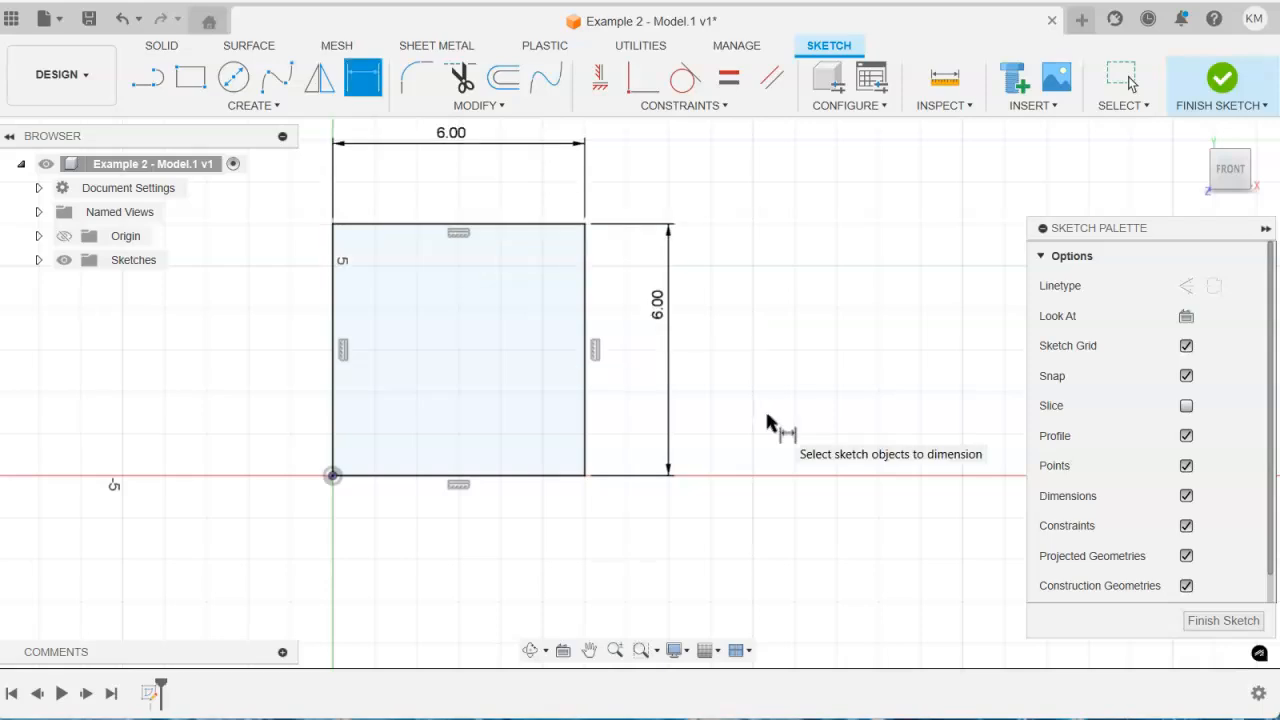
{"action": "scroll", "coordinate": [752, 418], "scroll_direction": "down", "scroll_amount": 1}
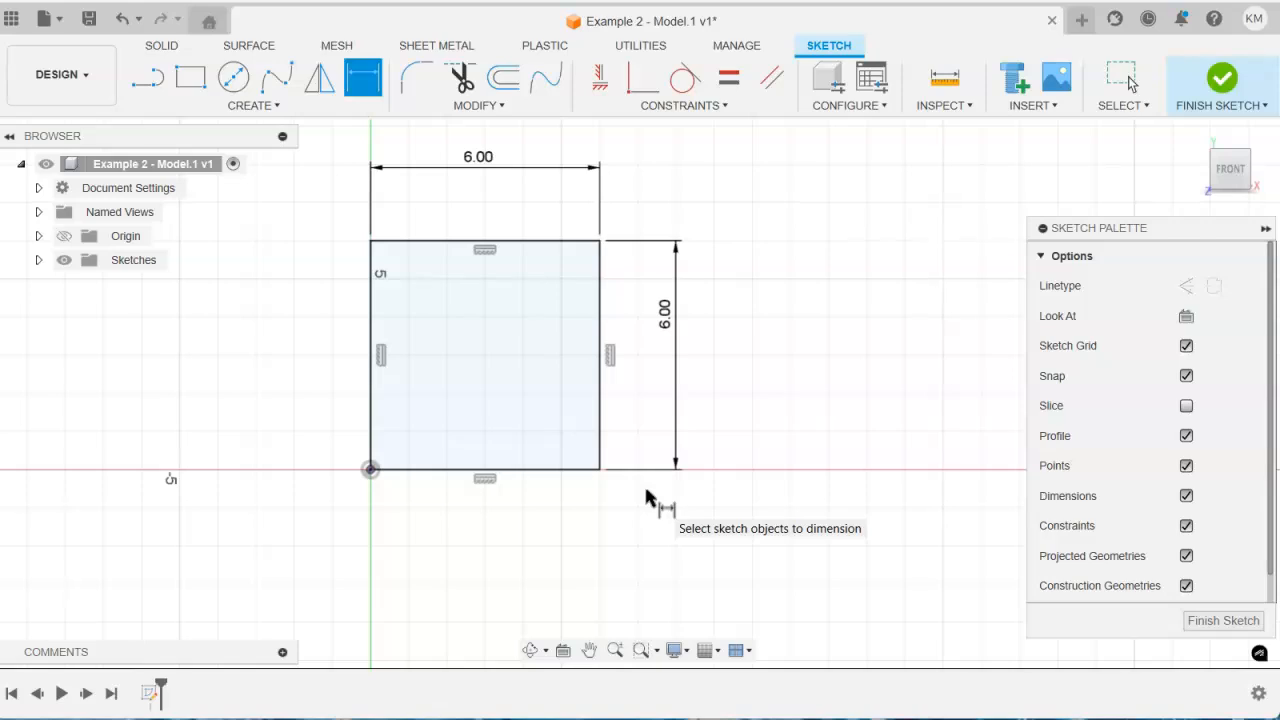
{"action": "left_click", "coordinate": [1250, 98]}
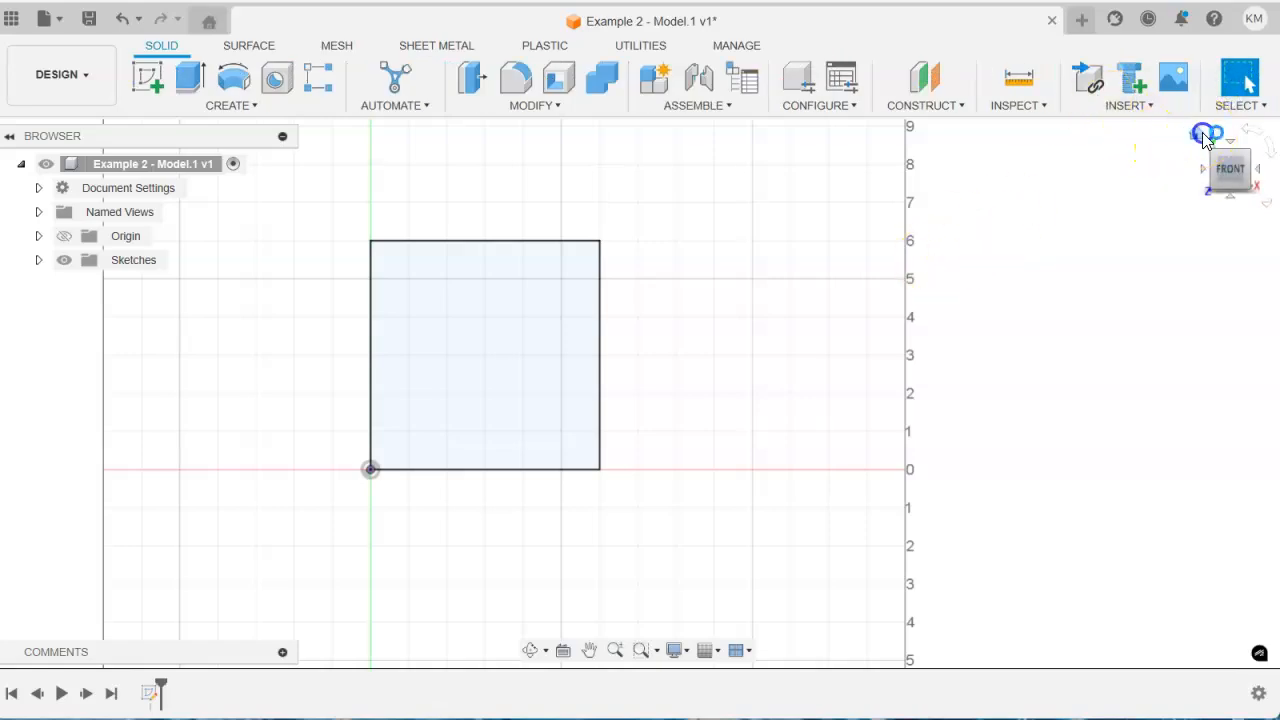
Extrude the square profile 3 in to one side as a new body
{"action": "left_click", "coordinate": [1204, 134]}
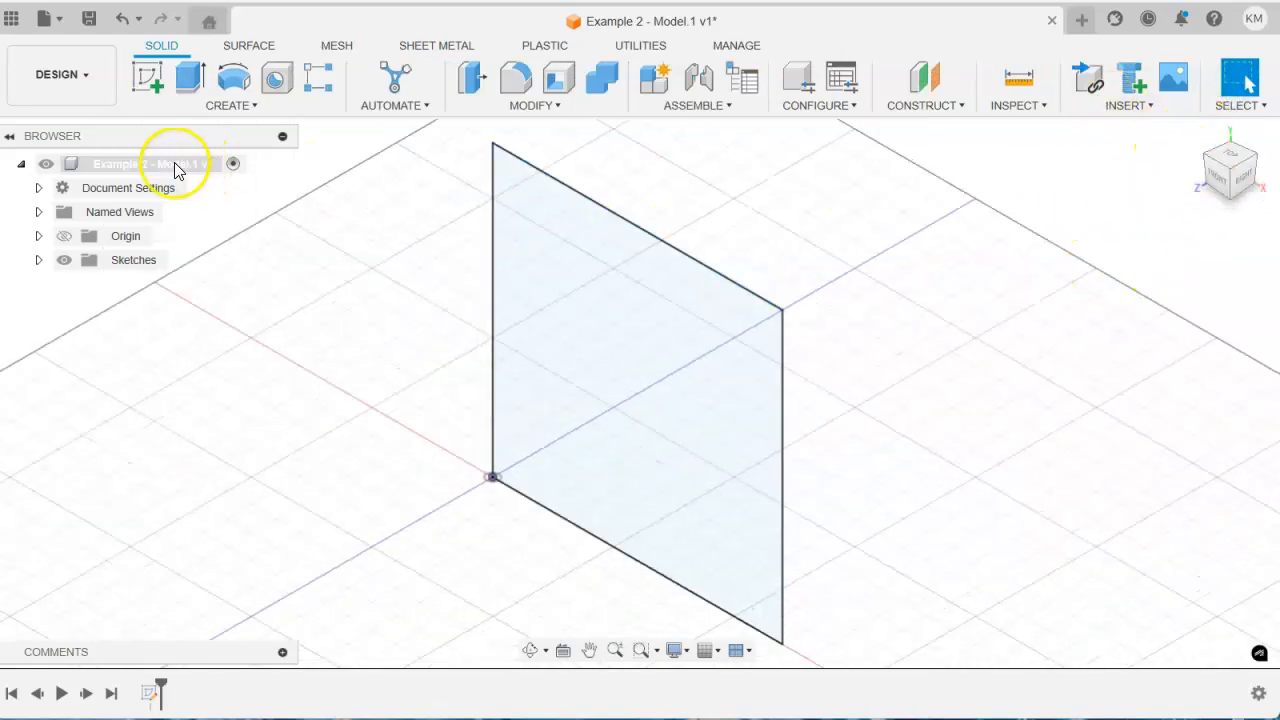
{"action": "left_click", "coordinate": [190, 77]}
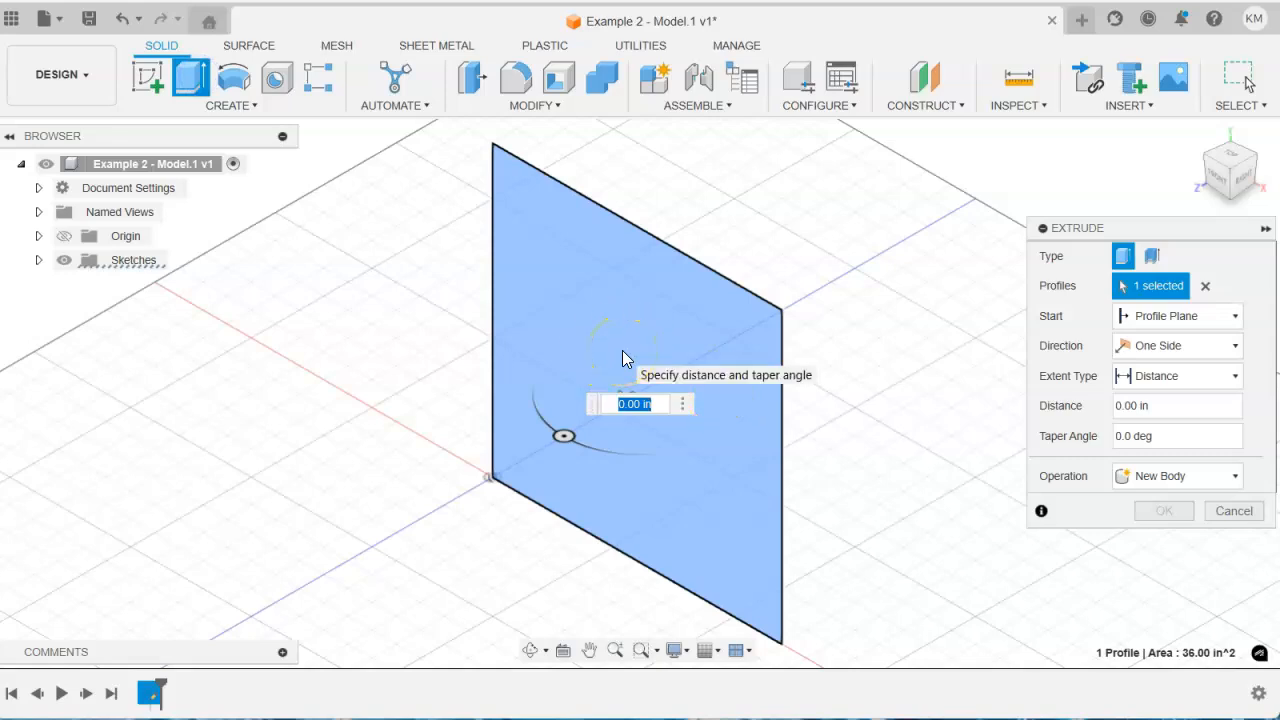
{"action": "type", "text": "3"}
{"action": "left_click", "coordinate": [1160, 511]}
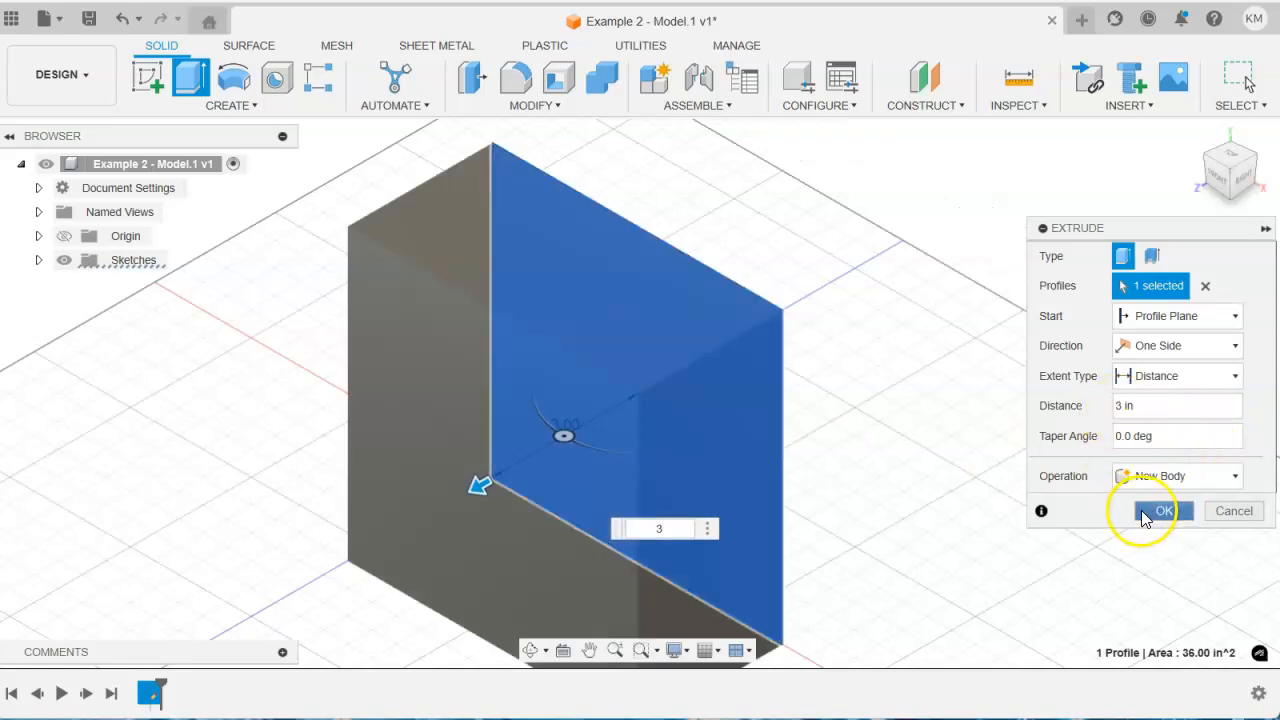
Sketch a rectangle about 3.77 by 2.68 in on the block's front face, starting at its upper-right corner
{"action": "scroll", "coordinate": [926, 391], "scroll_direction": "down", "scroll_amount": 2}
{"action": "middle_click_drag", "start_coordinate": [836, 451], "coordinate": [839, 355]}
{"action": "middle_click_drag", "start_coordinate": [720, 327], "coordinate": [766, 394]}
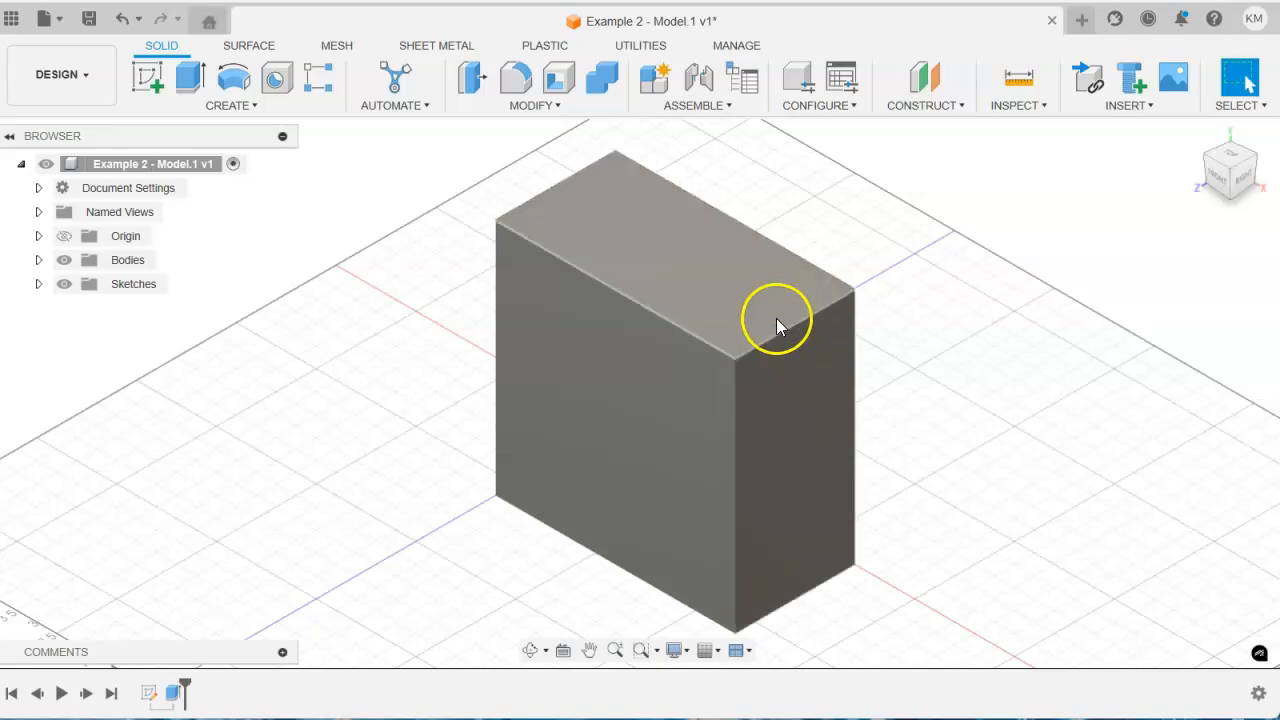
{"action": "left_click", "coordinate": [150, 82]}
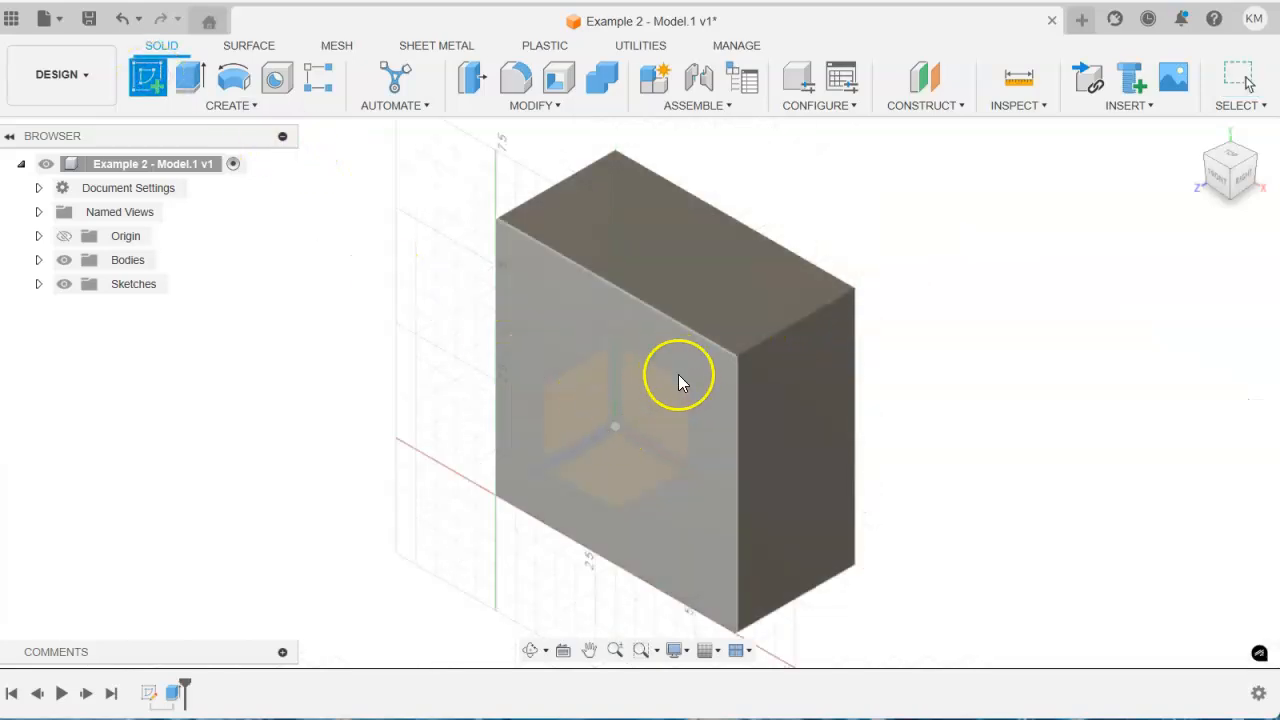
{"action": "left_click", "coordinate": [674, 382]}
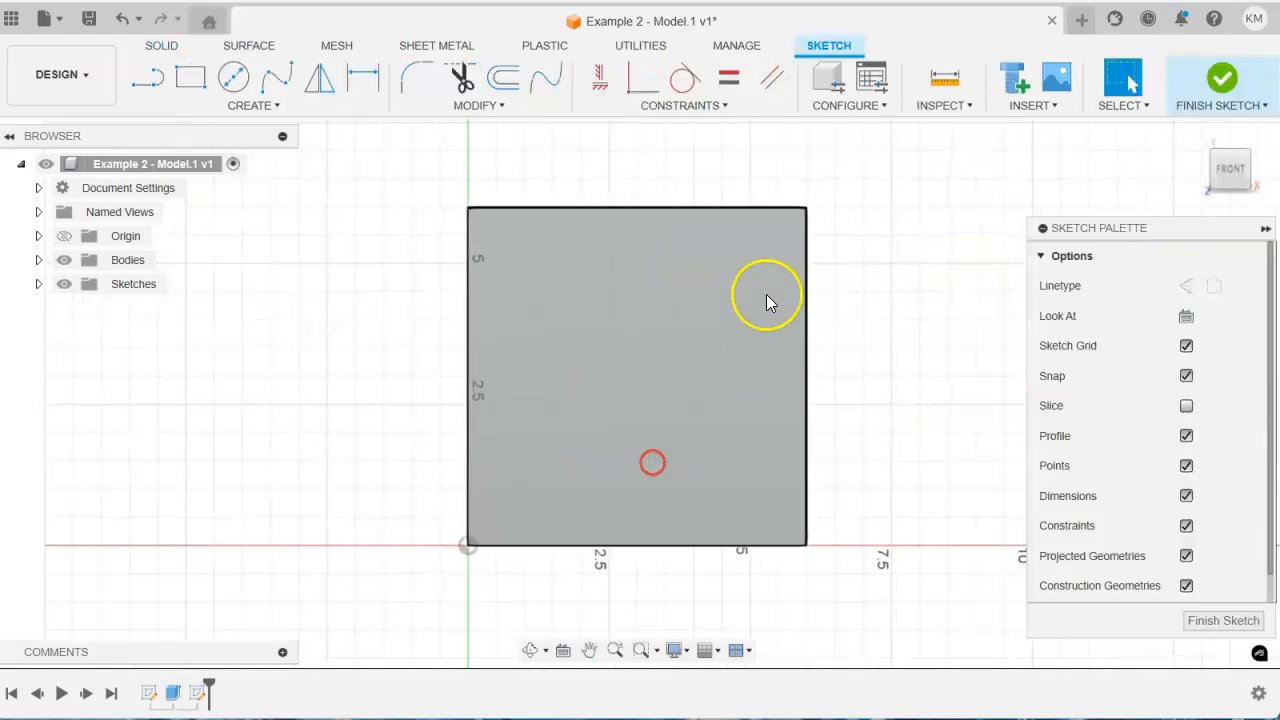
{"action": "left_click", "coordinate": [192, 80]}
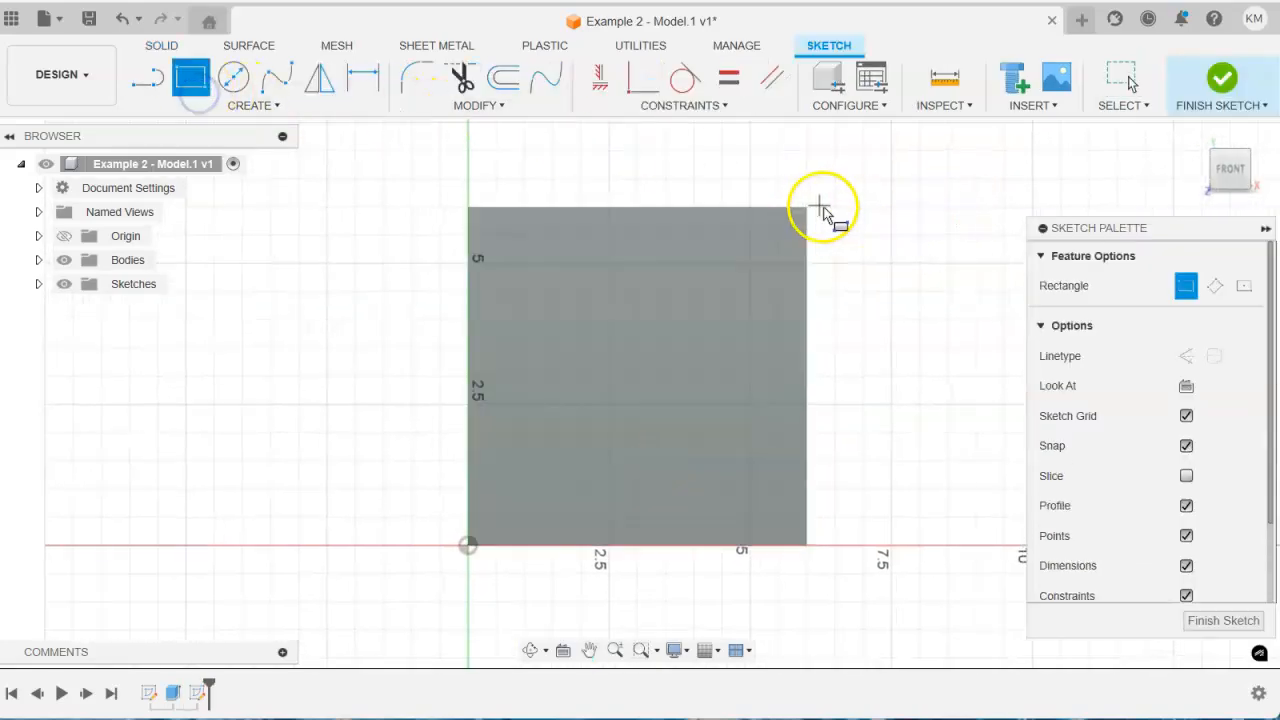
{"action": "left_click", "coordinate": [807, 207]}
{"action": "left_click", "coordinate": [595, 358]}
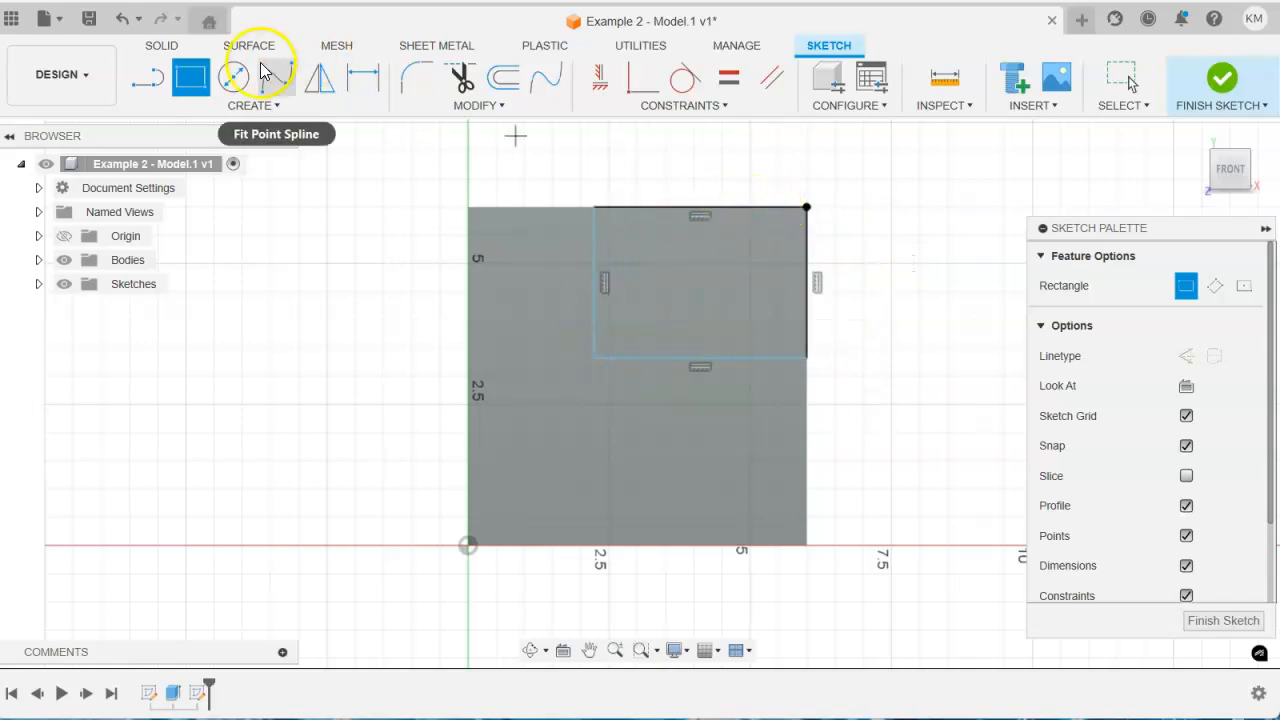
Dimension the corner rectangle's left edge to 4 in
{"action": "left_click", "coordinate": [363, 78]}
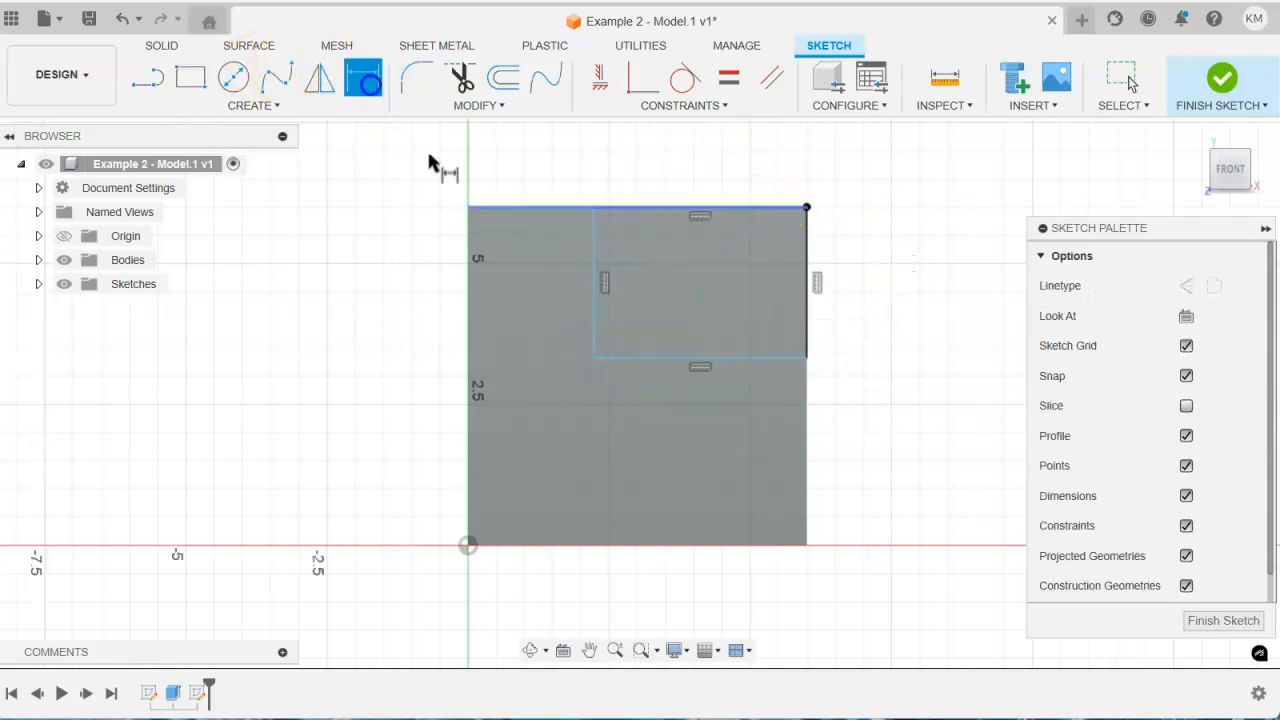
{"action": "left_click", "coordinate": [593, 270]}
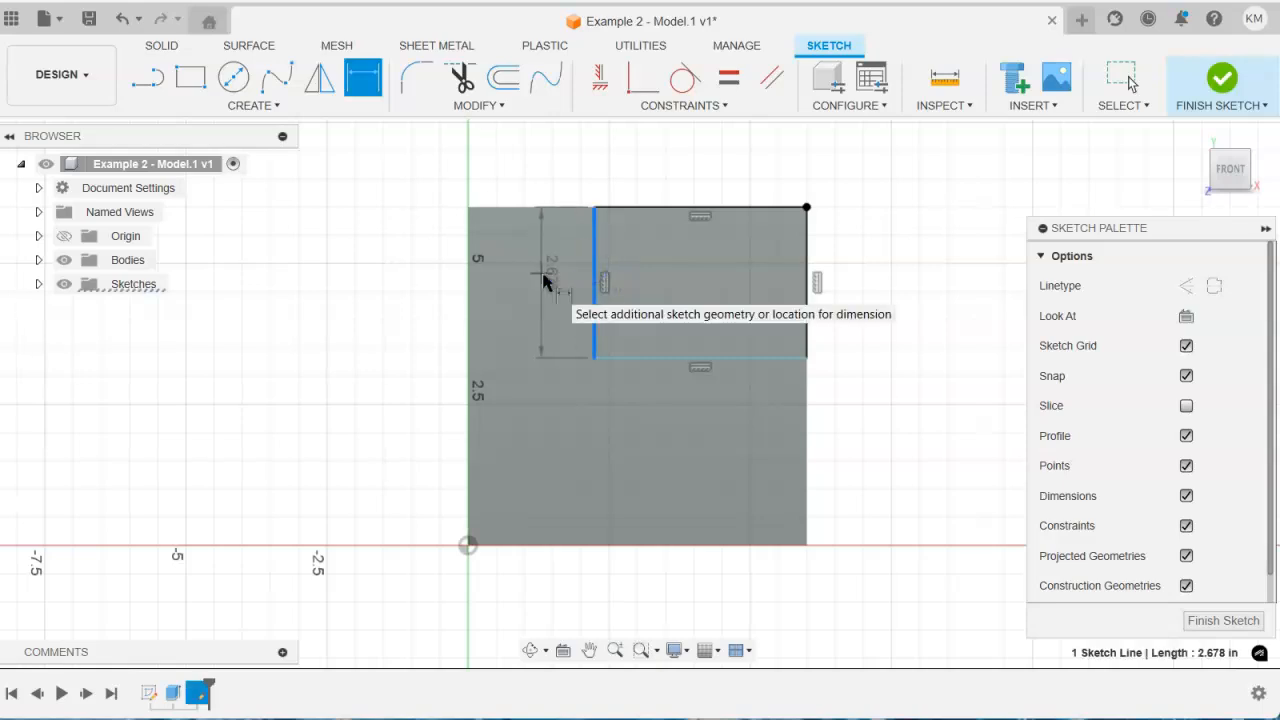
{"action": "left_click", "coordinate": [543, 281]}
{"action": "type", "text": "4"}
{"action": "key", "text": "Return"}
{"action": "left_click", "coordinate": [548, 300]}
Dimension the corner rectangle's bottom edge to 4 in and finish the sketch
{"action": "left_click", "coordinate": [668, 434]}
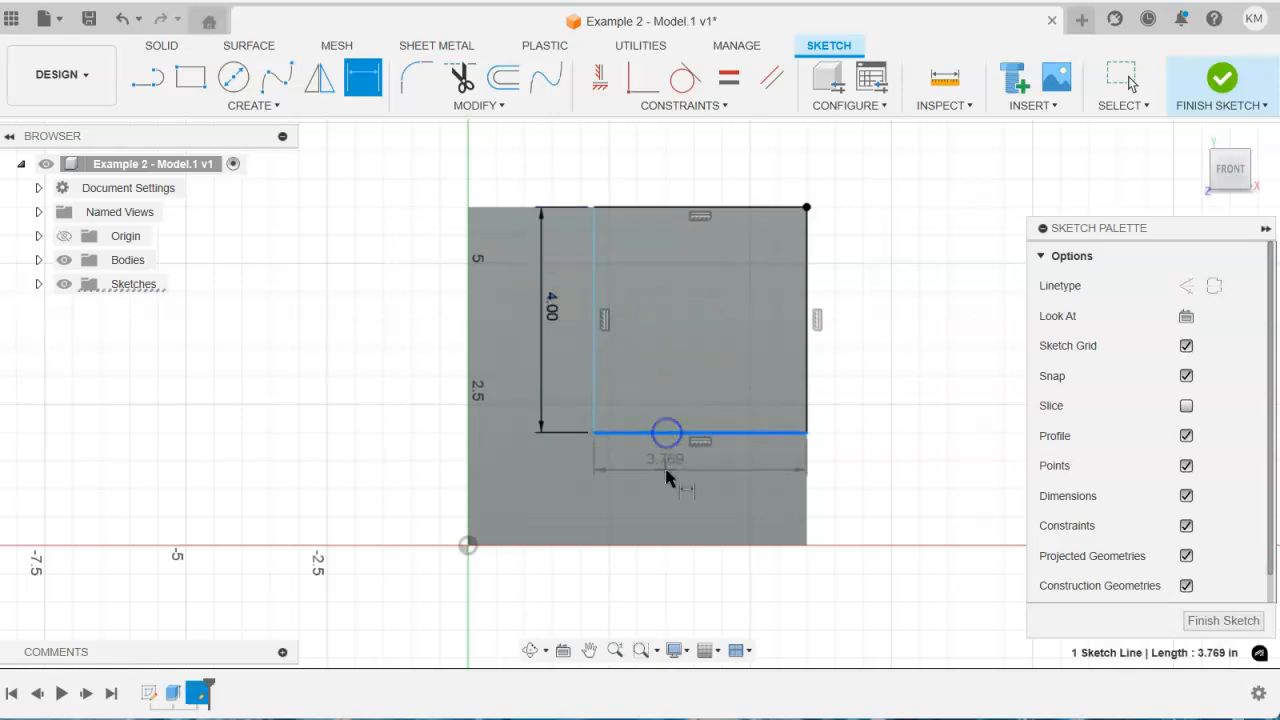
{"action": "left_click", "coordinate": [703, 490]}
{"action": "type", "text": "4"}
{"action": "key", "text": "Return"}
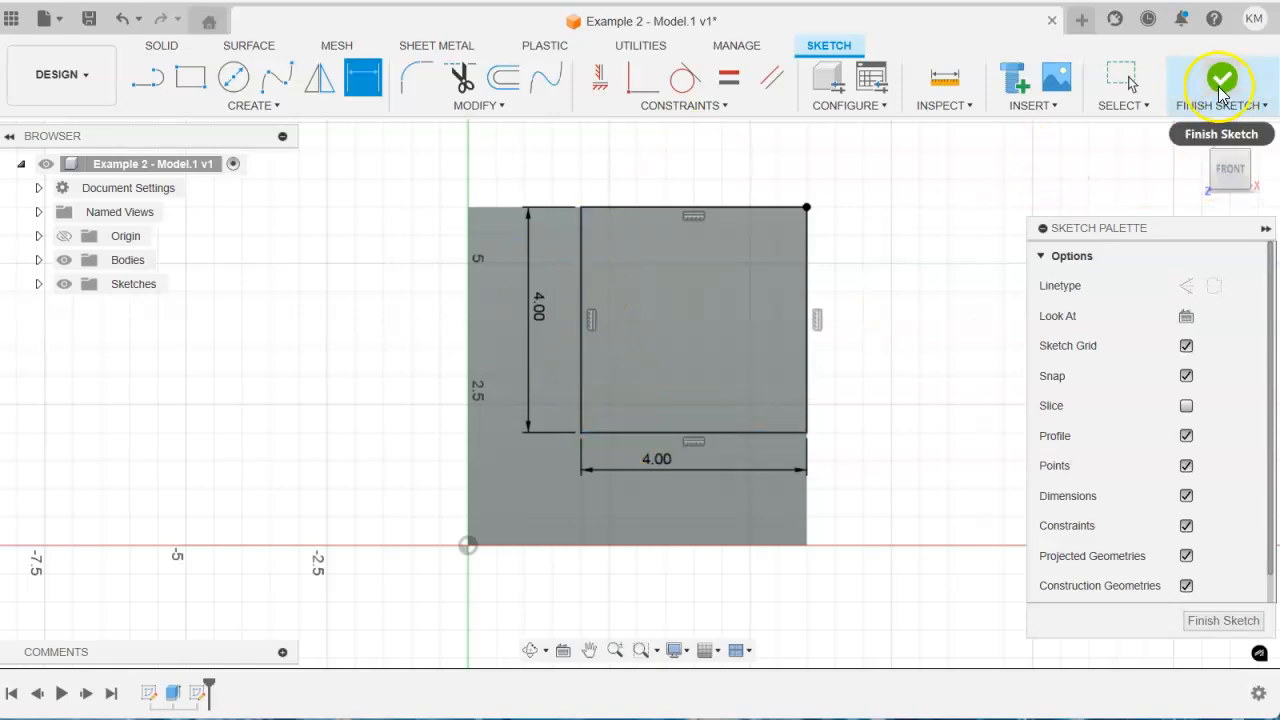
{"action": "left_click", "coordinate": [1252, 107]}
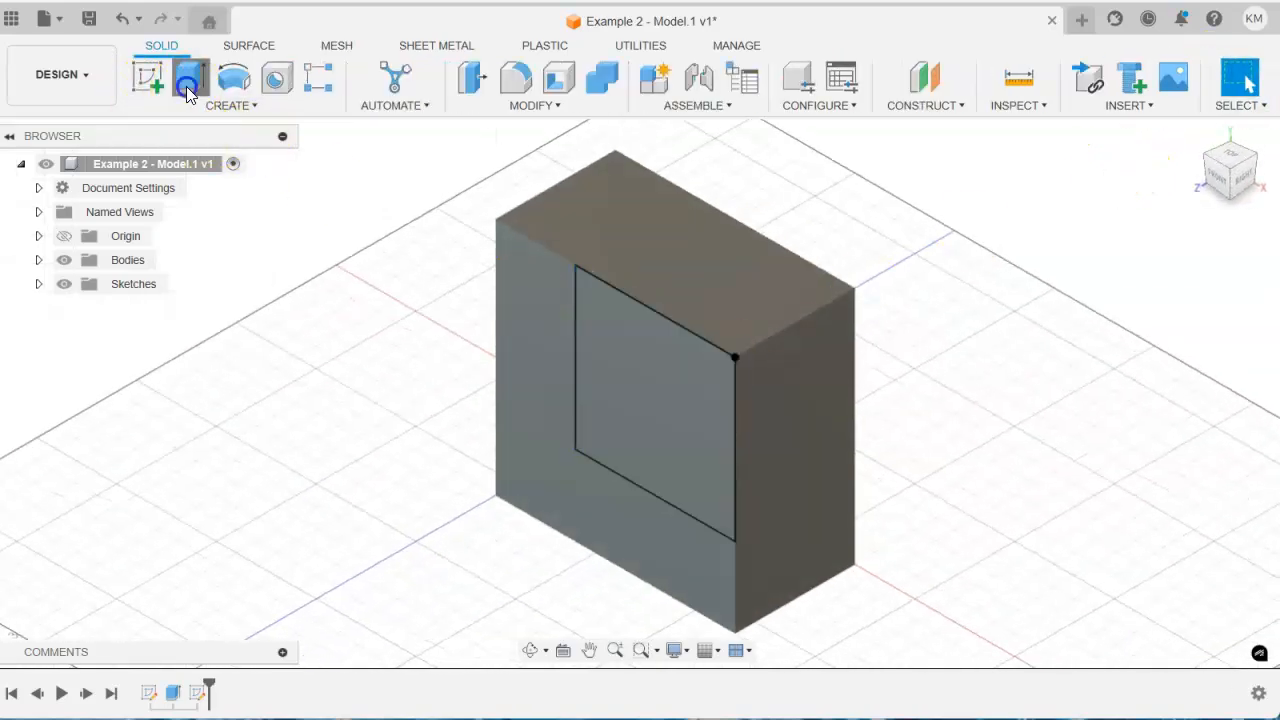
Extrude the 4 in corner square by -1.5 in to cut a recess into the block
{"action": "left_click", "coordinate": [186, 84]}
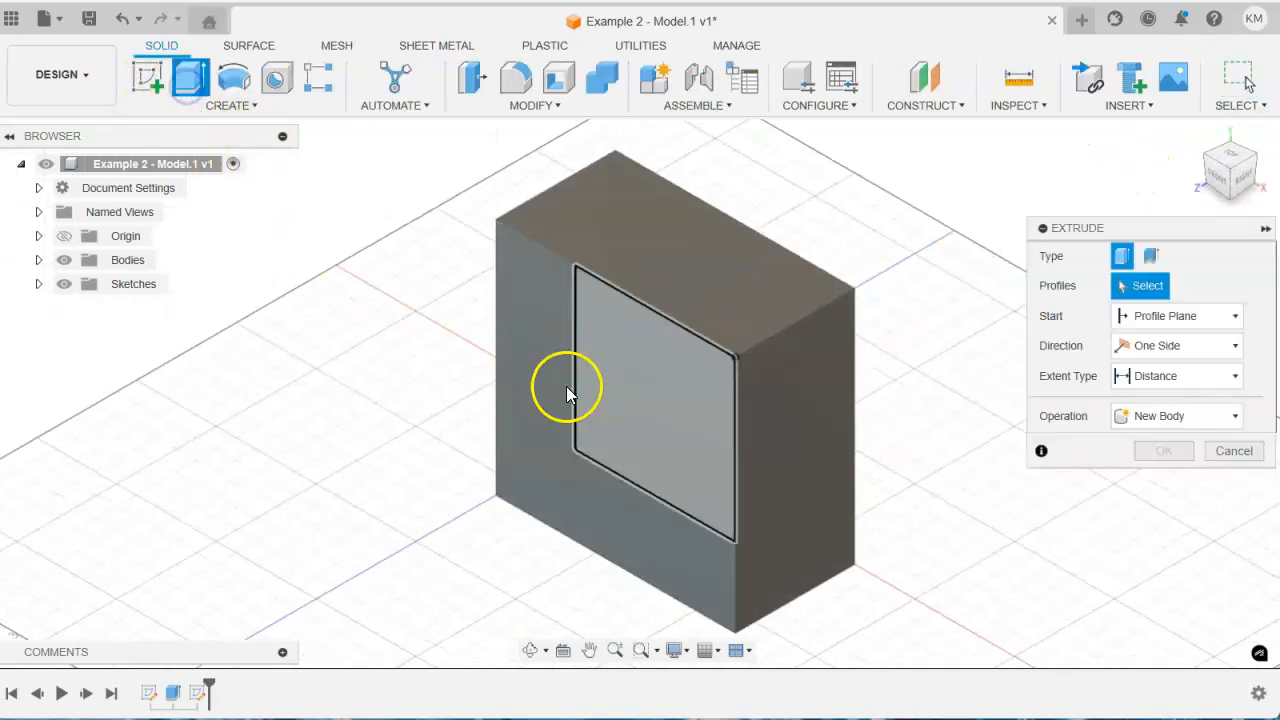
{"action": "left_click", "coordinate": [660, 373]}
{"action": "left_click", "coordinate": [1200, 406]}
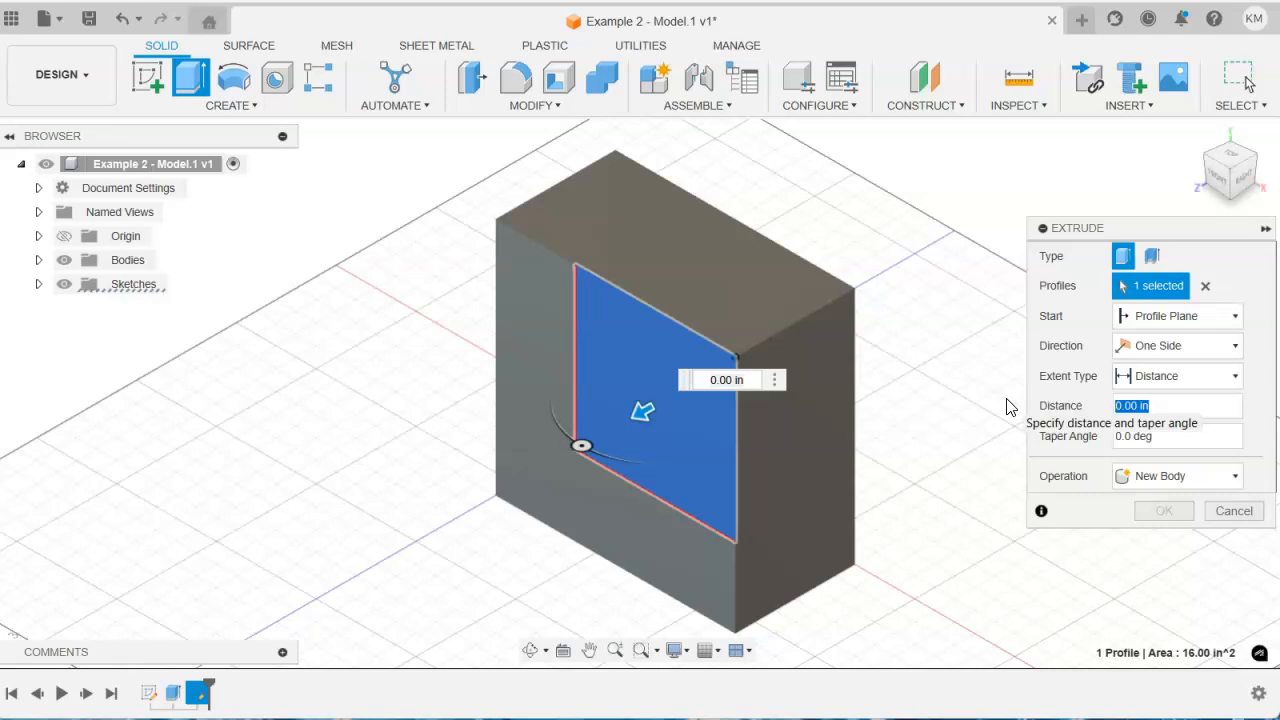
{"action": "type", "text": "1.5"}
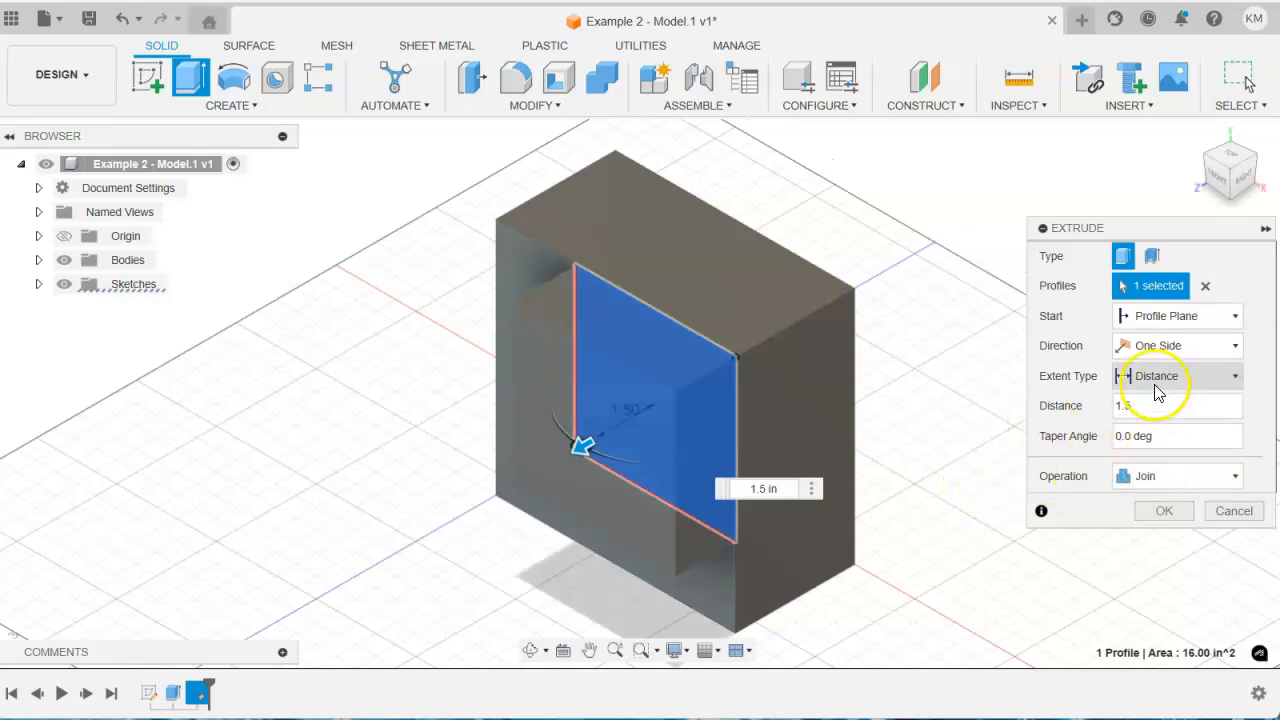
{"action": "key", "text": "Home"}
{"action": "type", "text": "-"}
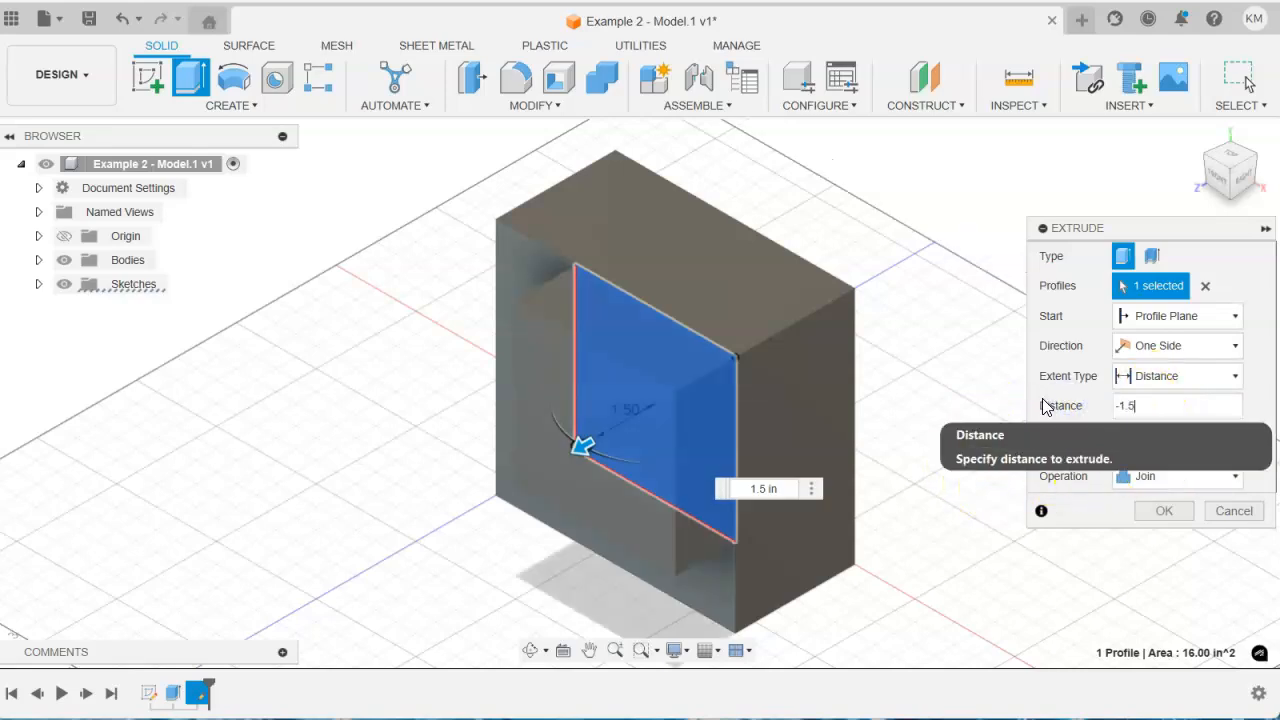
{"action": "left_click", "coordinate": [1170, 542]}
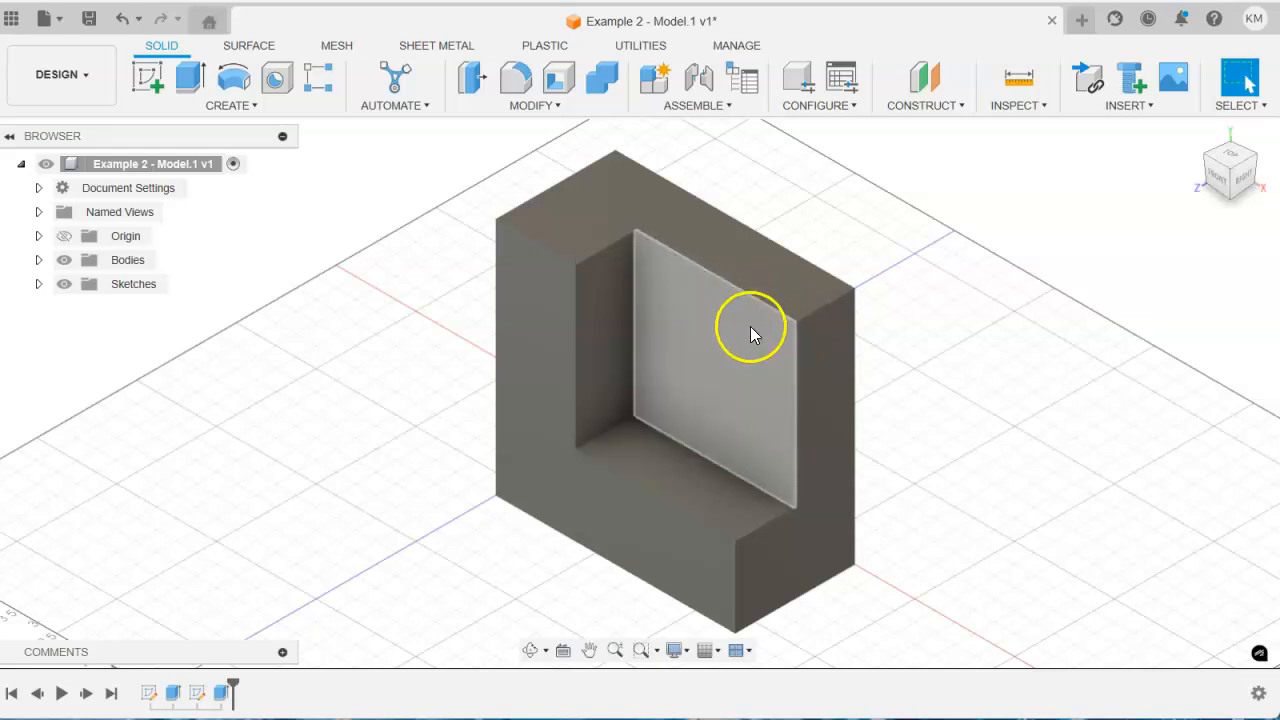
Sketch a rectangle about 1.7 in tall on the recessed front-facing face, starting at its upper-right corner
{"action": "left_click", "coordinate": [148, 82]}
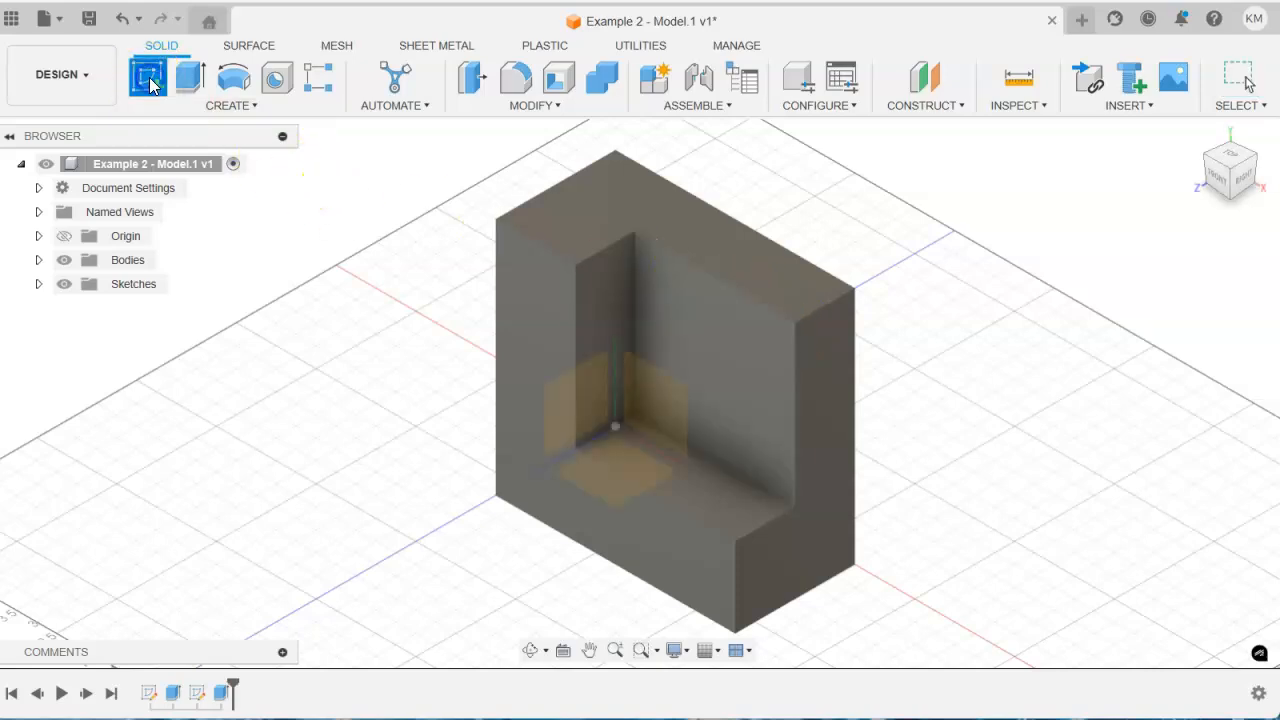
{"action": "left_click", "coordinate": [152, 86]}
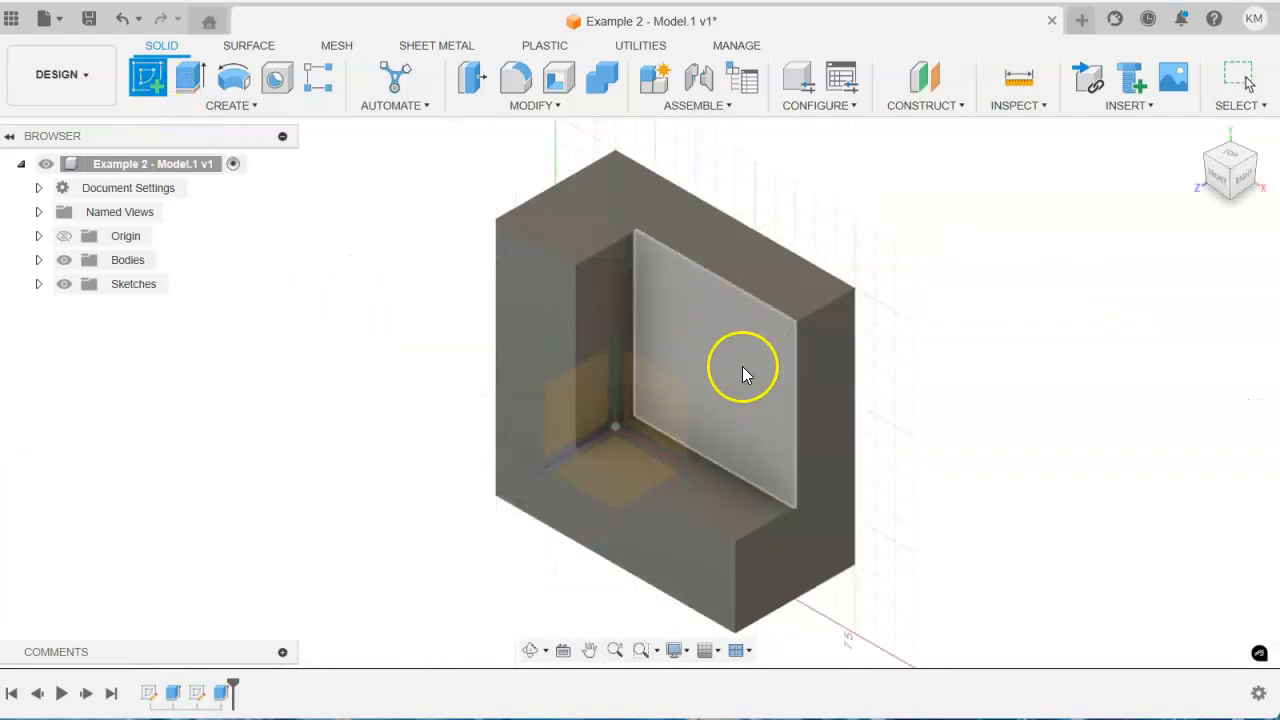
{"action": "left_click", "coordinate": [775, 355]}
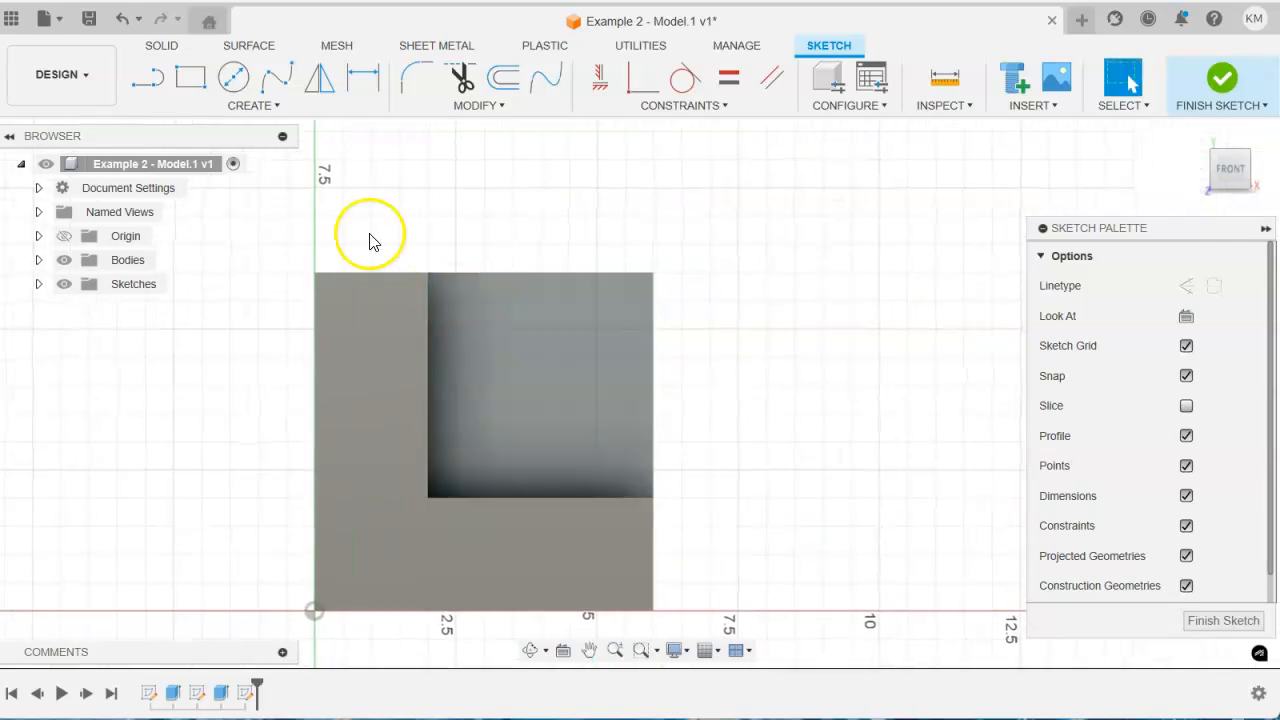
{"action": "left_click", "coordinate": [186, 82]}
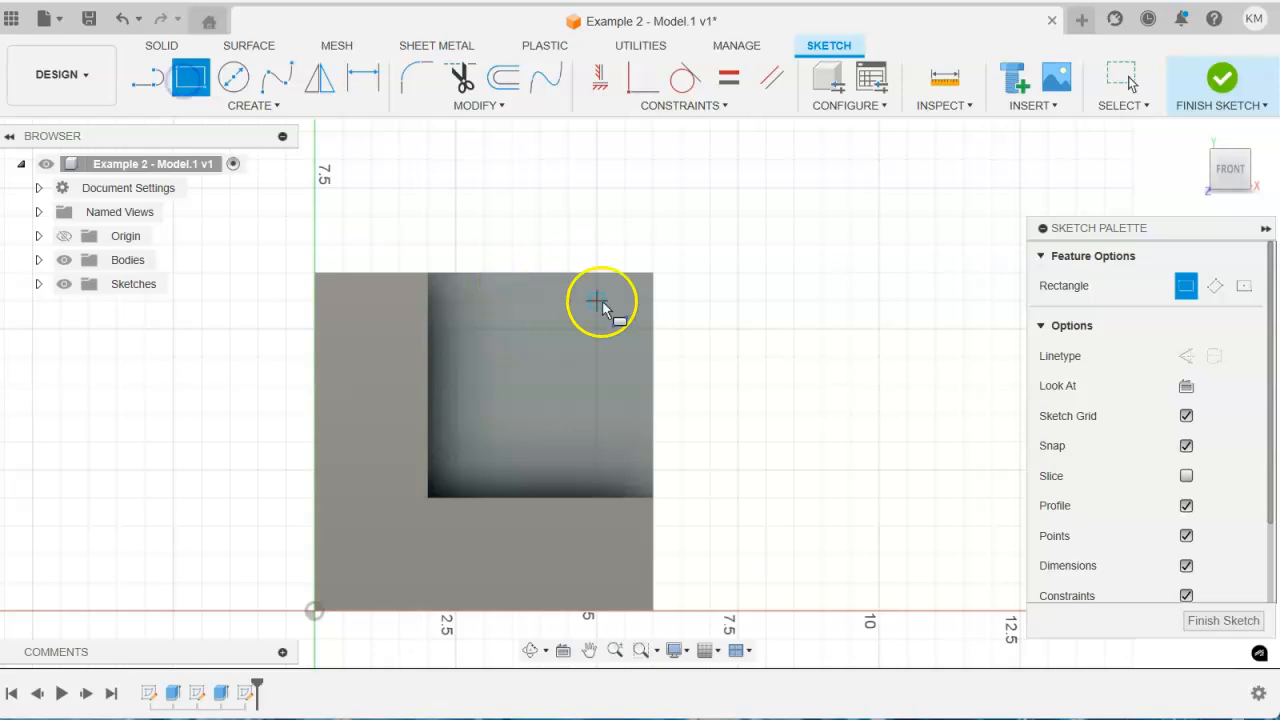
{"action": "left_click", "coordinate": [651, 272]}
{"action": "left_click", "coordinate": [525, 369]}
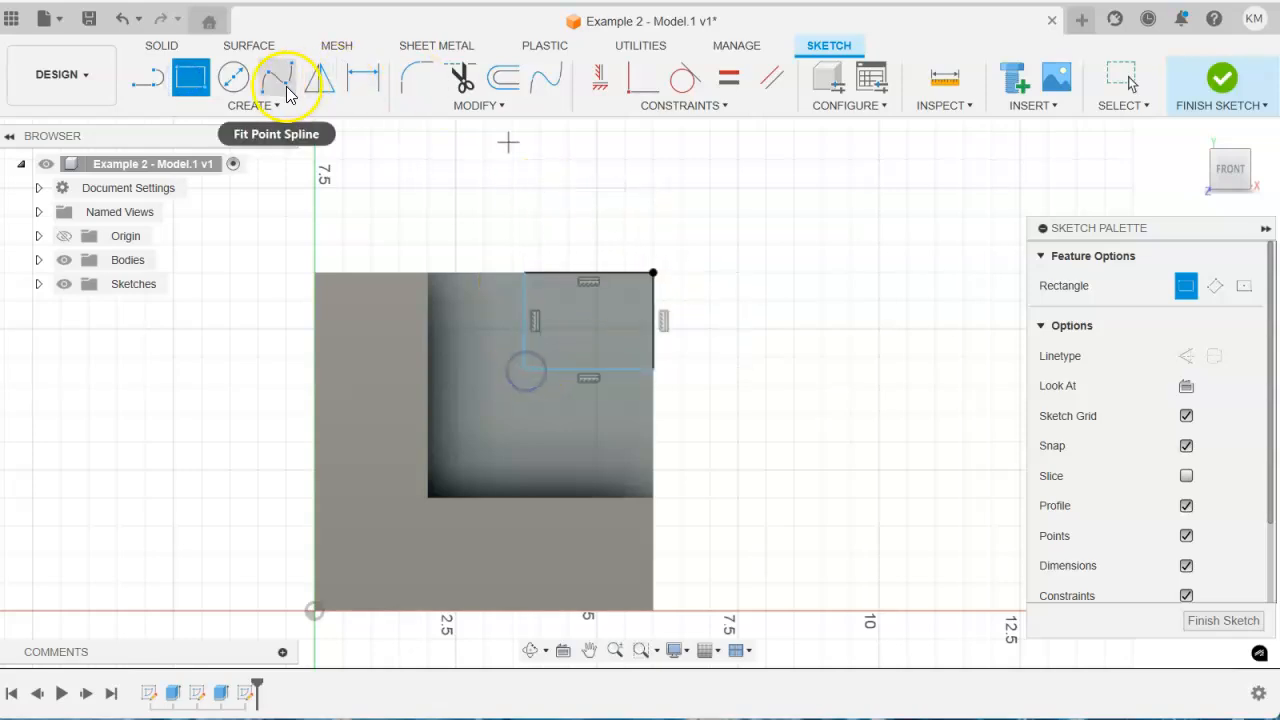
Dimension the left edge of the rectangle on the recessed face to 2 in
{"action": "left_click", "coordinate": [357, 90]}
{"action": "left_click", "coordinate": [523, 300]}
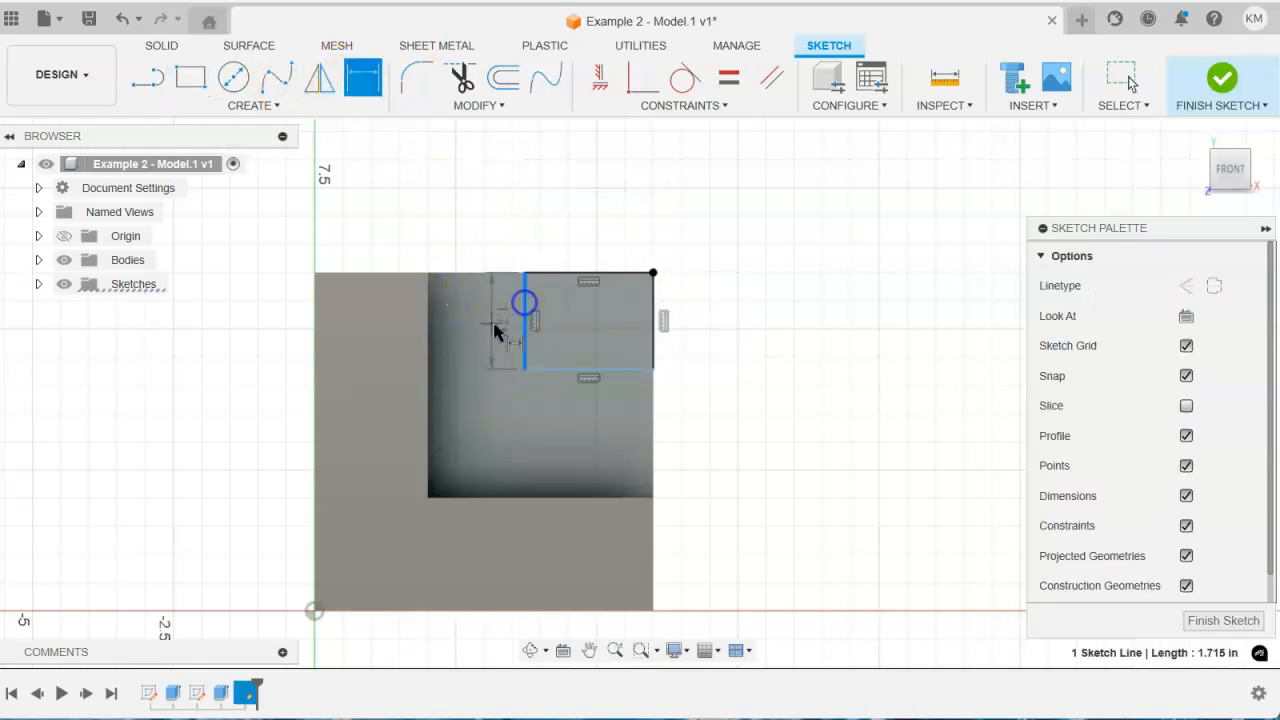
{"action": "left_click", "coordinate": [484, 330]}
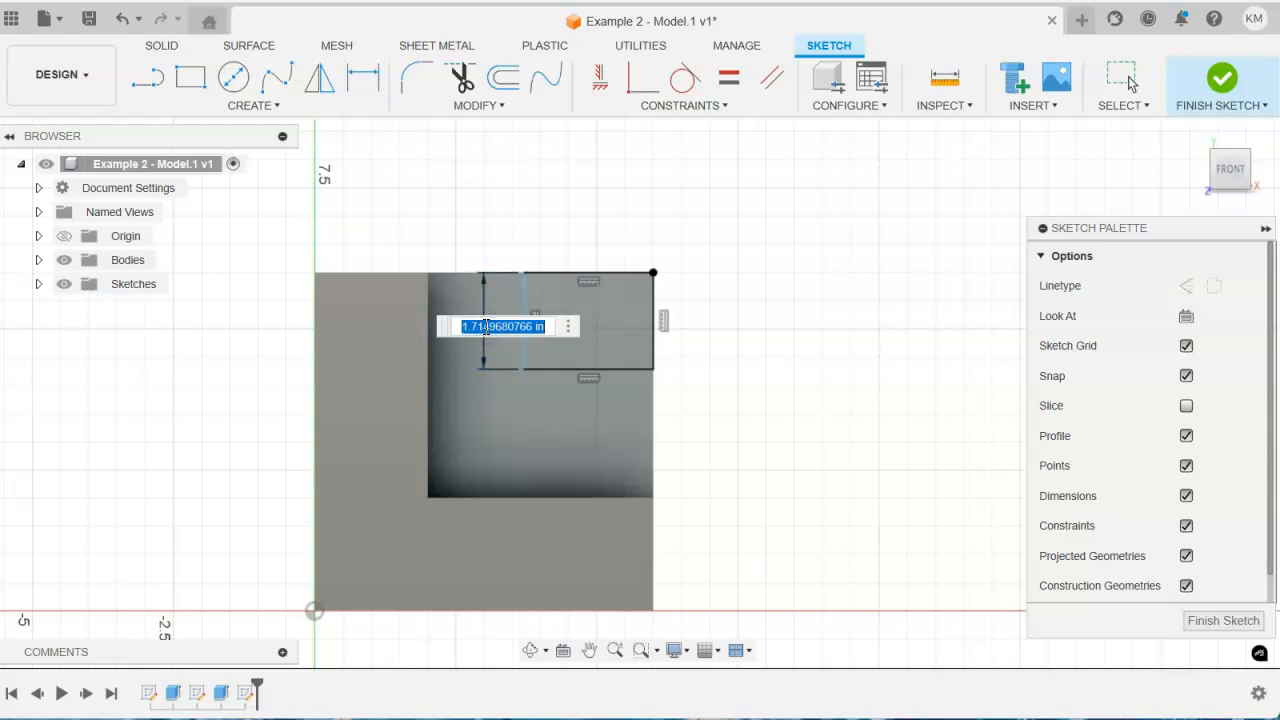
{"action": "type", "text": "2"}
{"action": "key", "text": "Return"}
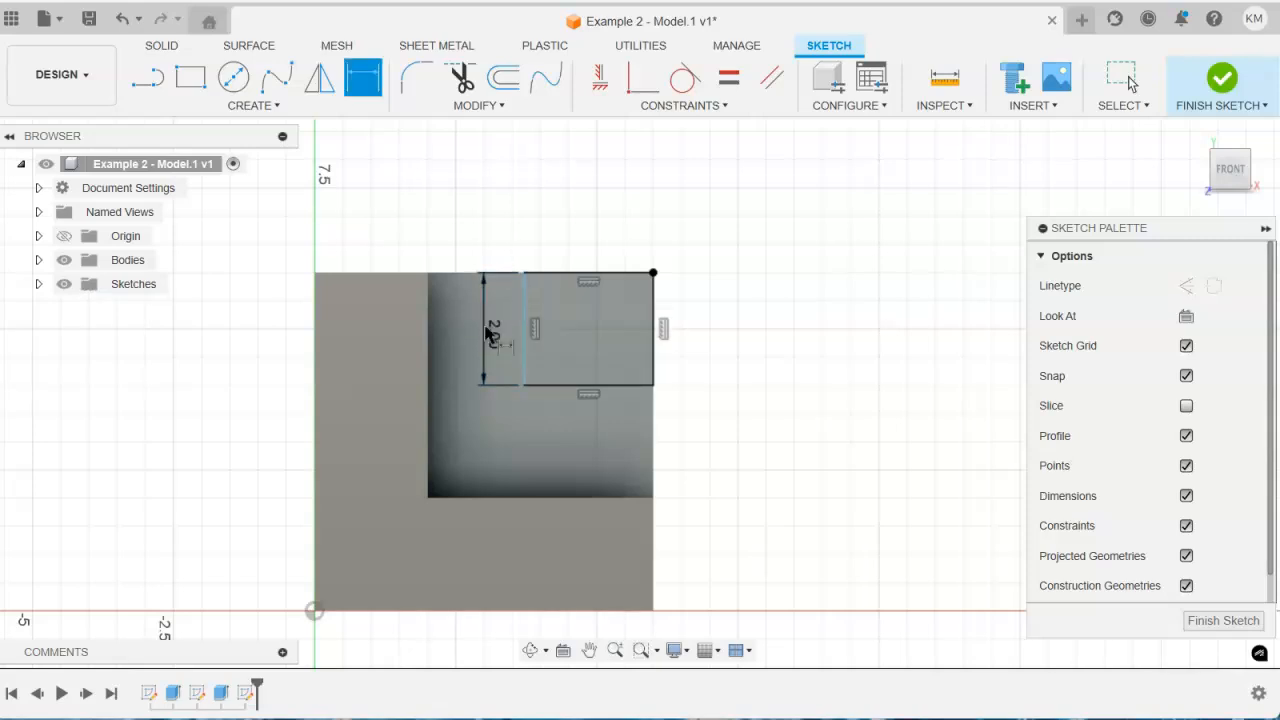
Dimension the bottom edge of the recessed face's rectangle to 2 in and finish the sketch
{"action": "left_click", "coordinate": [557, 397]}
{"action": "left_click", "coordinate": [563, 452]}
{"action": "type", "text": "2"}
{"action": "key", "text": "Return"}
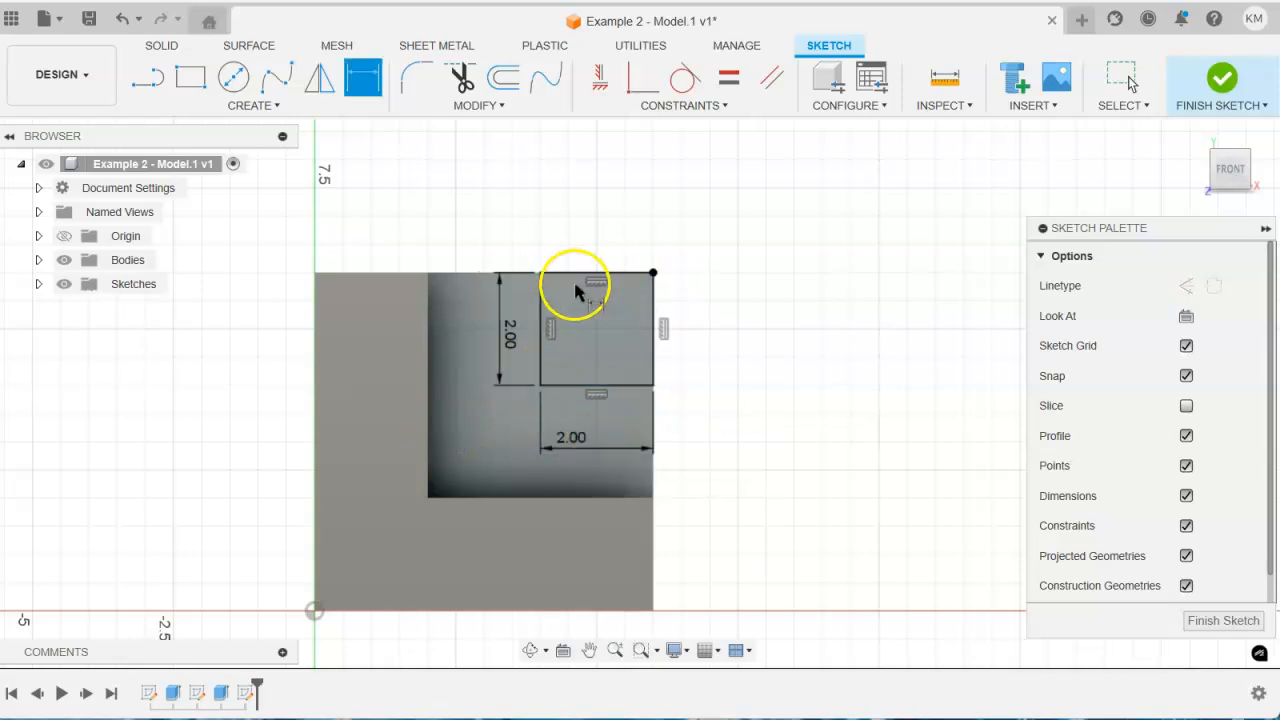
{"action": "left_click", "coordinate": [1228, 80]}
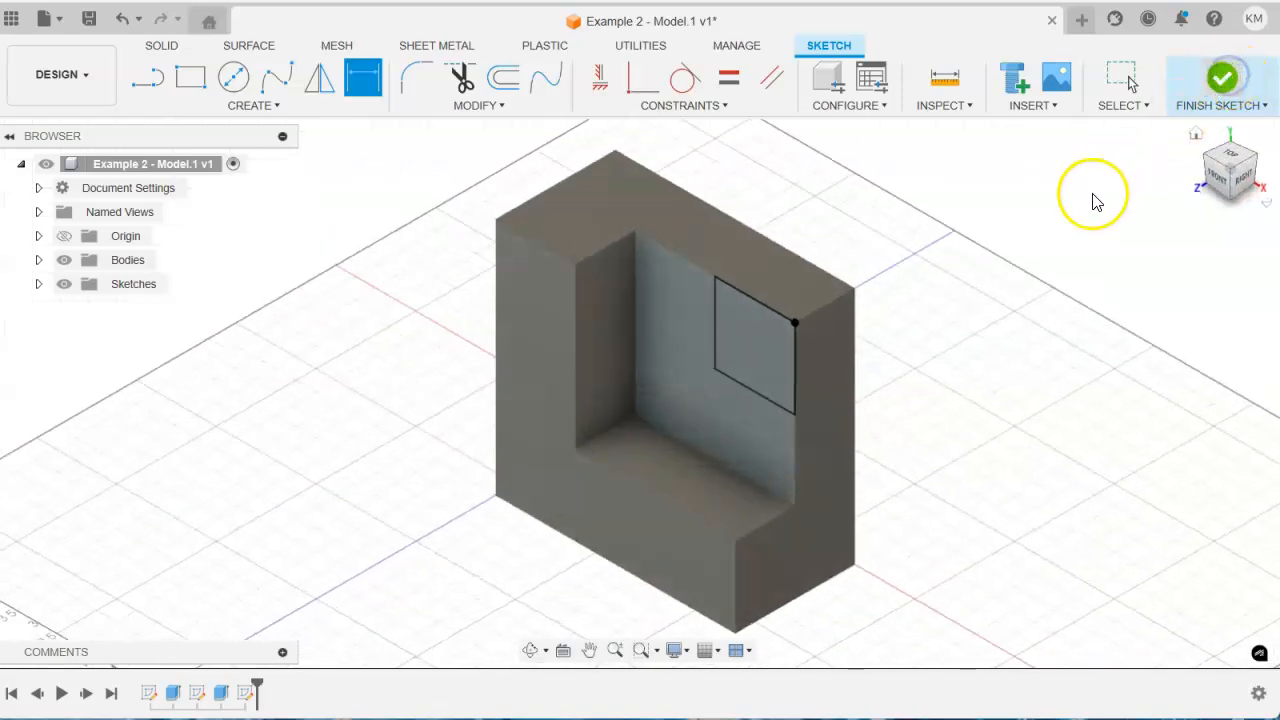
Extrude the 2 in corner square by -1.5 in as a cut through the back of the block
{"action": "left_click", "coordinate": [188, 82]}
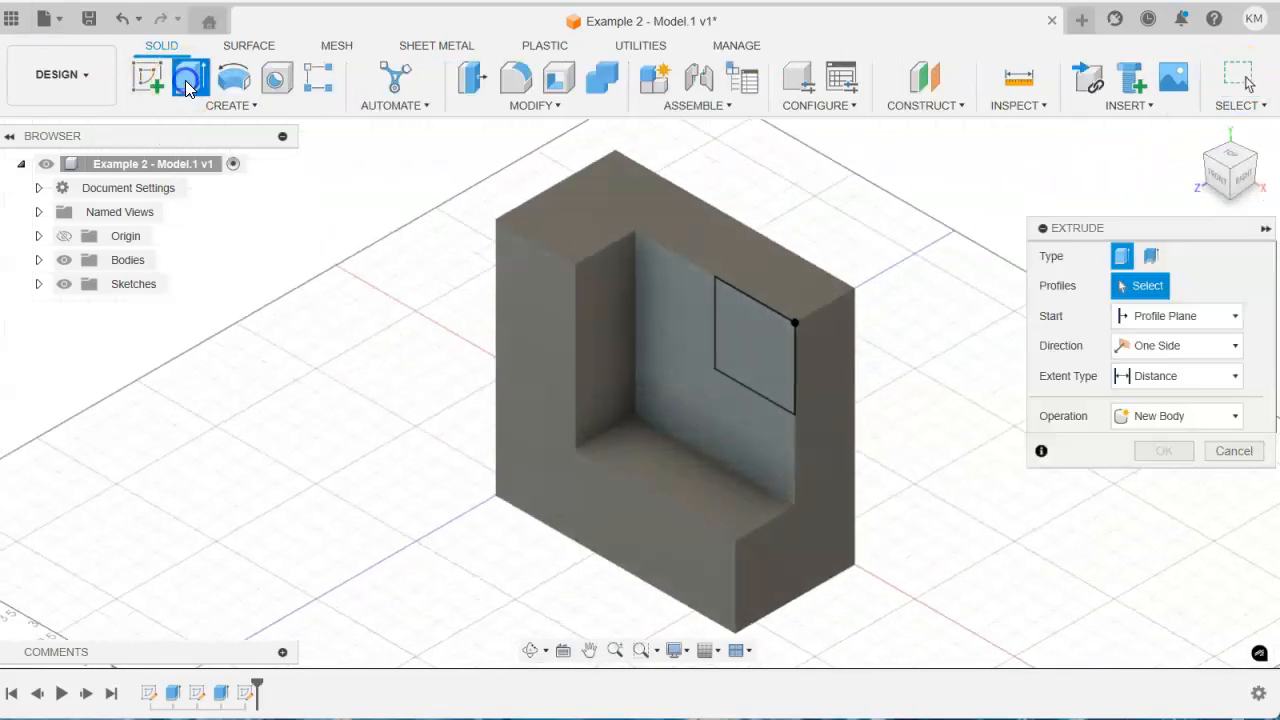
{"action": "left_click", "coordinate": [778, 370]}
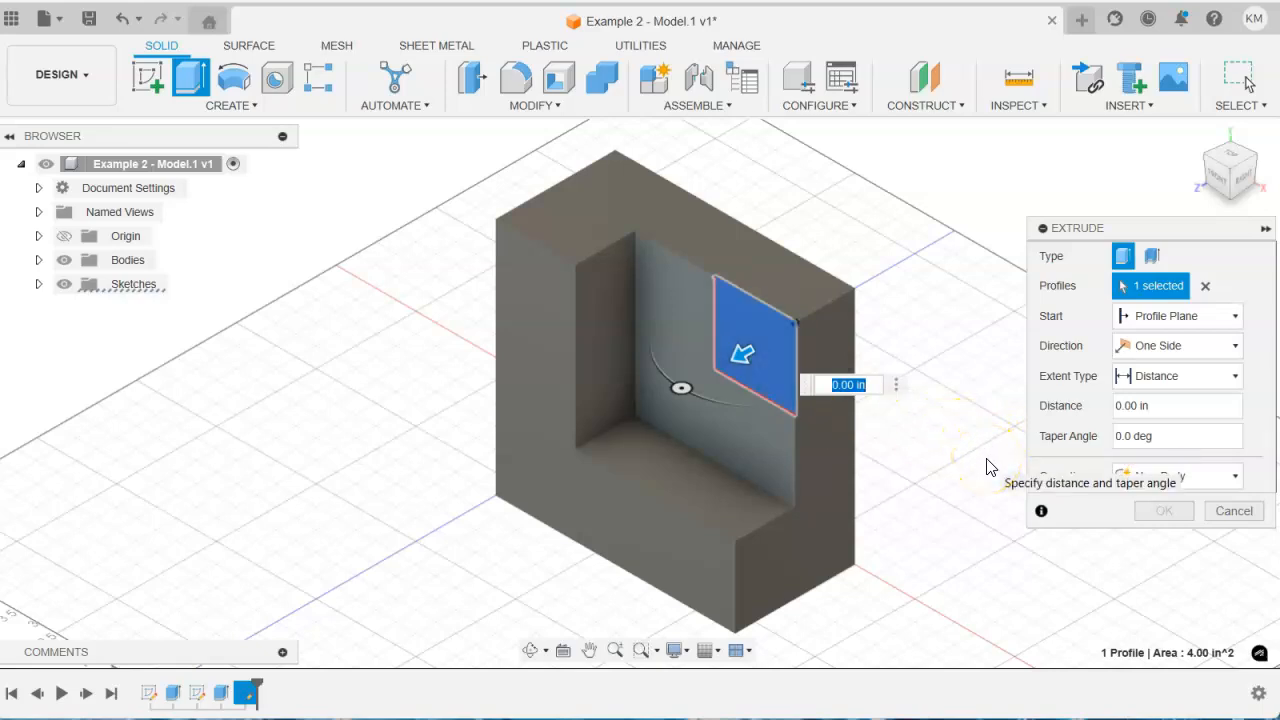
{"action": "left_click", "coordinate": [1177, 406]}
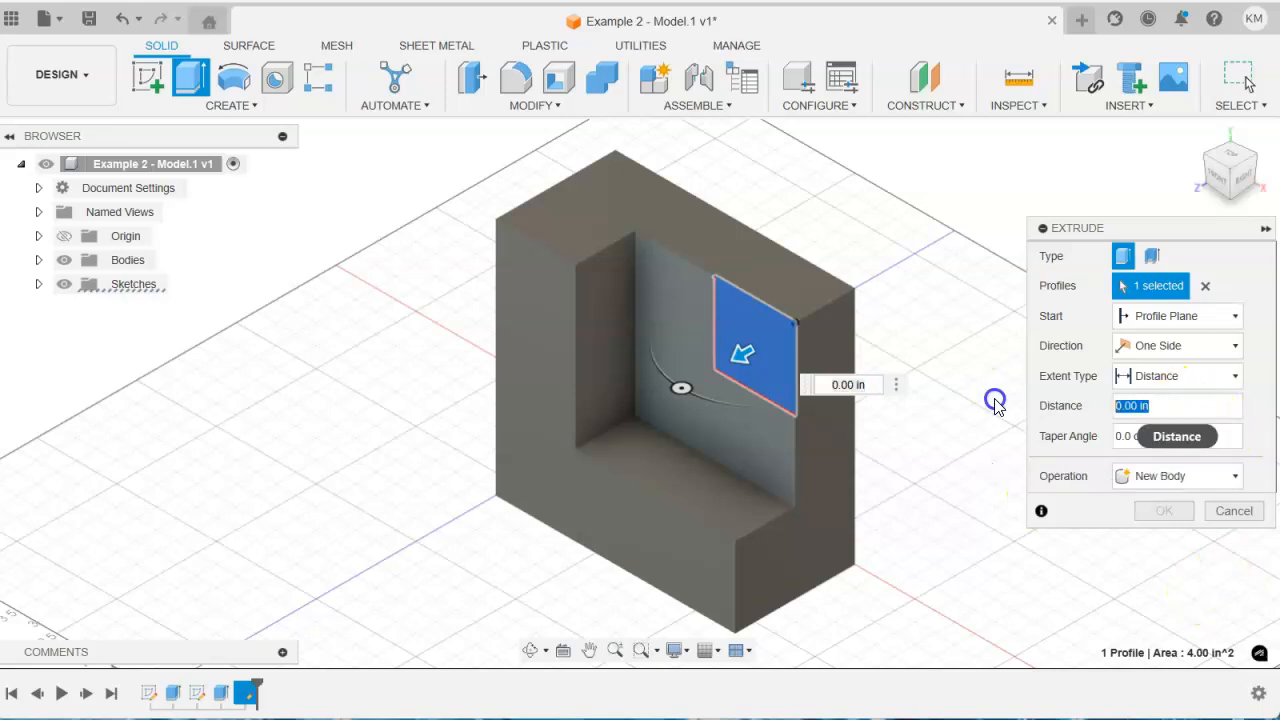
{"action": "type", "text": "-1.5"}
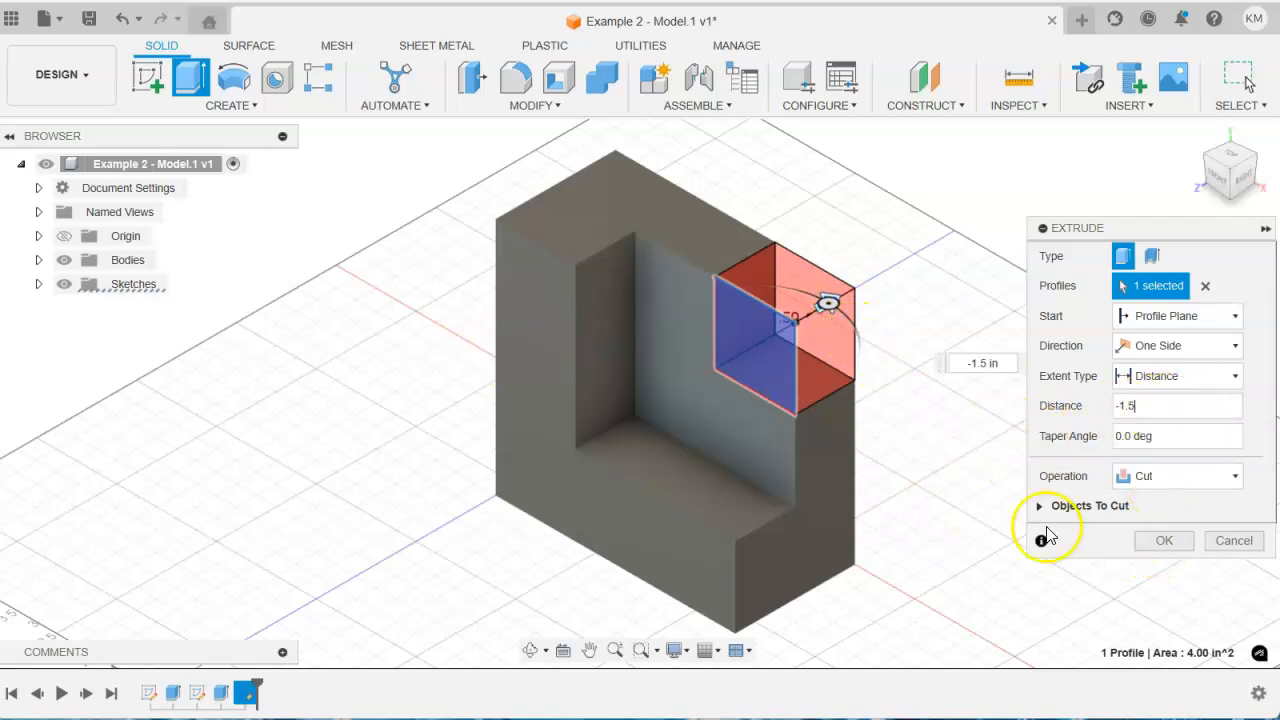
{"action": "left_click", "coordinate": [1162, 541]}
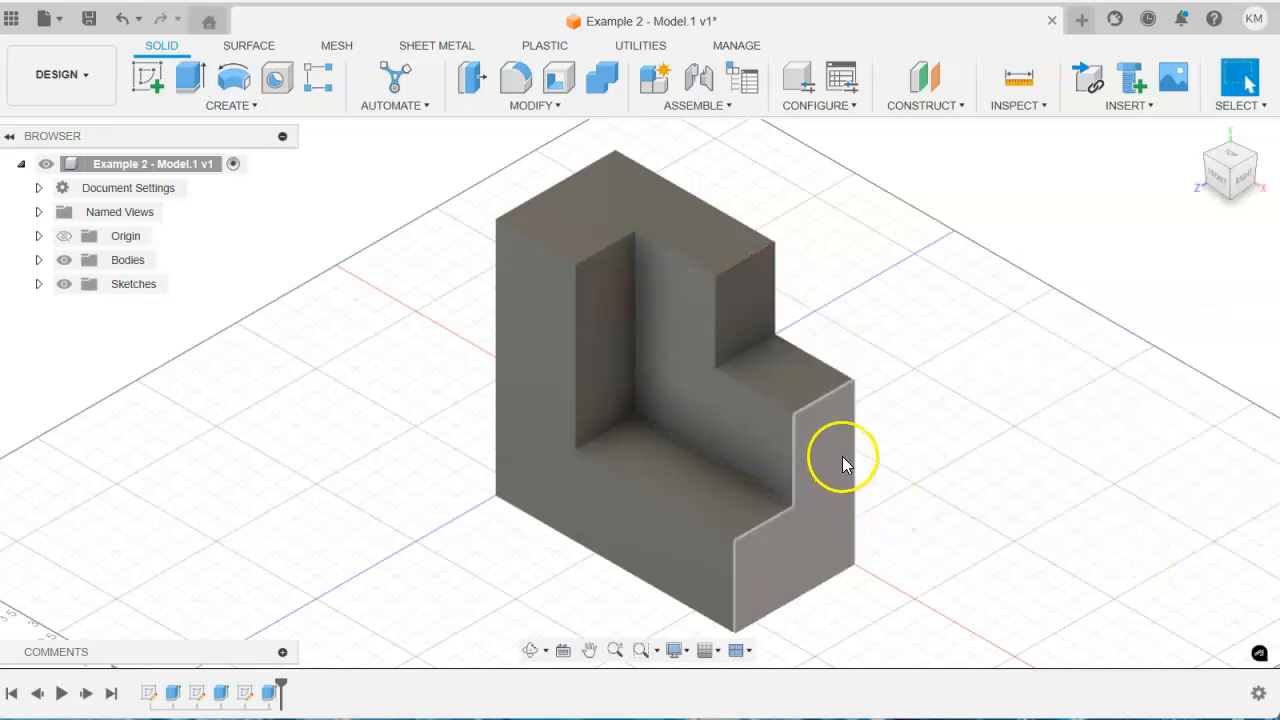
Save the finished part as a new version
{"action": "mouse_move", "coordinate": [849, 418]}
{"action": "middle_mouse_down", "text": "shift"}
{"action": "mouse_move", "coordinate": [911, 414]}
{"action": "mouse_move", "coordinate": [840, 429]}
{"action": "mouse_move", "coordinate": [837, 389]}
{"action": "mouse_move", "coordinate": [869, 403]}
{"action": "mouse_move", "coordinate": [866, 417]}
{"action": "mouse_move", "coordinate": [863, 403]}
{"action": "middle_mouse_up", "text": "shift"}
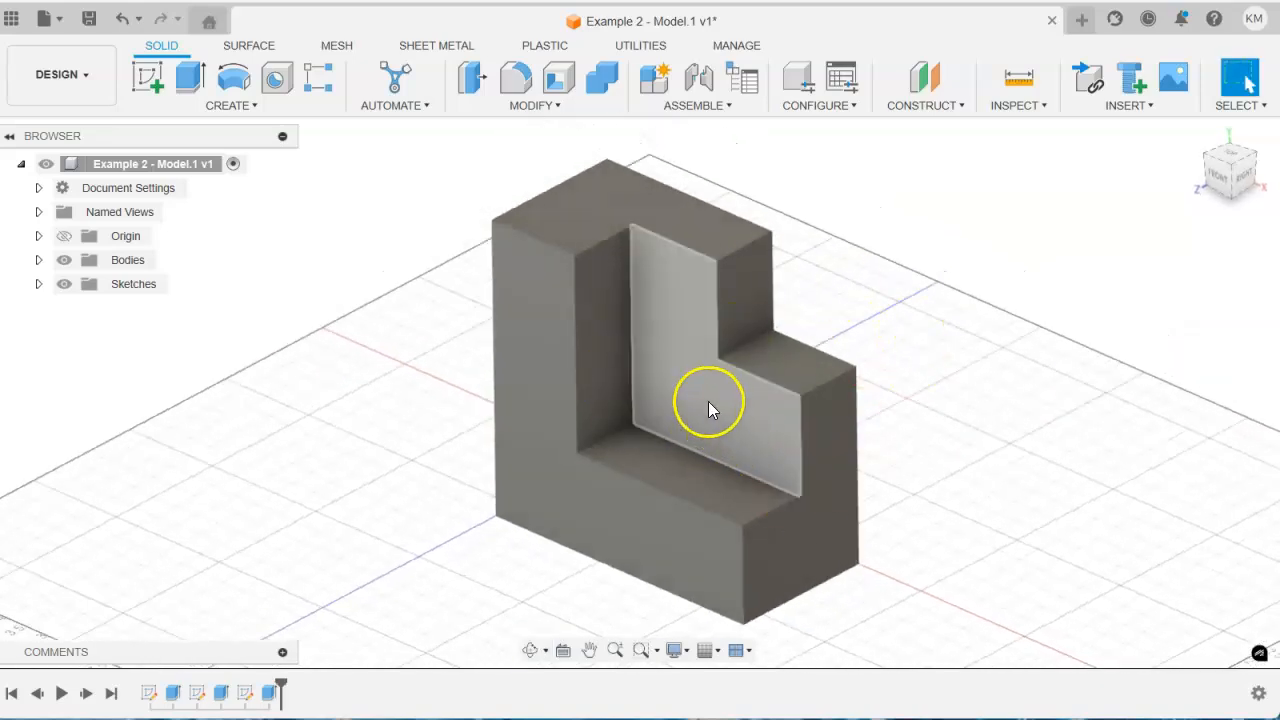
{"action": "left_click", "coordinate": [90, 20]}
{"action": "left_click", "coordinate": [646, 393]}
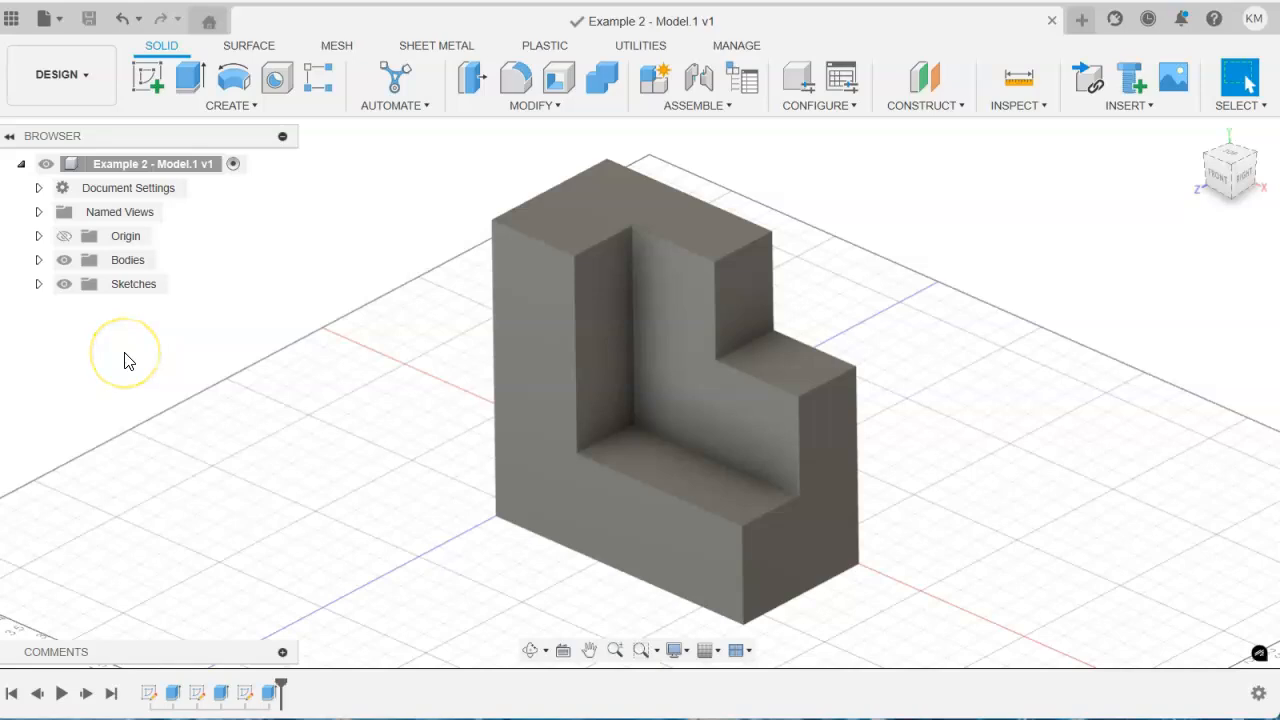
Create a new manual drawing of the full assembly using the ZCHS PLTW Titleblock template
{"action": "right_click", "coordinate": [98, 168]}
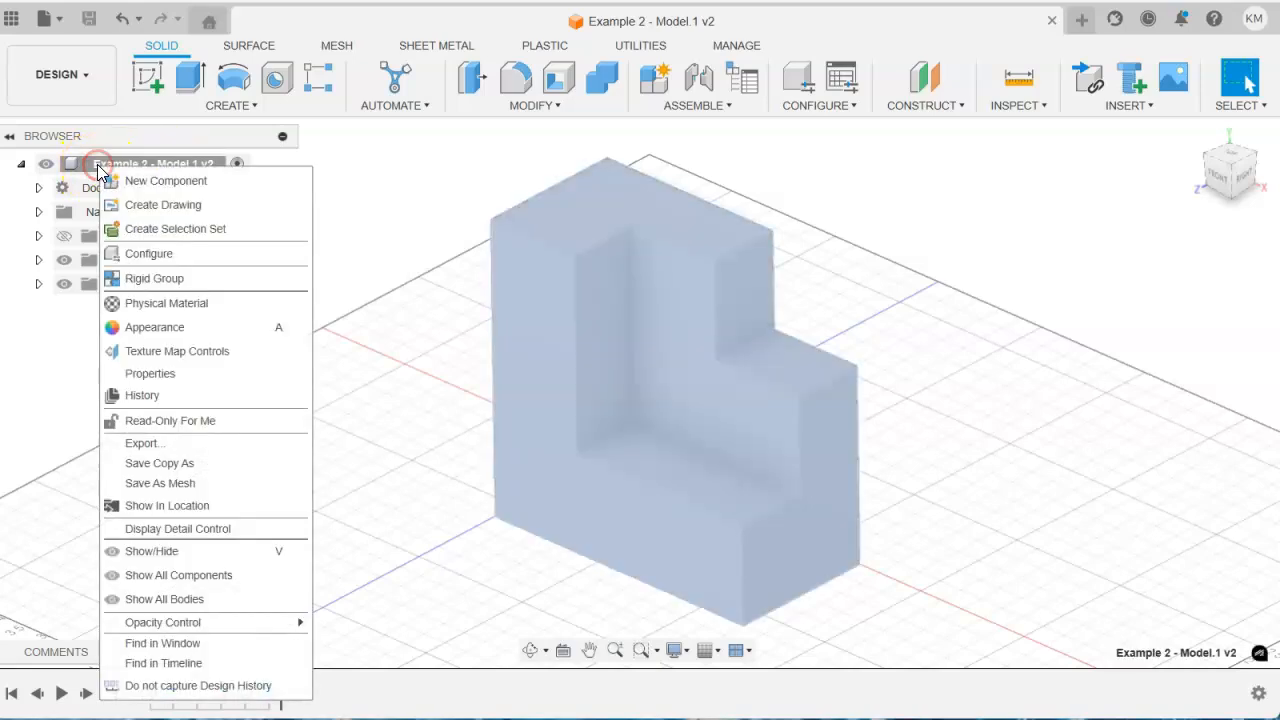
{"action": "left_click", "coordinate": [160, 205]}
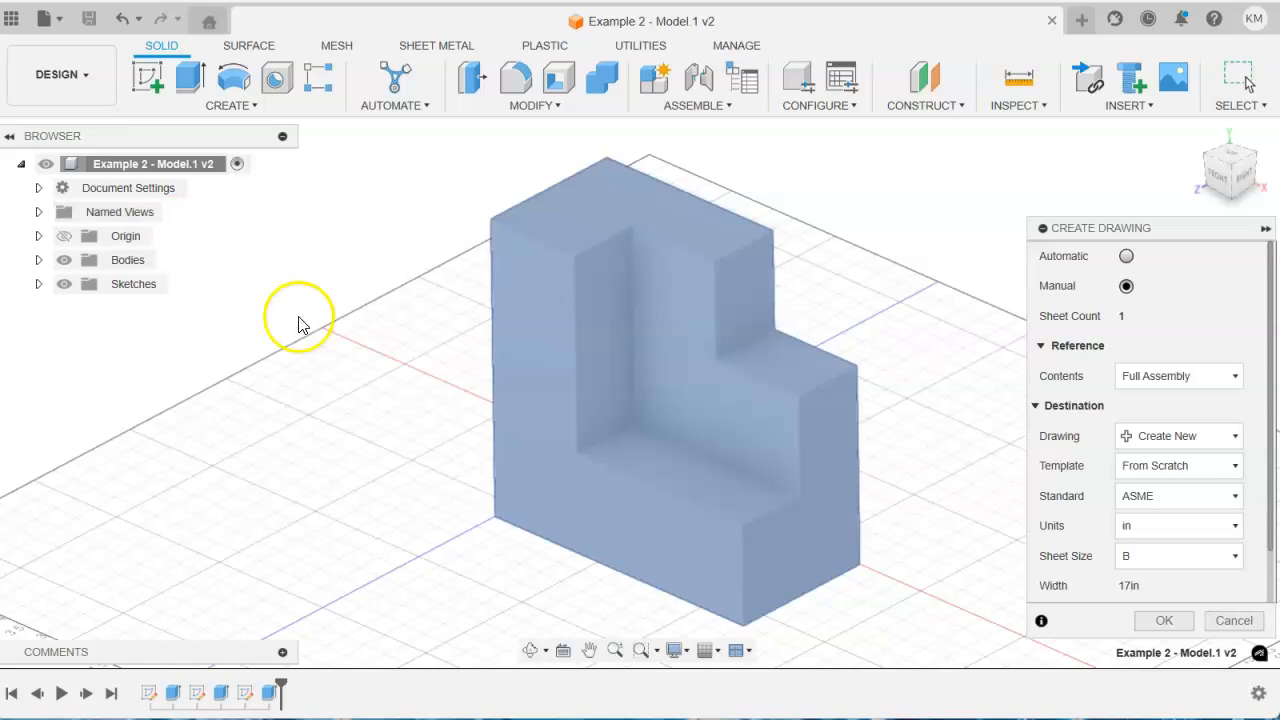
{"action": "left_click", "coordinate": [1178, 470]}
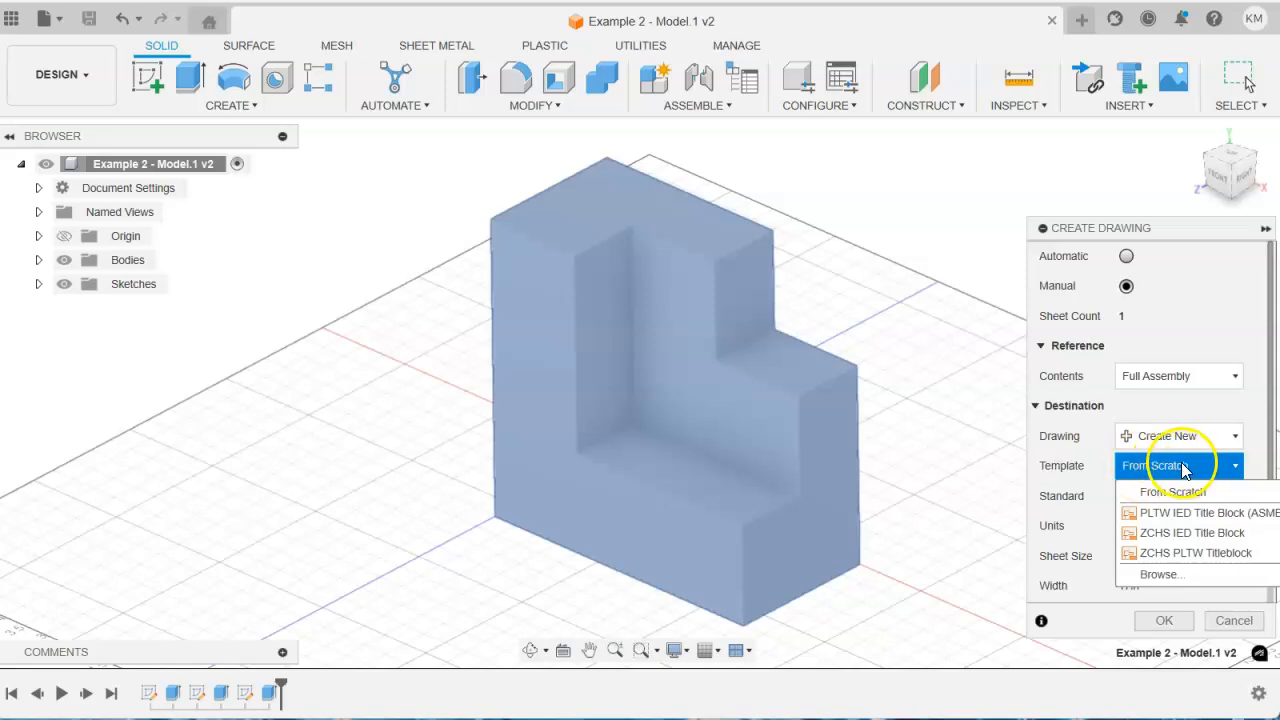
{"action": "left_click", "coordinate": [1218, 553]}
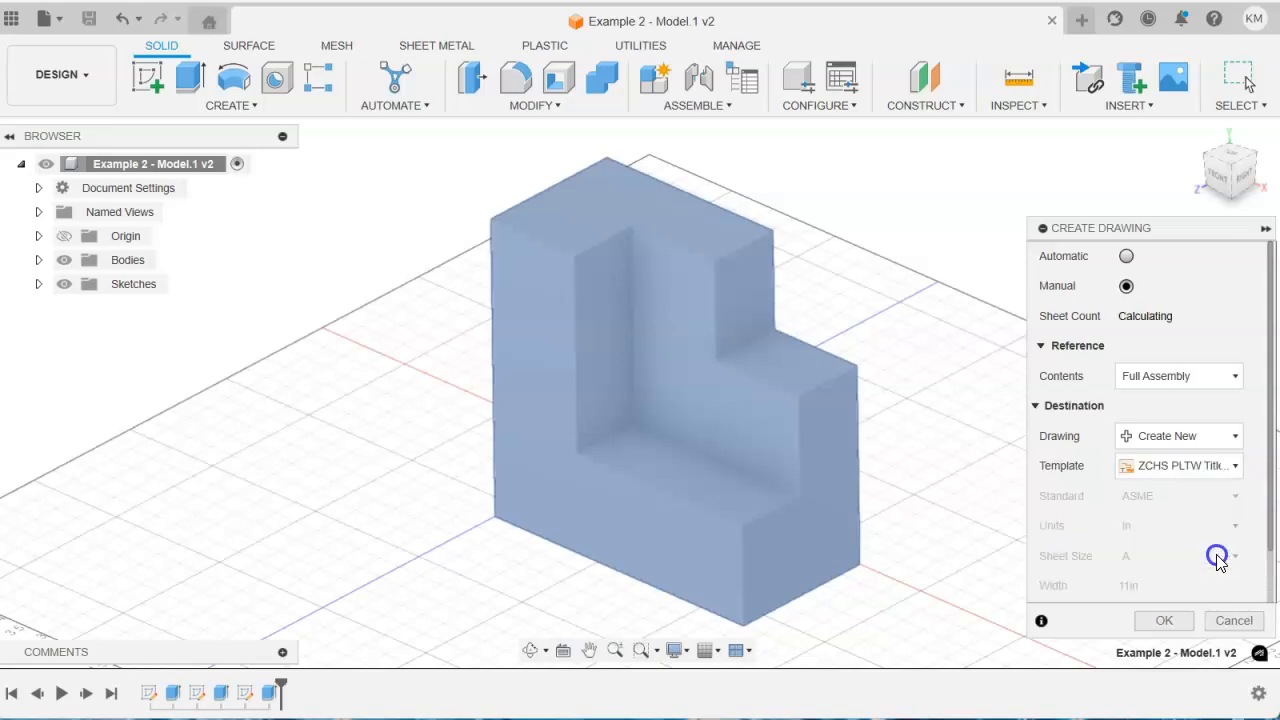
{"action": "left_click", "coordinate": [1167, 619]}
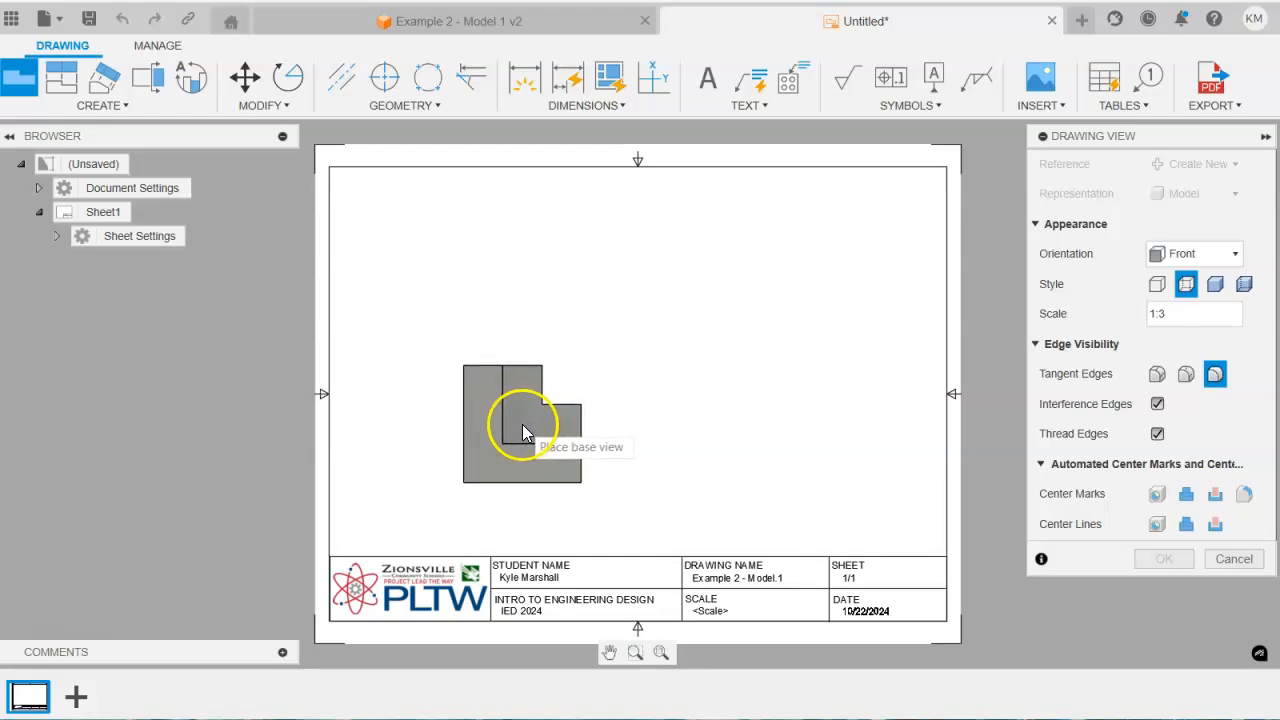
Place the front base view at 1:3 scale and project a right-side view and an isometric view from it
{"action": "left_click", "coordinate": [522, 418]}
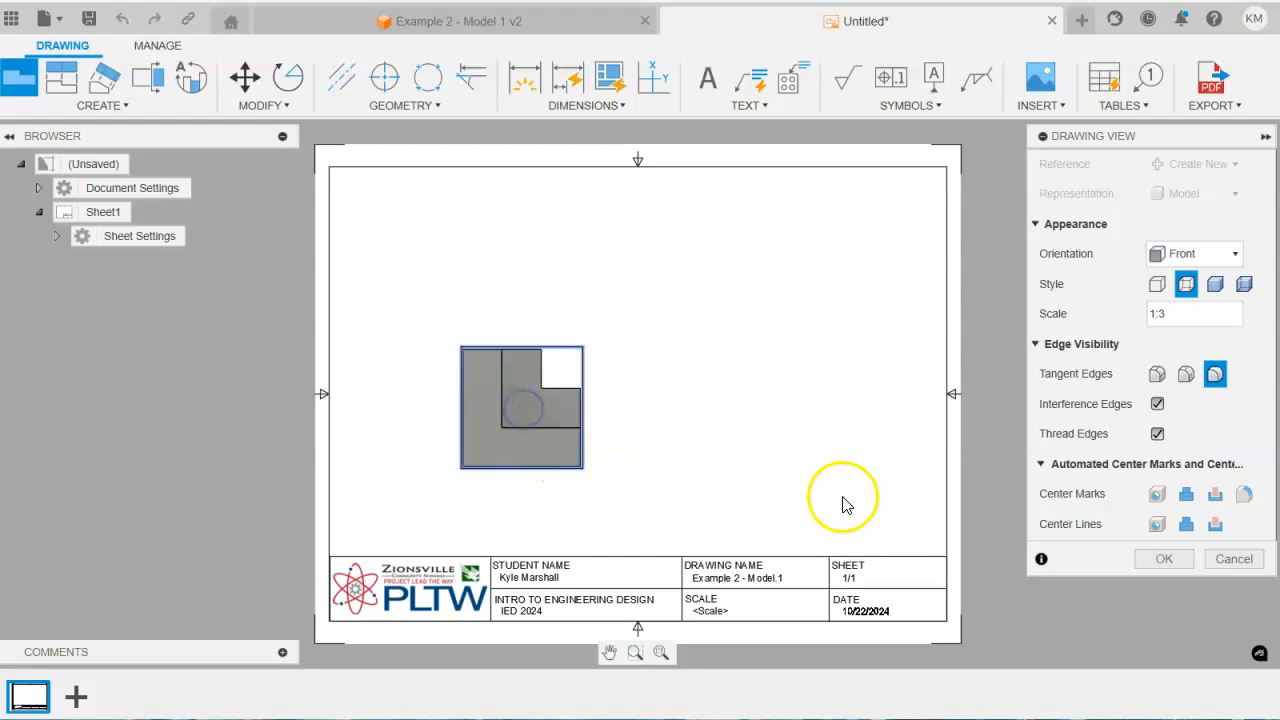
{"action": "left_click", "coordinate": [1157, 562]}
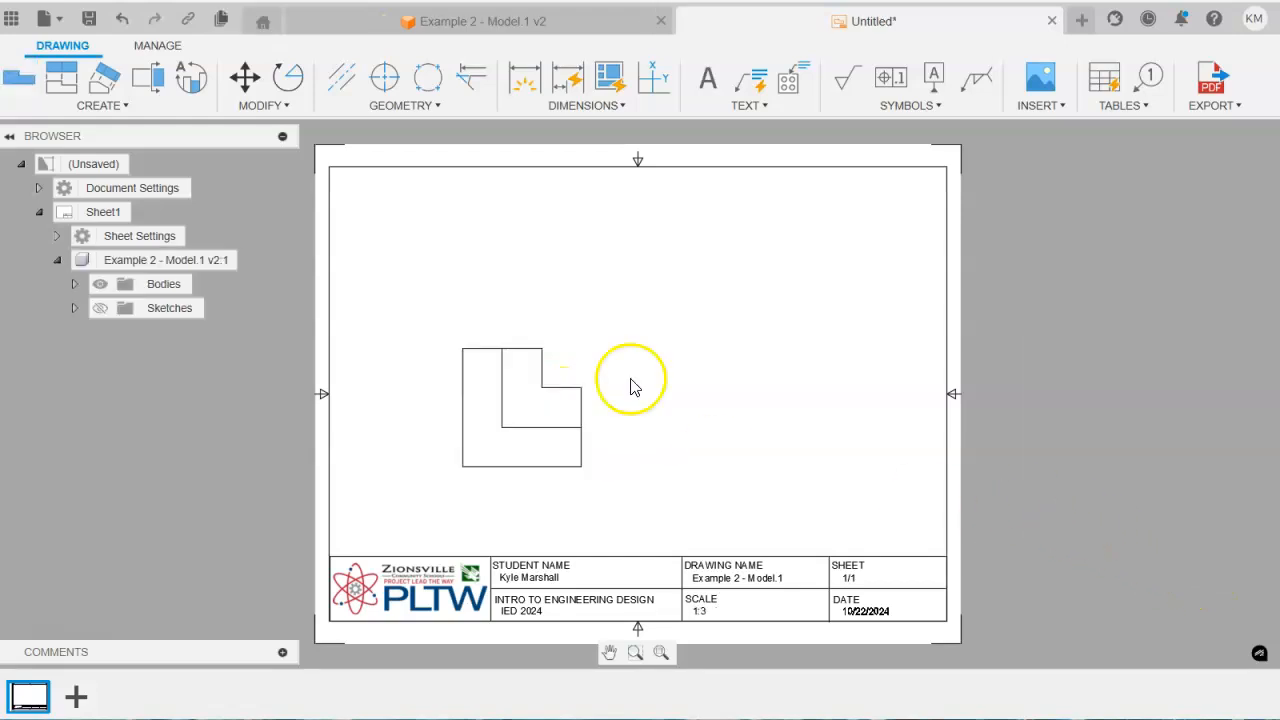
{"action": "left_click", "coordinate": [63, 86]}
{"action": "left_click", "coordinate": [540, 440]}
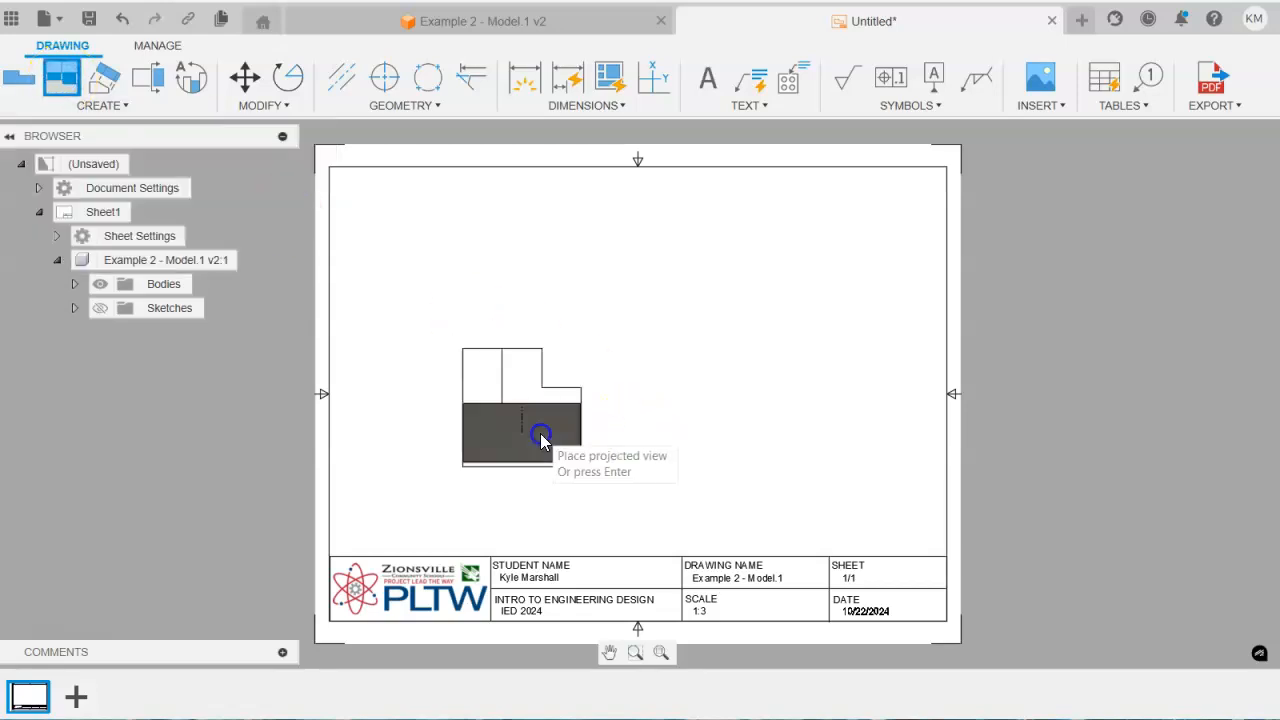
{"action": "left_click", "coordinate": [762, 446]}
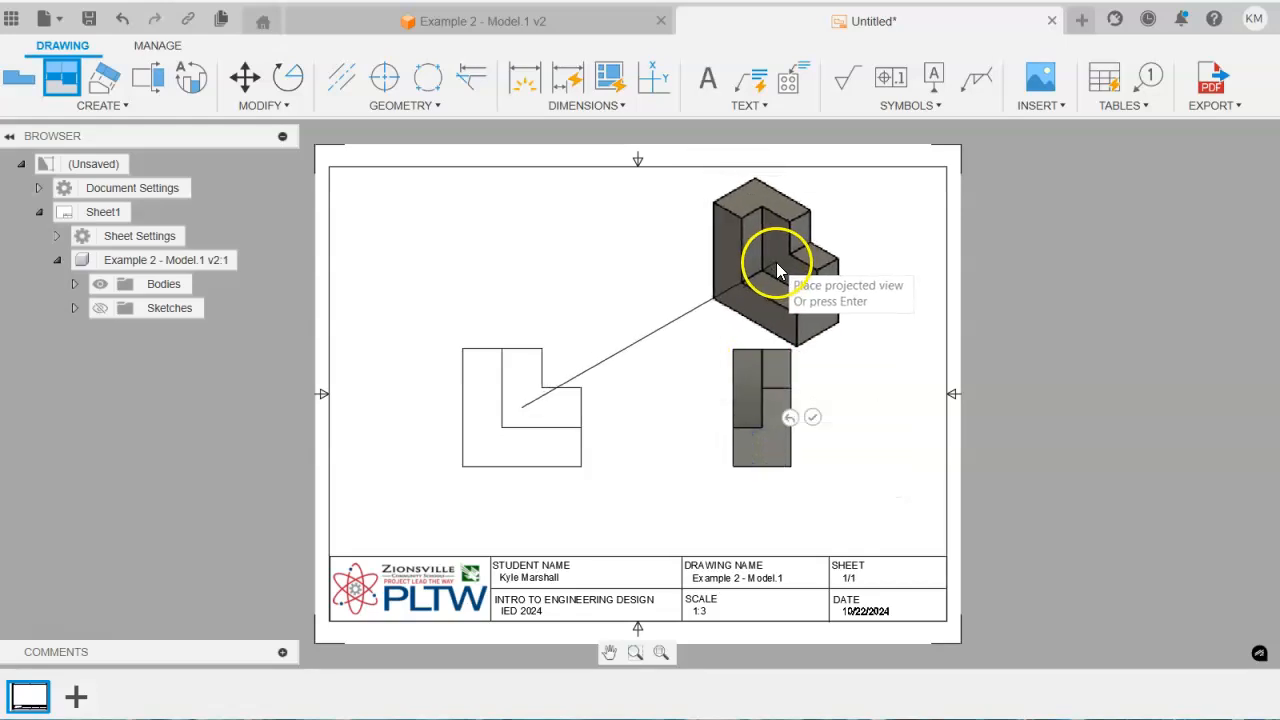
{"action": "left_click", "coordinate": [826, 235]}
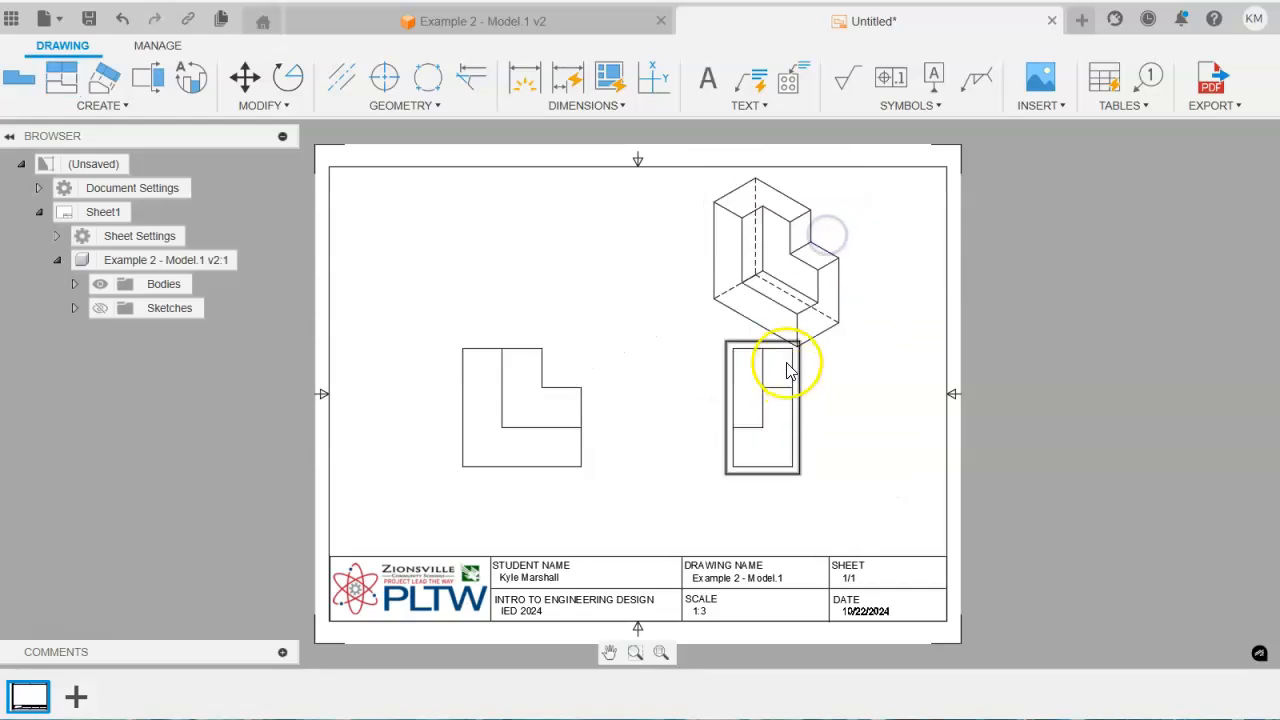
Move the front view down toward the title block and shift the right-side view slightly closer to it
{"action": "left_click_drag", "start_coordinate": [539, 442], "coordinate": [538, 486]}
{"action": "mouse_move", "coordinate": [750, 481]}
{"action": "left_mouse_down"}
{"action": "mouse_move", "coordinate": [717, 486]}
{"action": "mouse_move", "coordinate": [734, 486]}
{"action": "mouse_move", "coordinate": [714, 503]}
{"action": "mouse_move", "coordinate": [730, 485]}
{"action": "left_mouse_up"}
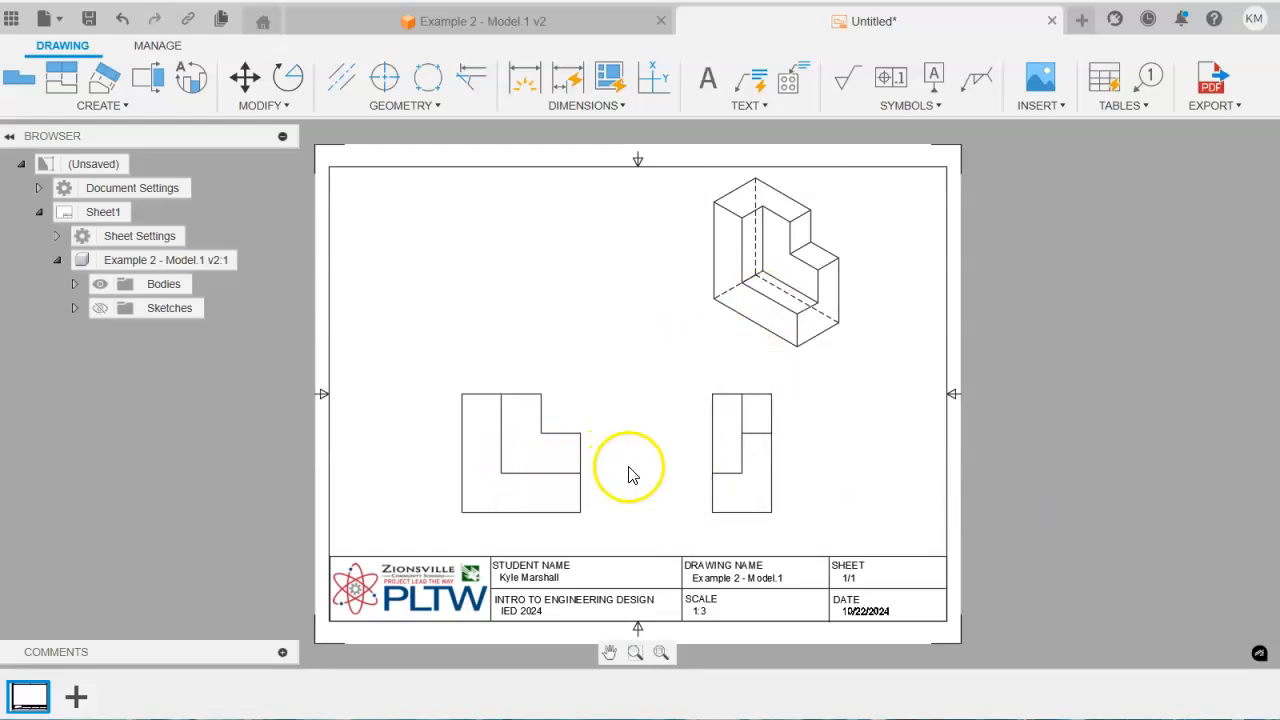
Set the isometric view's style to shaded
{"action": "double_click", "coordinate": [810, 287]}
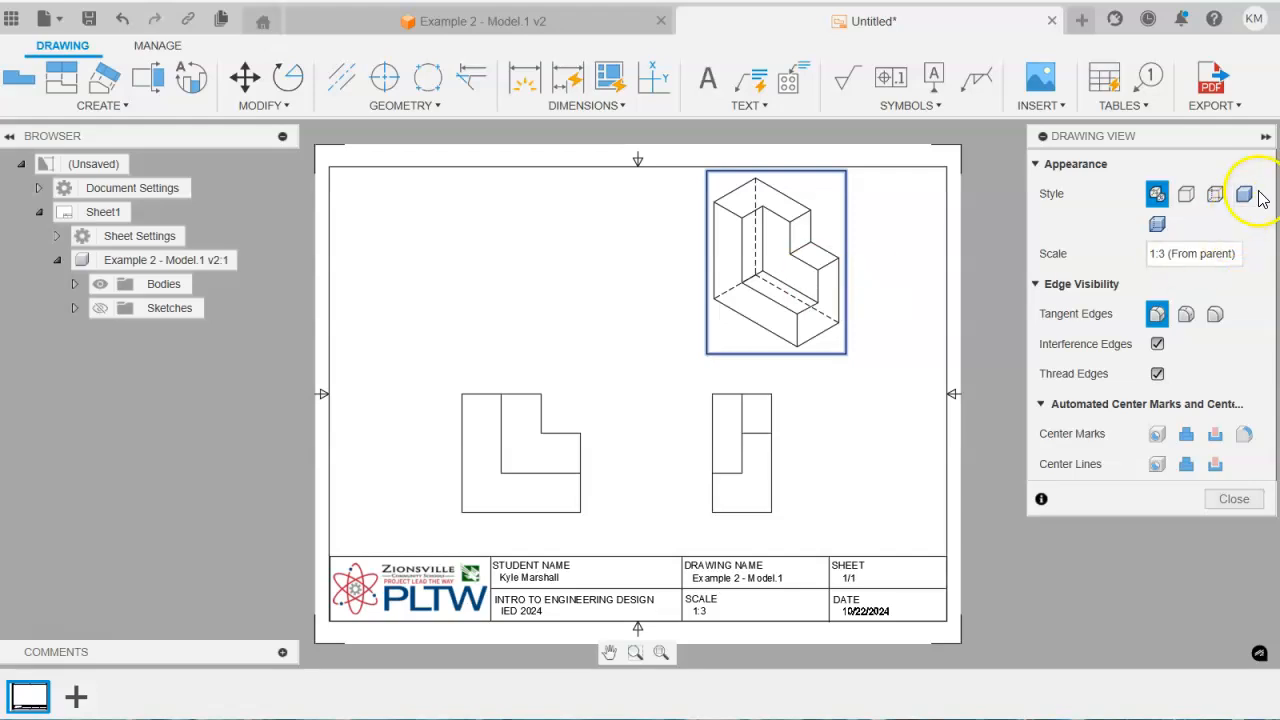
{"action": "left_click", "coordinate": [1244, 194]}
{"action": "left_click", "coordinate": [1232, 563]}
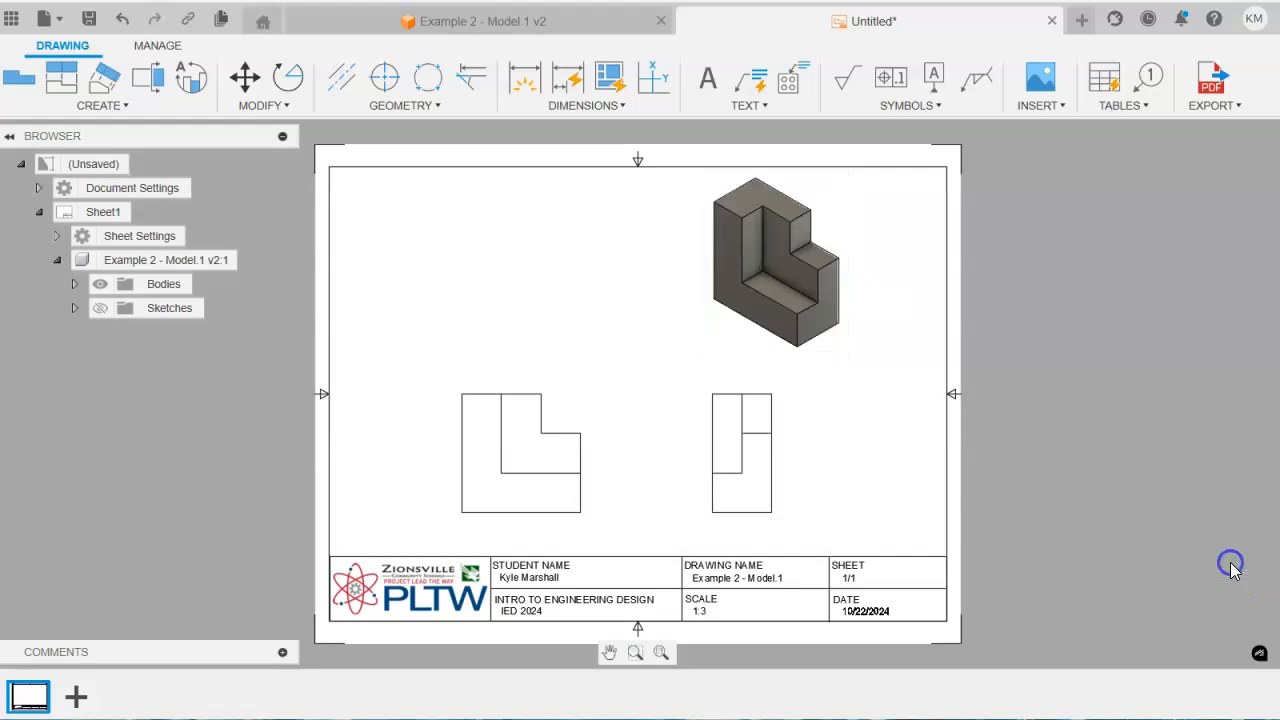
Move the isometric view toward the sheet's upper-right corner and shift the front and right-side views up and slightly left
{"action": "left_click_drag", "start_coordinate": [798, 283], "coordinate": [884, 289]}
{"action": "left_click", "coordinate": [563, 480]}
{"action": "left_click_drag", "start_coordinate": [563, 480], "coordinate": [557, 429]}
{"action": "left_click", "coordinate": [741, 412]}
{"action": "left_click", "coordinate": [720, 409]}
{"action": "left_click", "coordinate": [511, 417]}
{"action": "left_click", "coordinate": [511, 428]}
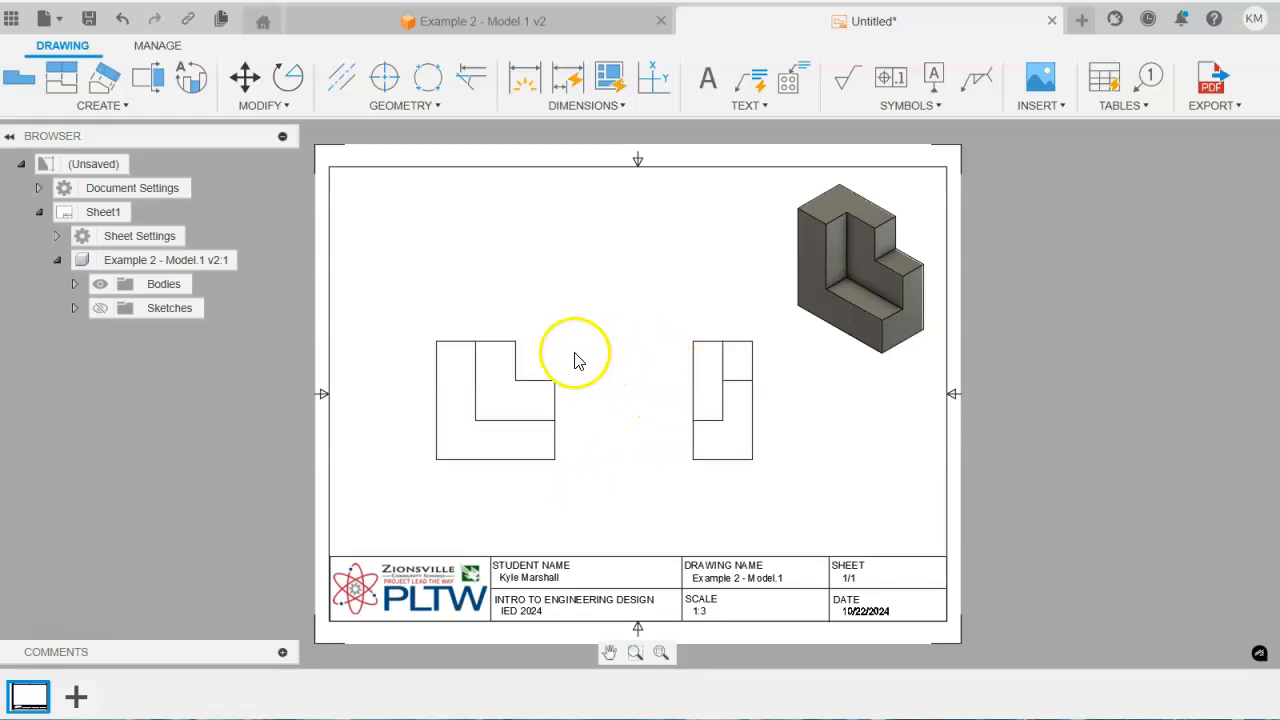
Dimension the small upper-right corner cut in the front view, with its width above the view and its height beside it
{"action": "left_click", "coordinate": [527, 84]}
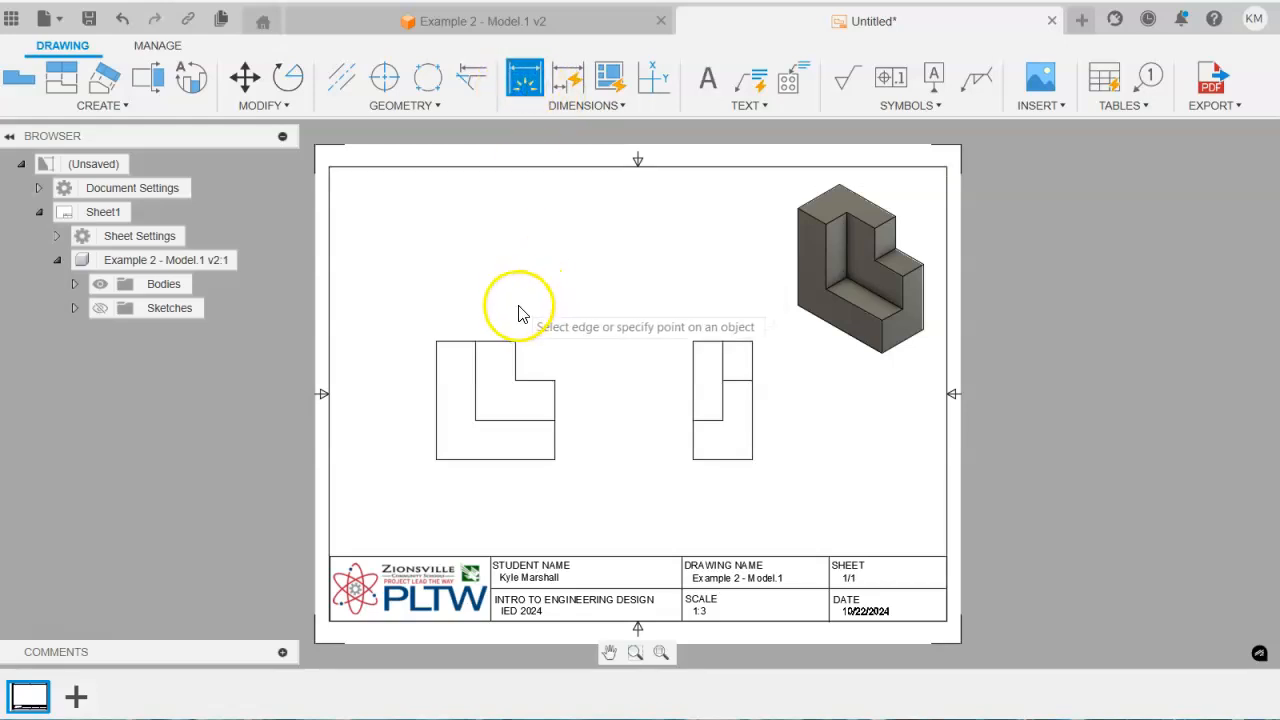
{"action": "left_click", "coordinate": [515, 343]}
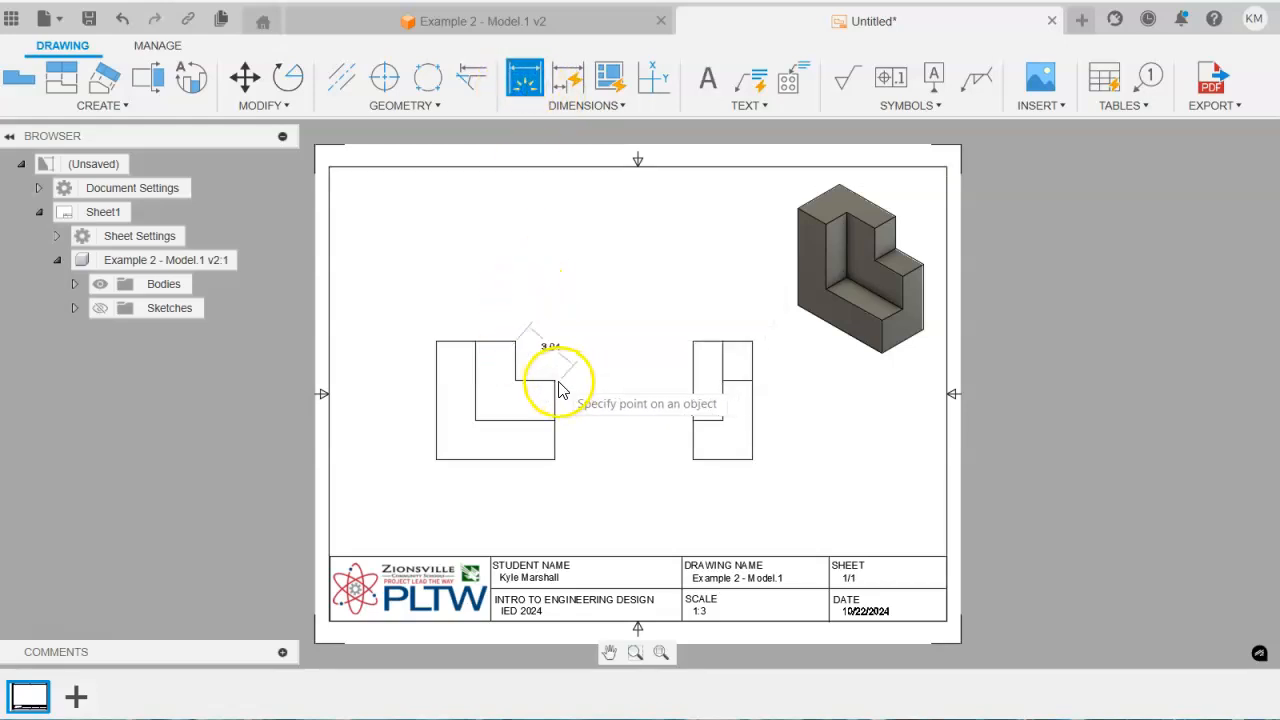
{"action": "left_click", "coordinate": [556, 380]}
{"action": "left_click", "coordinate": [525, 323]}
{"action": "scroll", "coordinate": [575, 366], "scroll_direction": "down", "scroll_amount": 1}
{"action": "scroll", "coordinate": [575, 366], "scroll_direction": "up", "scroll_amount": 5}
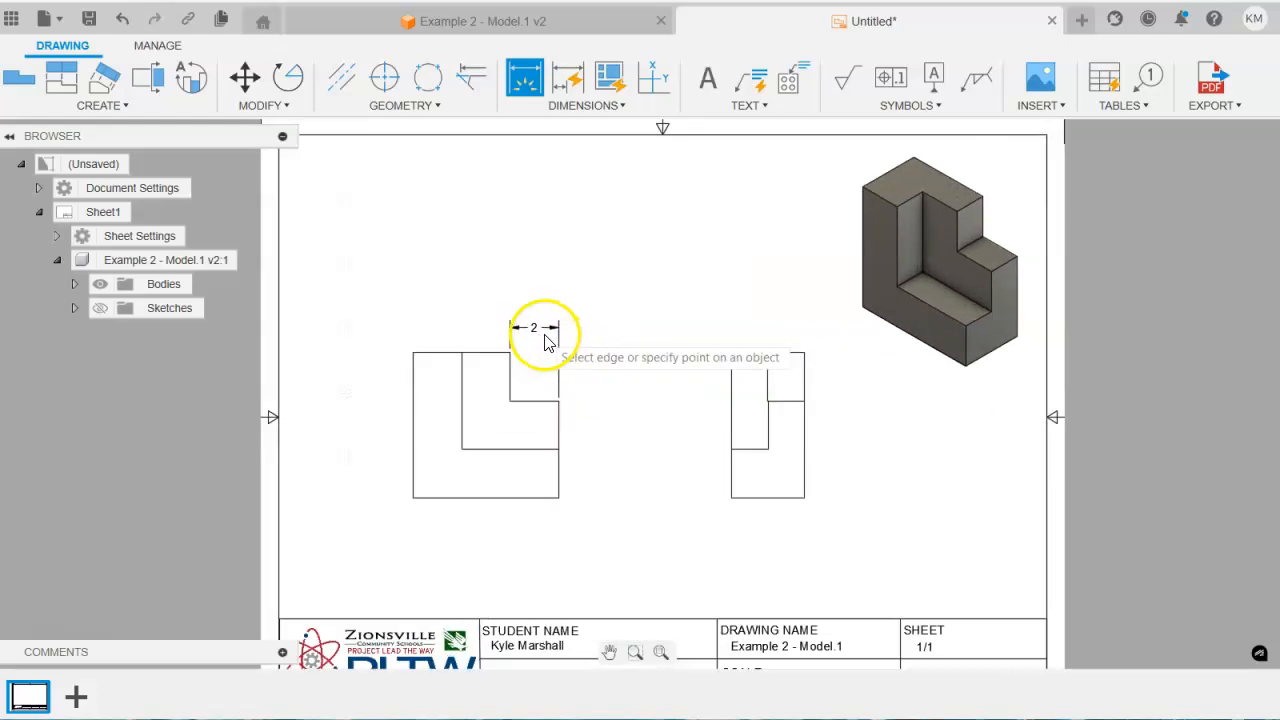
{"action": "scroll", "coordinate": [517, 382], "scroll_direction": "down", "scroll_amount": 2}
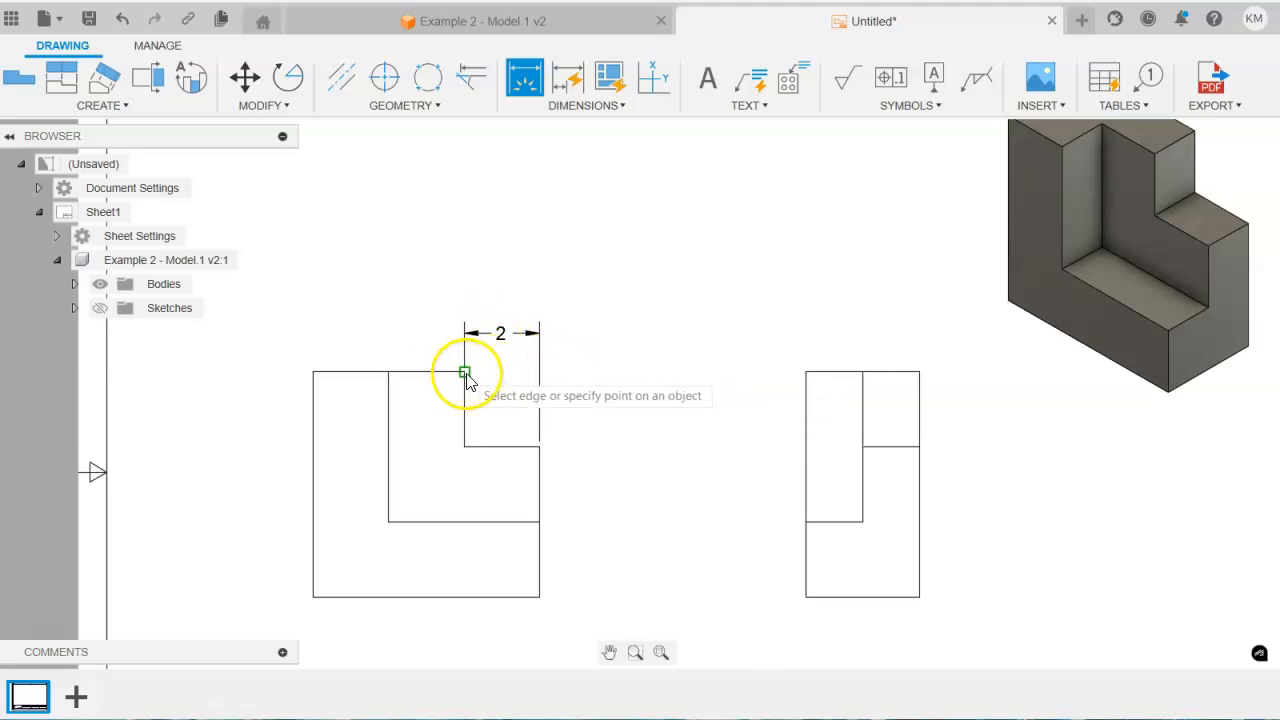
{"action": "left_click", "coordinate": [465, 373]}
{"action": "left_click", "coordinate": [464, 447]}
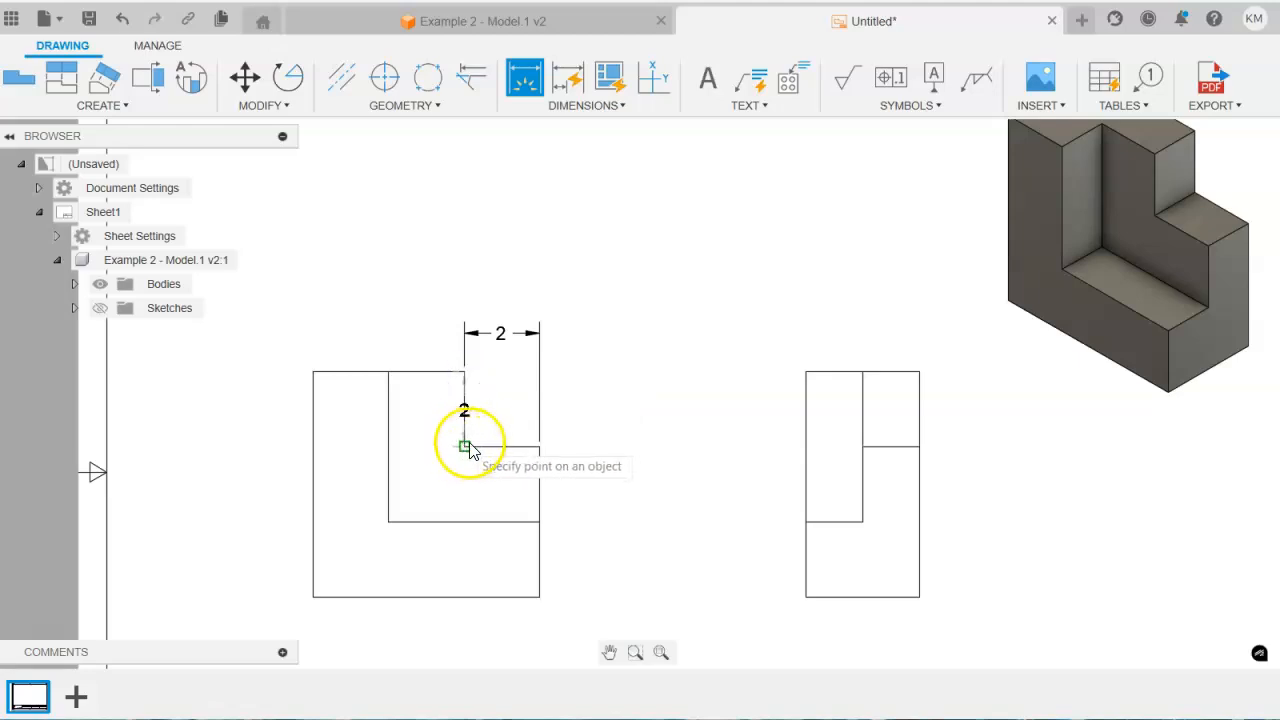
{"action": "left_click", "coordinate": [595, 459]}
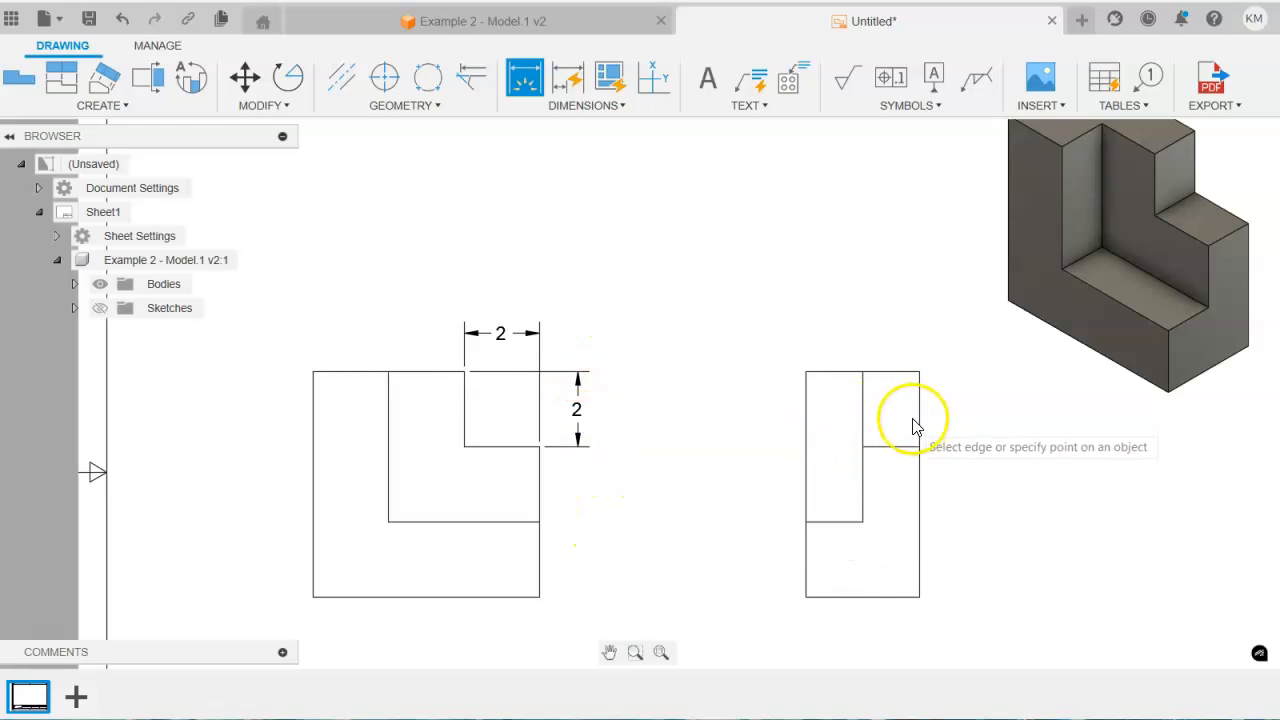
Dimension the depth of the small corner cut above the right-side view
{"action": "left_click", "coordinate": [863, 375]}
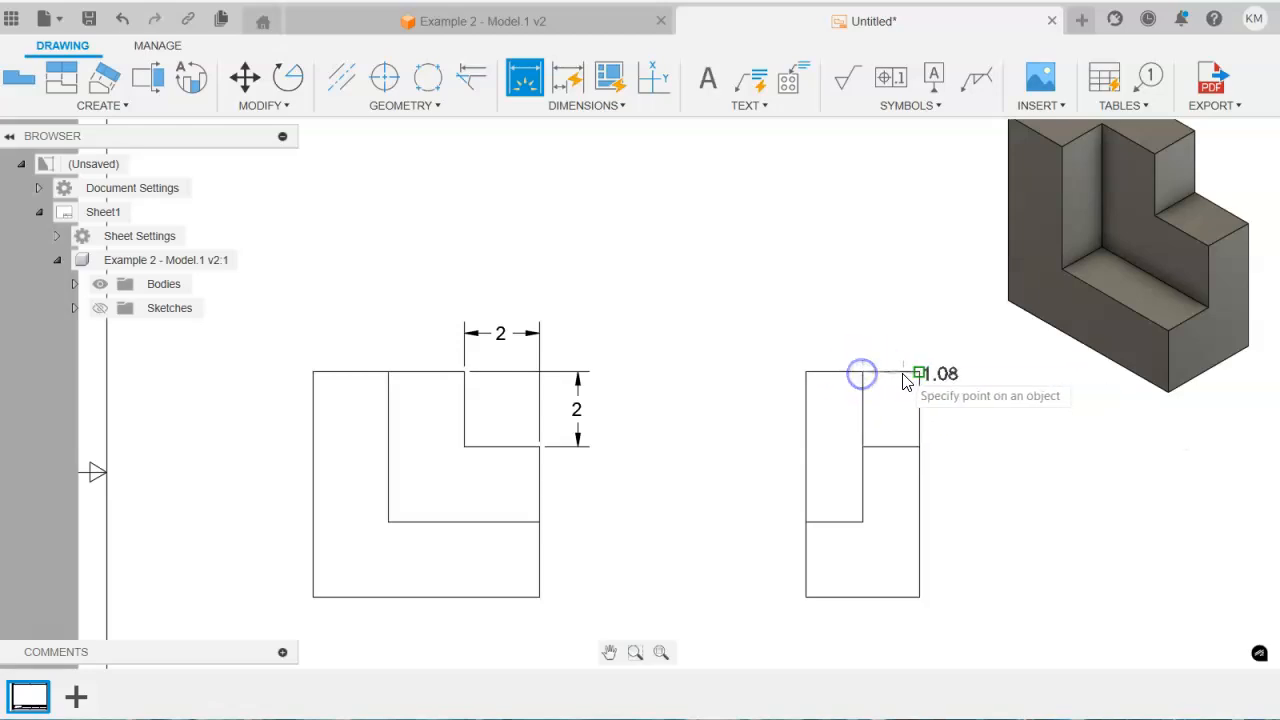
{"action": "left_click", "coordinate": [915, 345]}
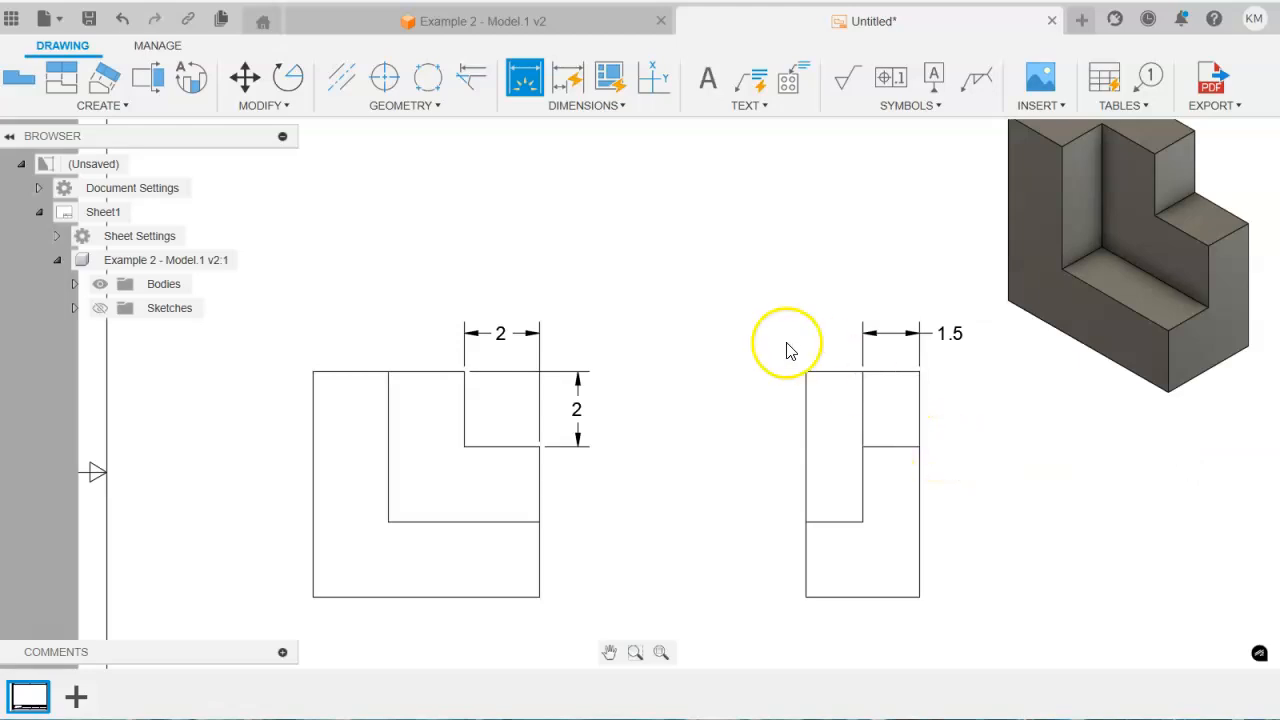
{"action": "left_click", "coordinate": [540, 375]}
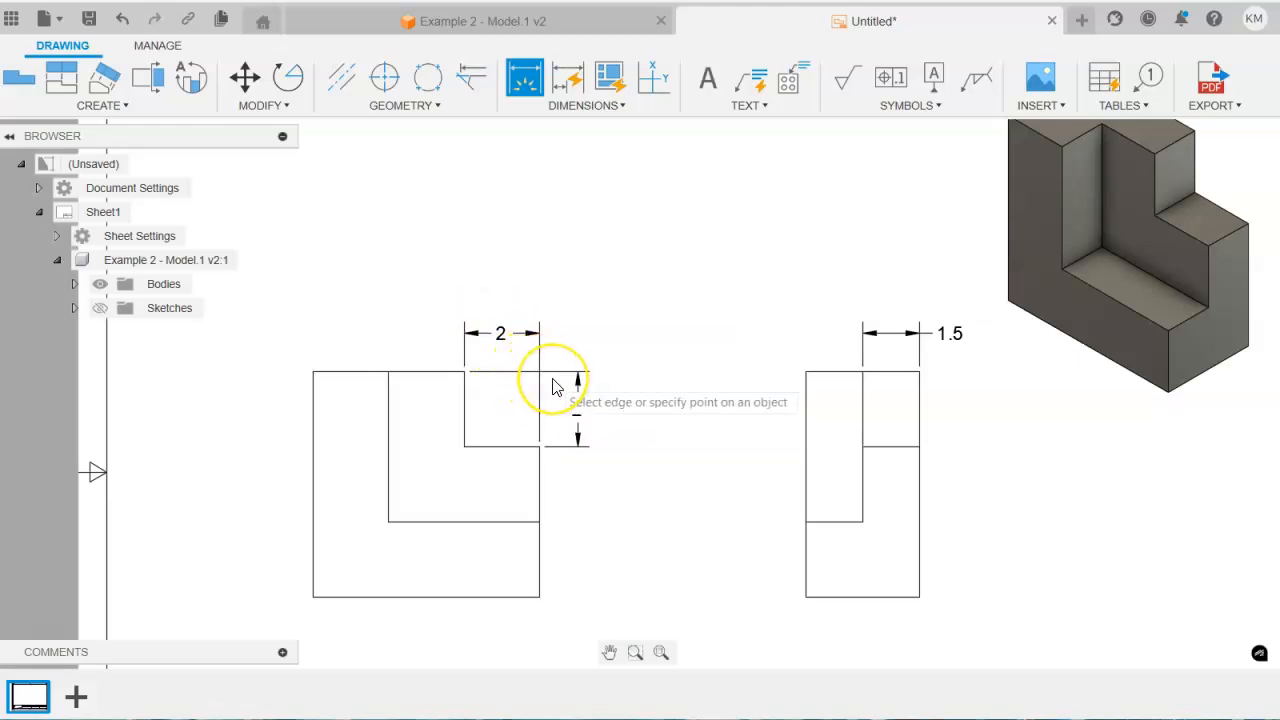
{"action": "left_click", "coordinate": [543, 375]}
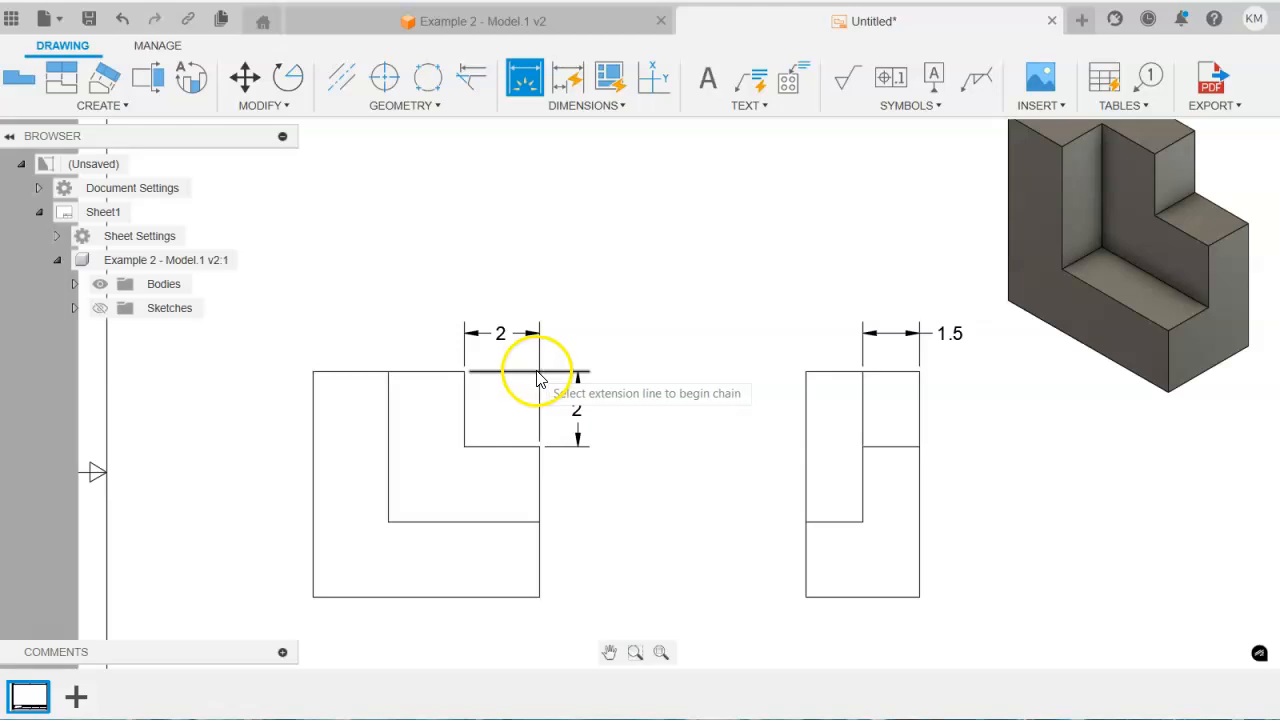
{"action": "left_click", "coordinate": [538, 377]}
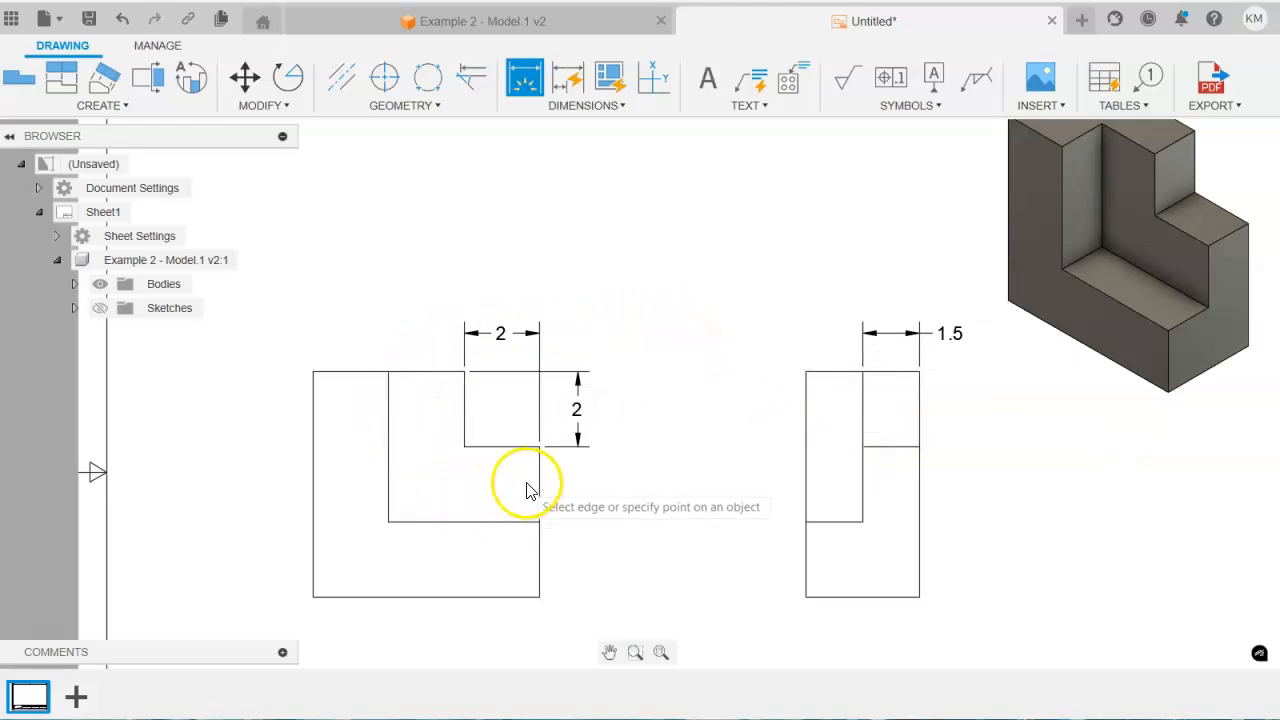
Dimension the larger inner cut's width and height in the front view, placing both outside the small cut's dimensions
{"action": "left_click", "coordinate": [540, 446]}
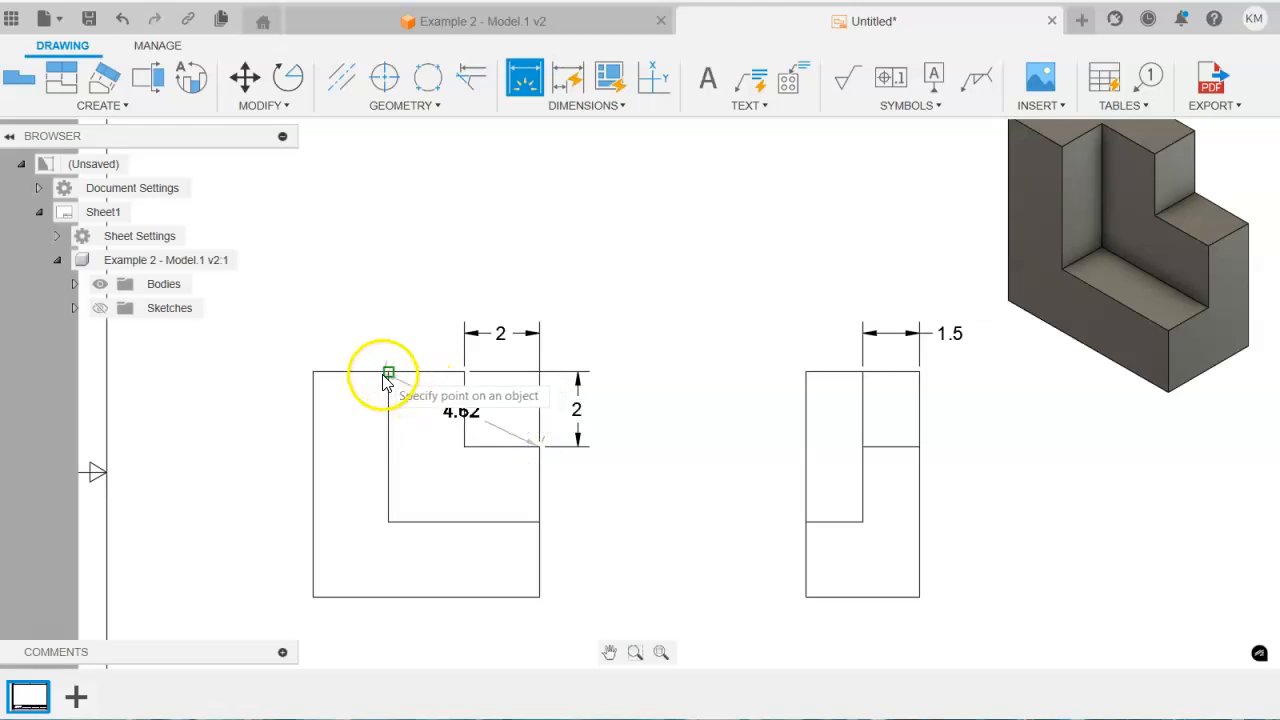
{"action": "left_click", "coordinate": [389, 372]}
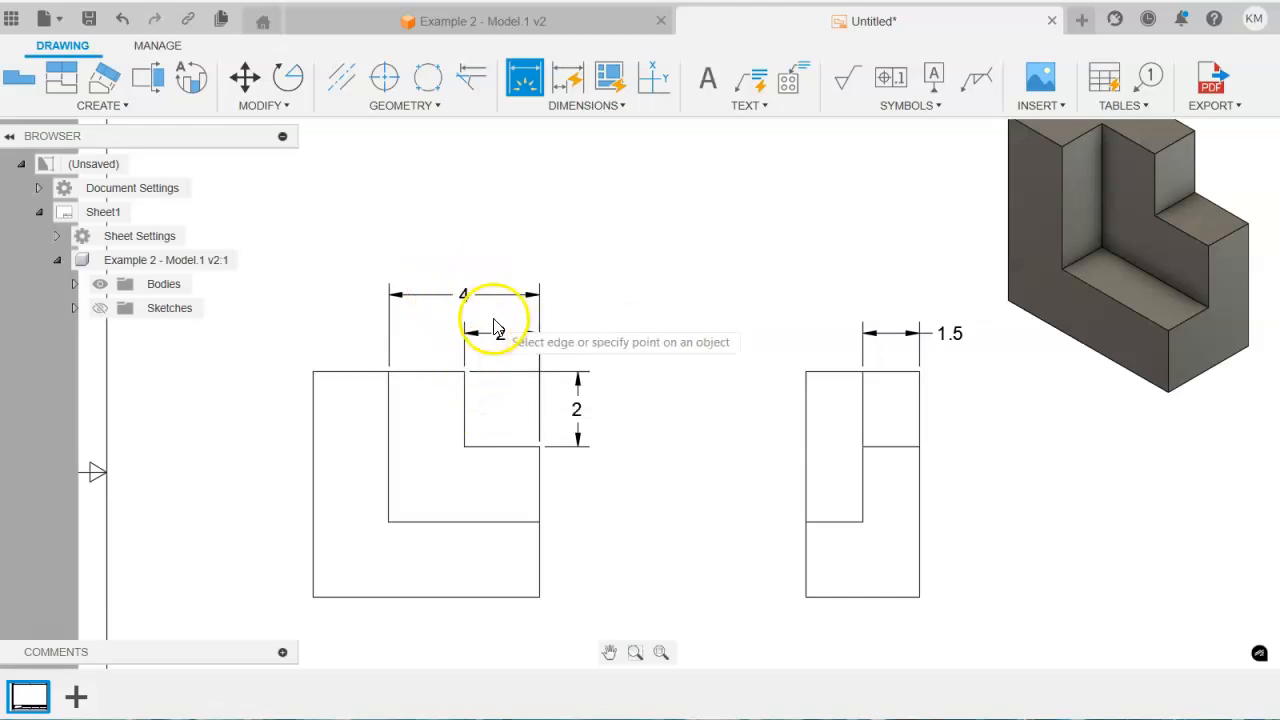
{"action": "left_click", "coordinate": [389, 372]}
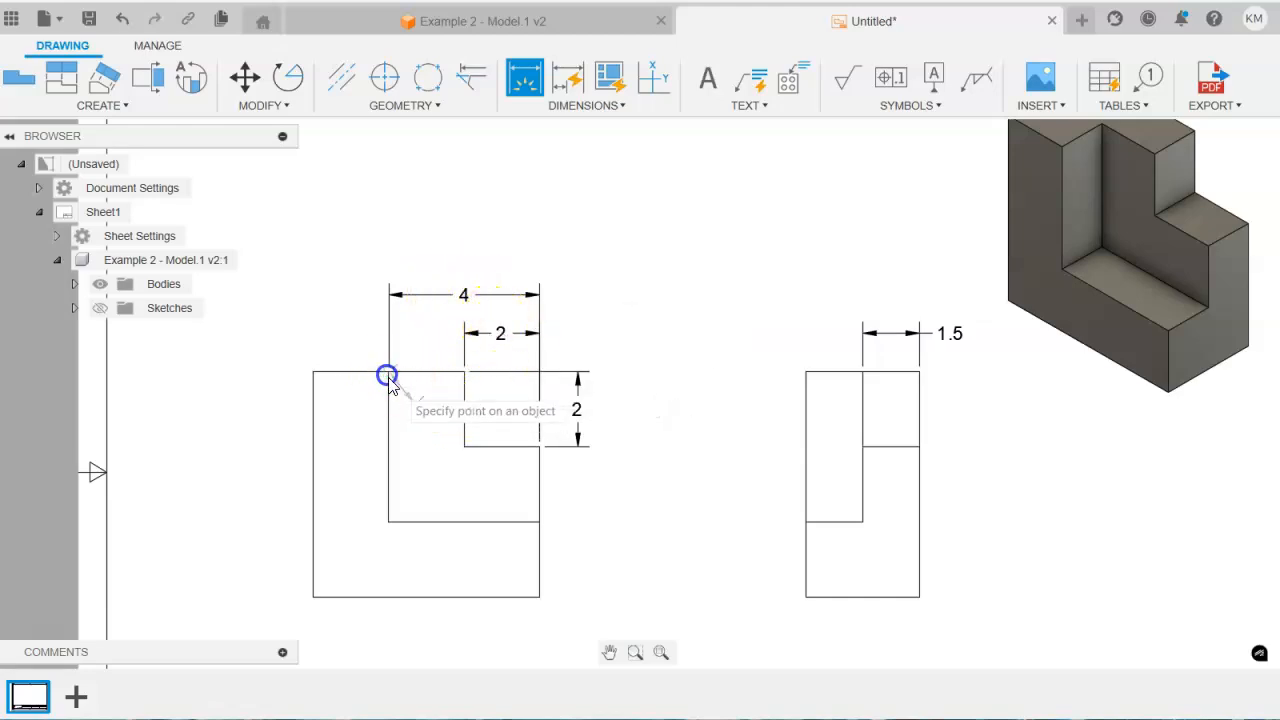
{"action": "left_click", "coordinate": [540, 521]}
{"action": "left_click", "coordinate": [617, 500]}
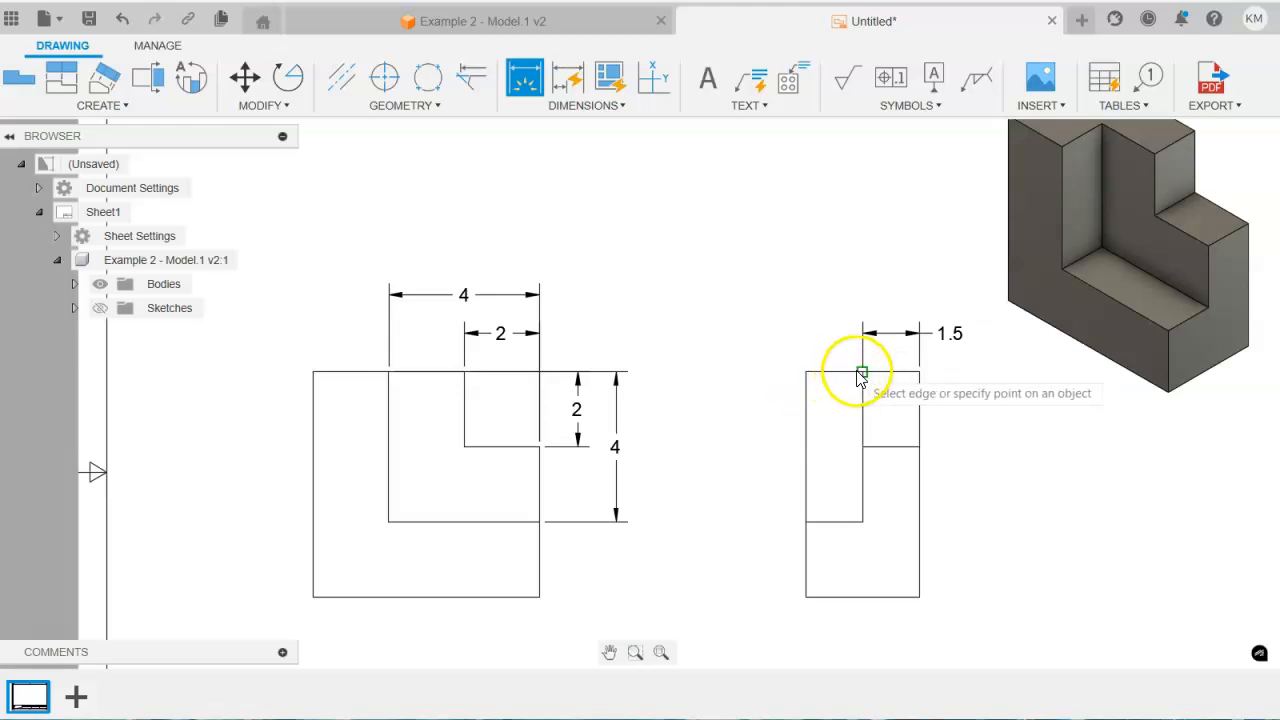
Dimension the right-side view's overall depth above the small cut's depth, in place of a separate dimension on its other half
{"action": "left_click", "coordinate": [771, 342]}
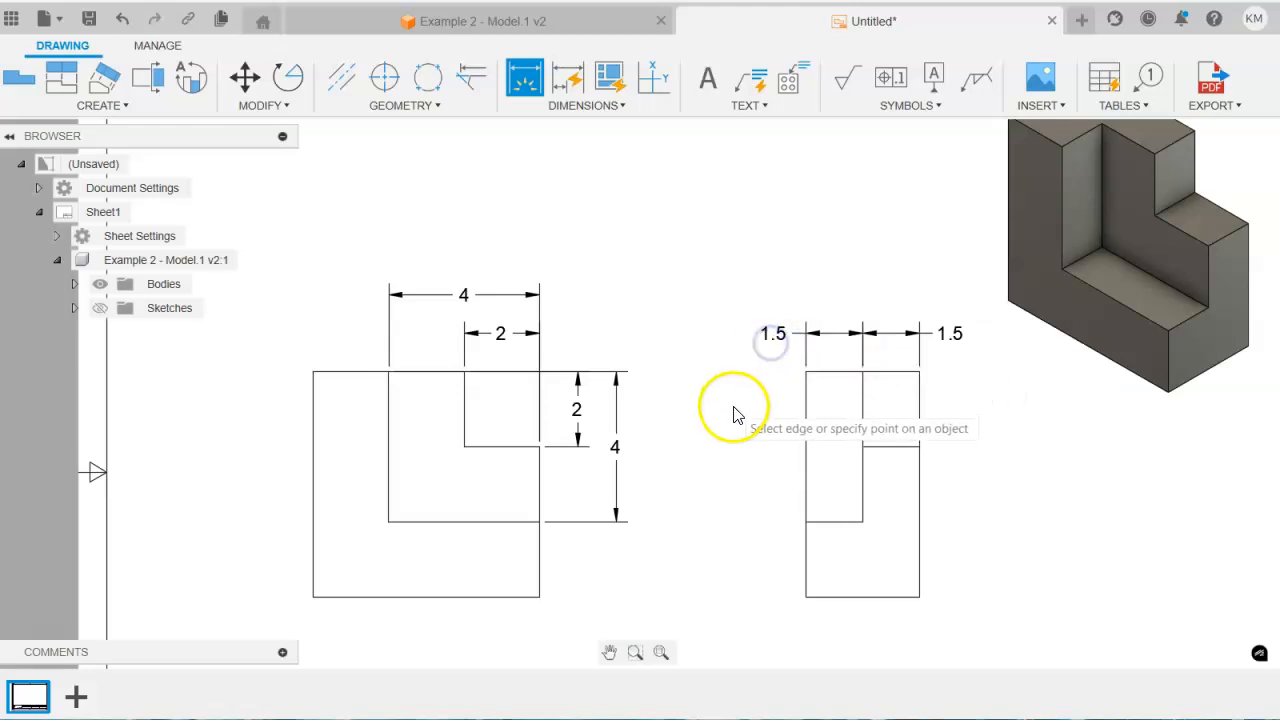
{"action": "left_click", "coordinate": [809, 351]}
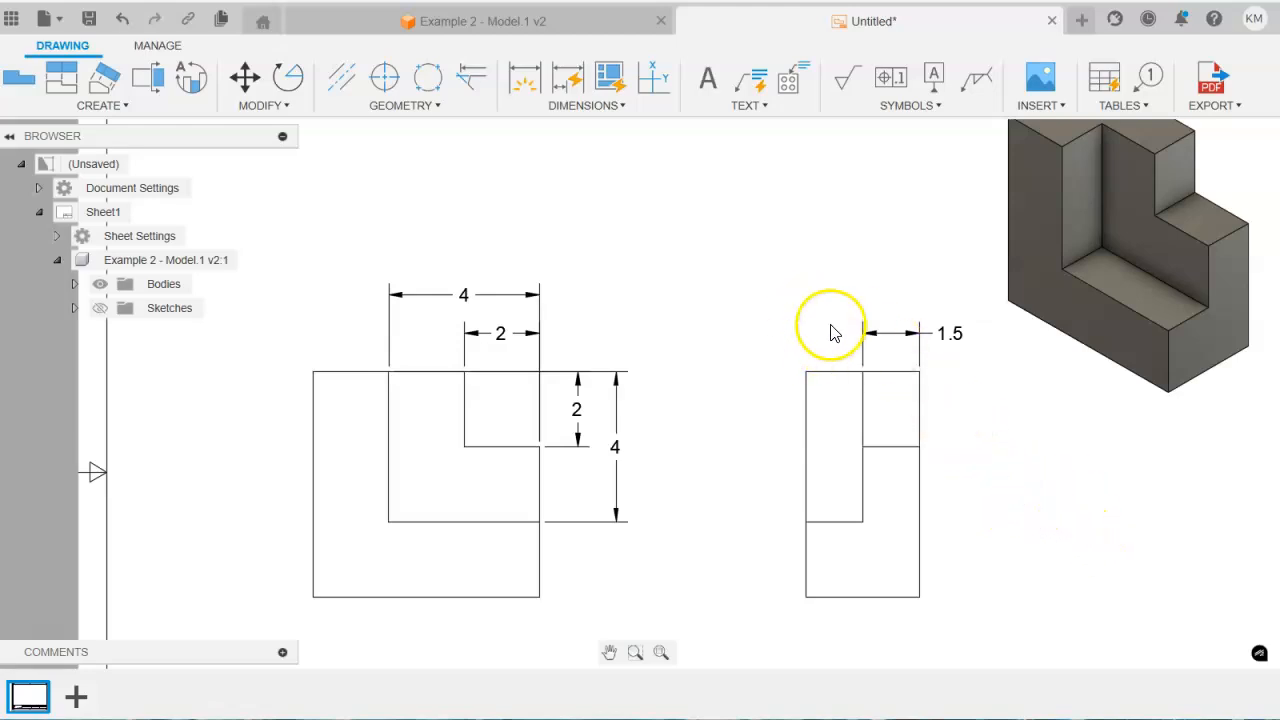
{"action": "left_click", "coordinate": [524, 78]}
{"action": "left_click", "coordinate": [815, 372]}
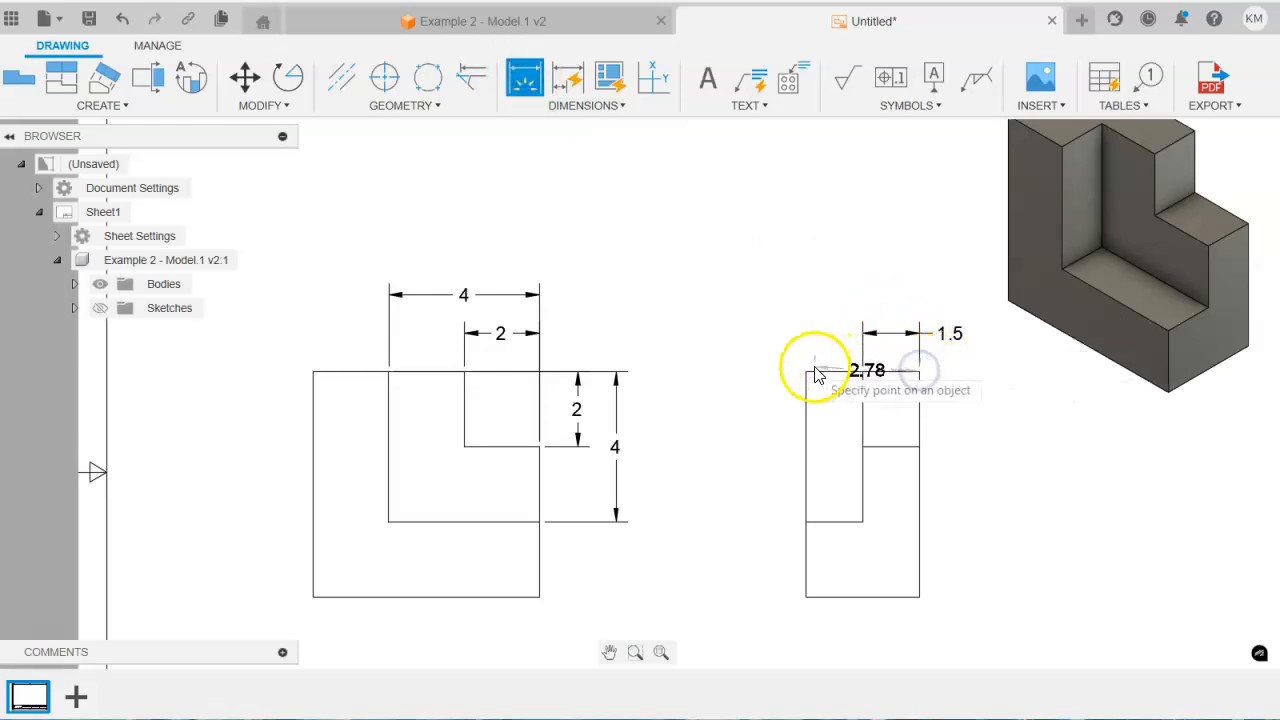
{"action": "left_click", "coordinate": [798, 305]}
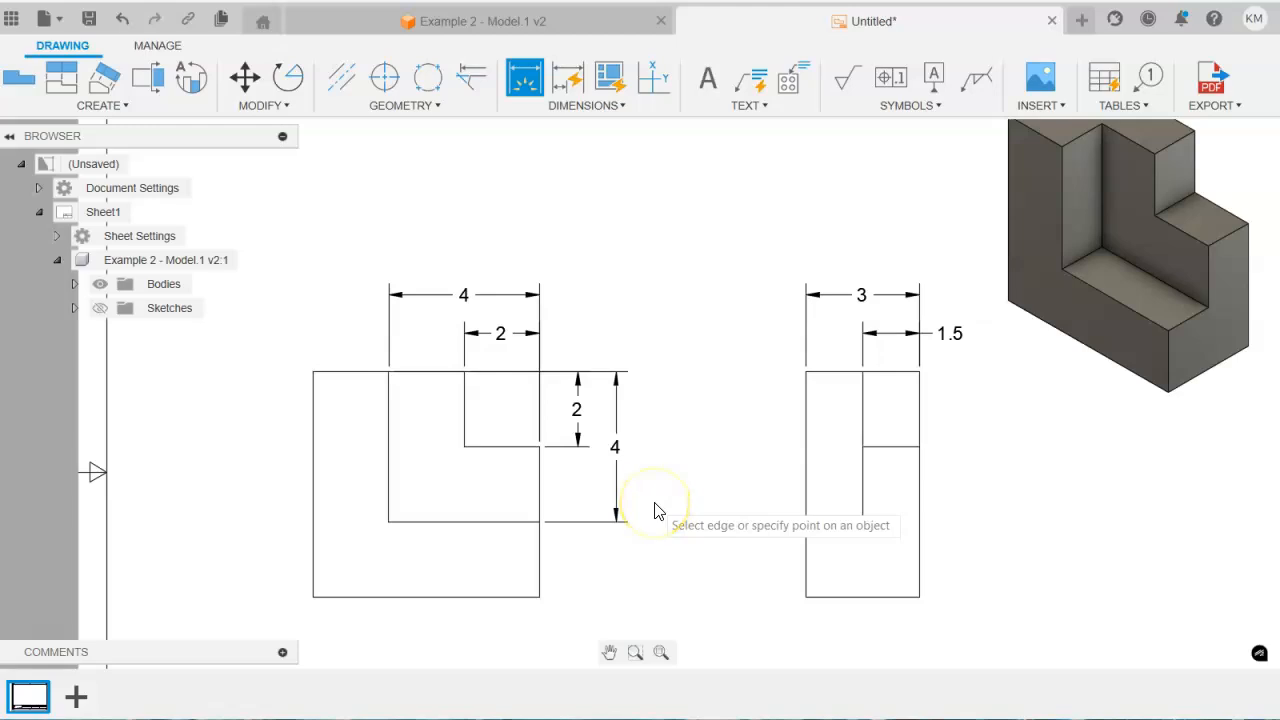
{"action": "left_click", "coordinate": [868, 368]}
{"action": "key", "text": "Escape"}
{"action": "left_click", "coordinate": [860, 360]}
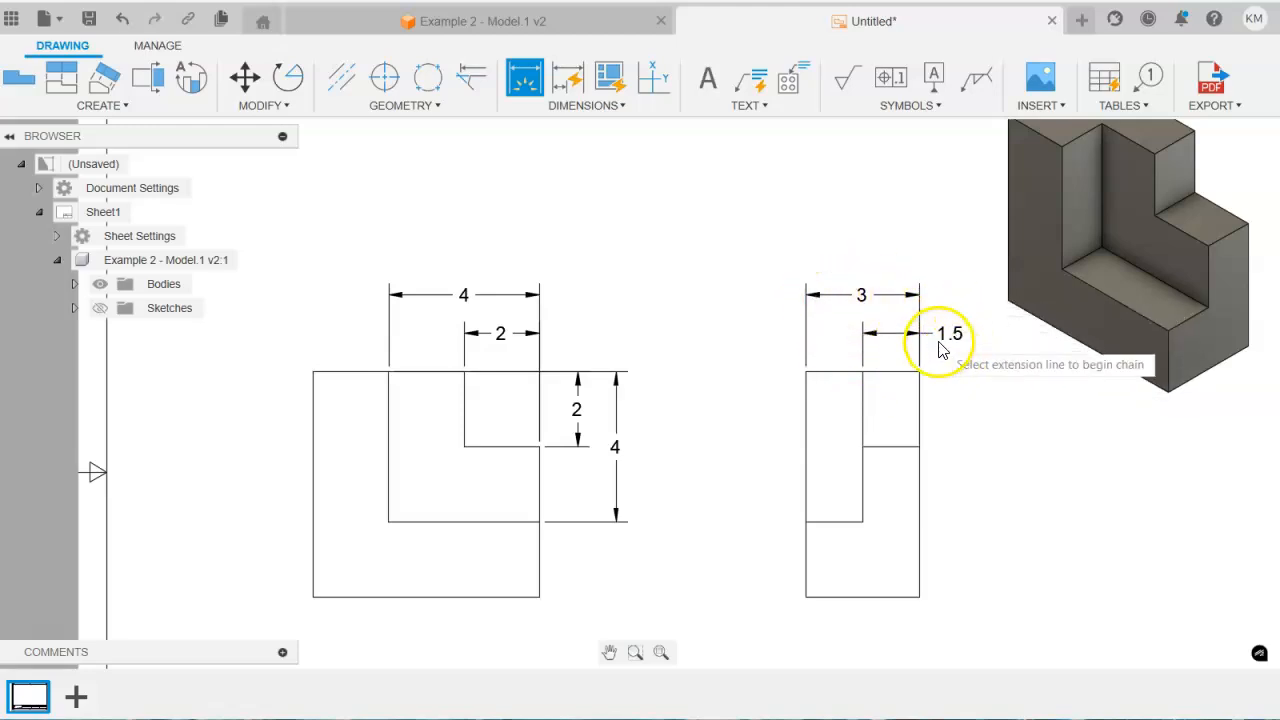
{"action": "left_click", "coordinate": [866, 338]}
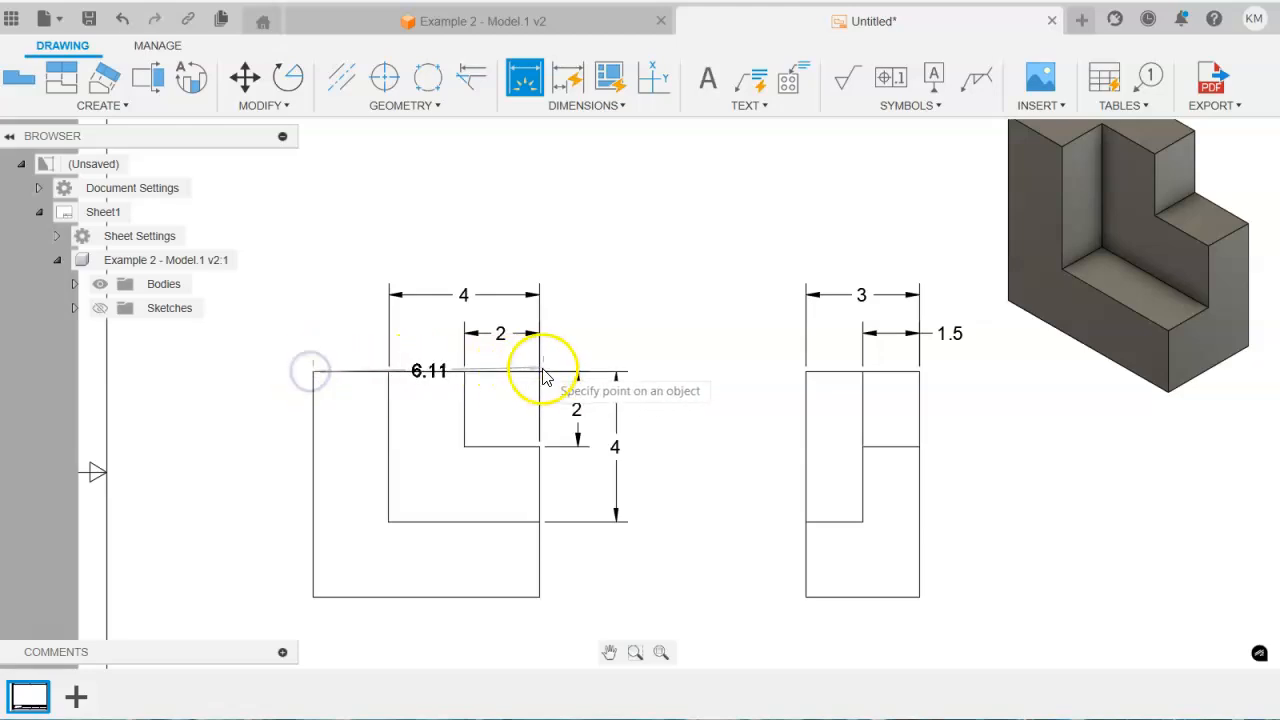
{"action": "scroll", "coordinate": [540, 380], "scroll_direction": "up", "scroll_amount": 2}
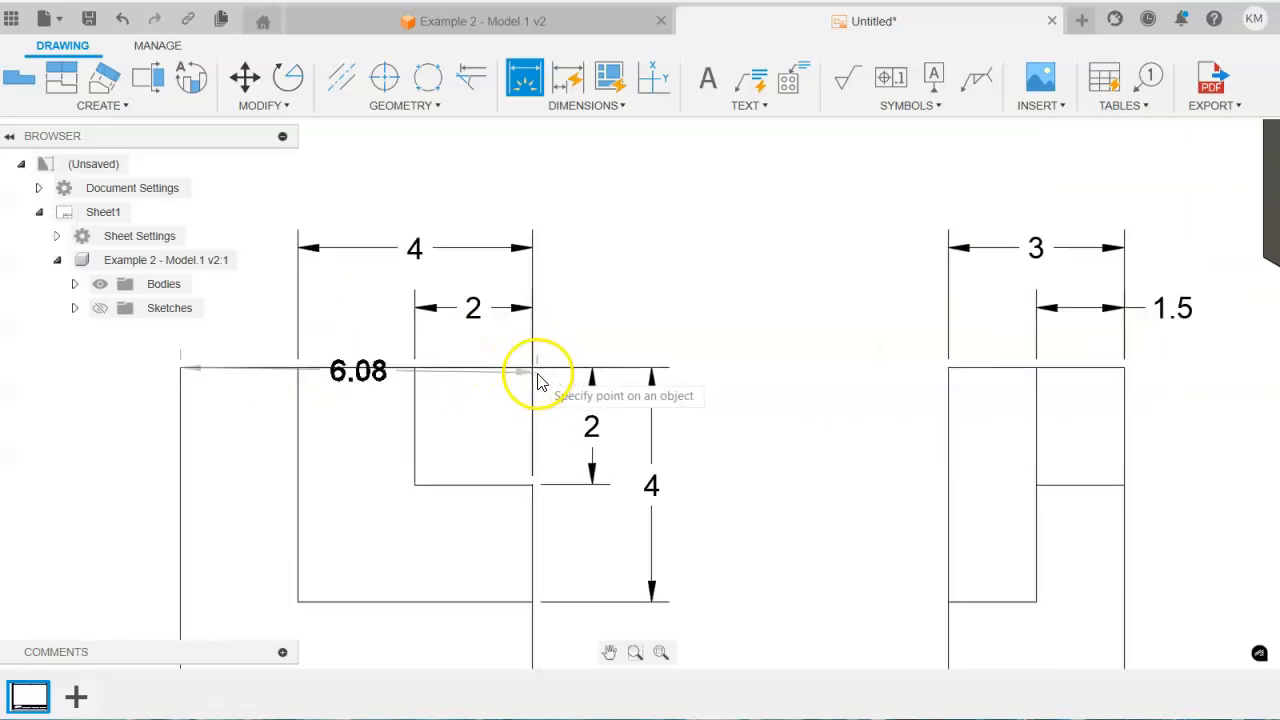
{"action": "scroll", "coordinate": [535, 379], "scroll_direction": "up", "scroll_amount": 1}
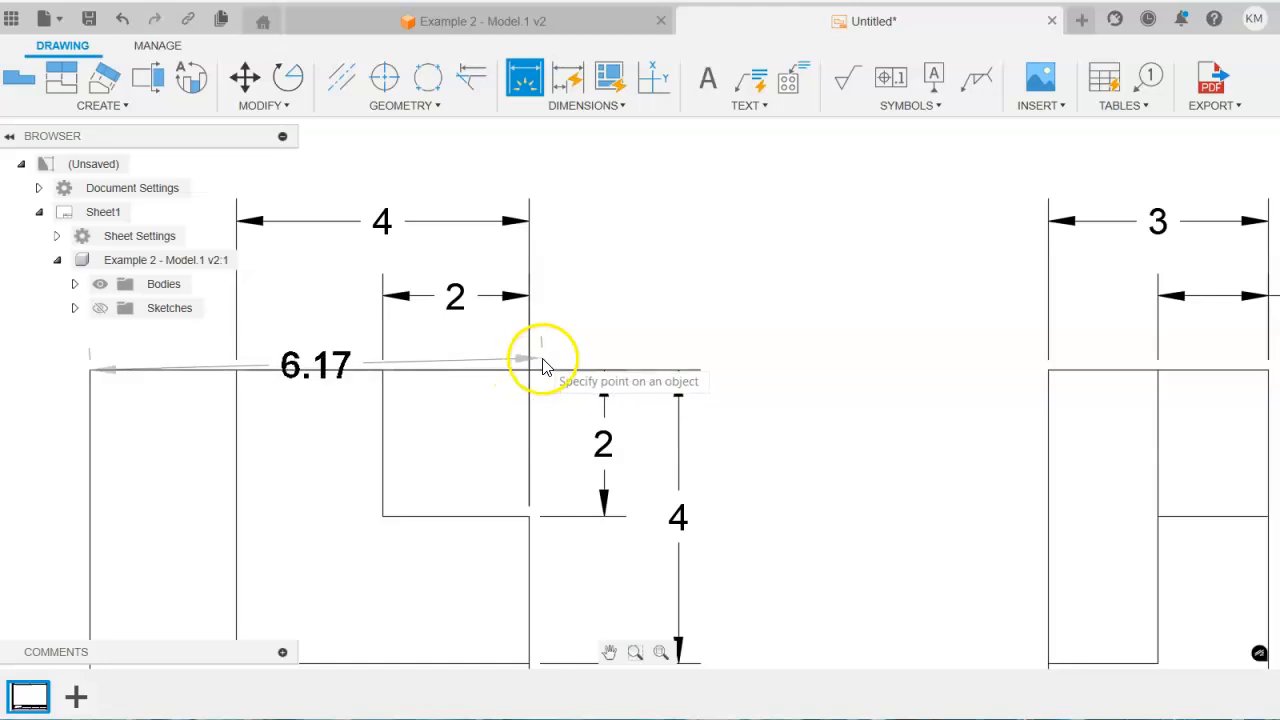
{"action": "key", "text": "Escape"}
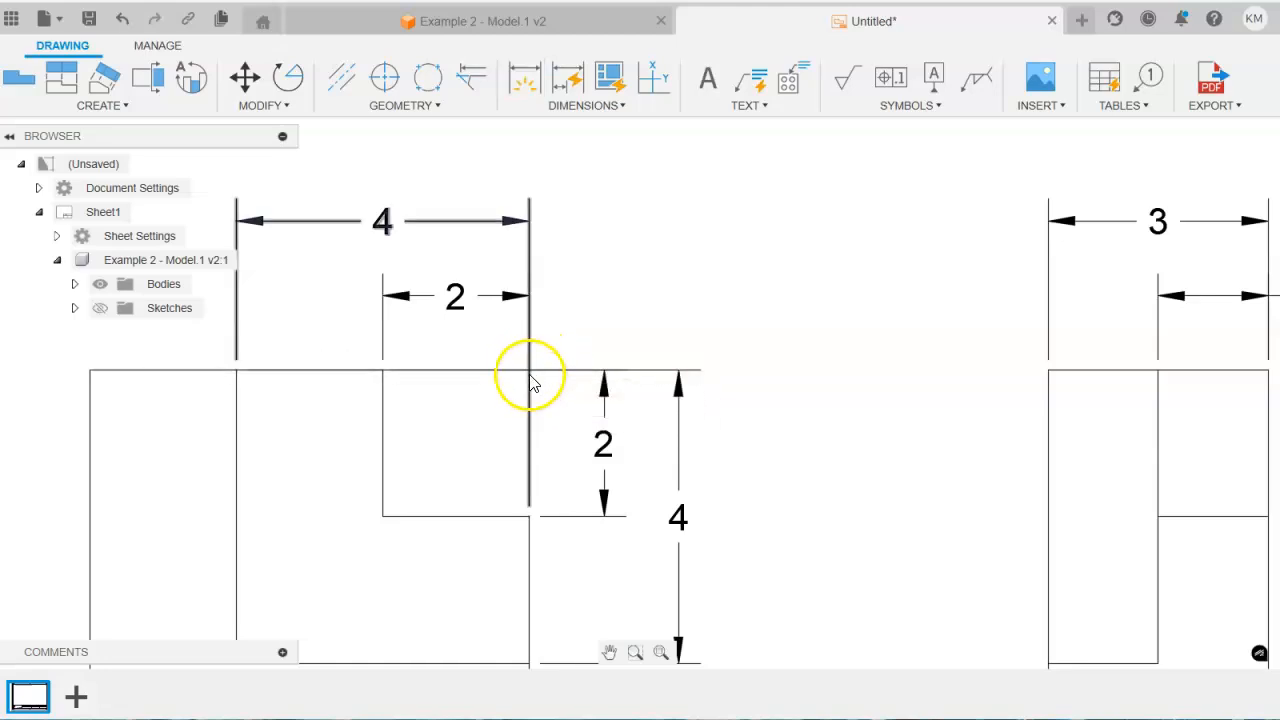
Dimension the front view's overall width from its upper-left corner to its right edge, placed above the other width dimensions
{"action": "scroll", "coordinate": [530, 385], "scroll_direction": "down", "scroll_amount": 2}
{"action": "scroll", "coordinate": [528, 390], "scroll_direction": "down", "scroll_amount": 2}
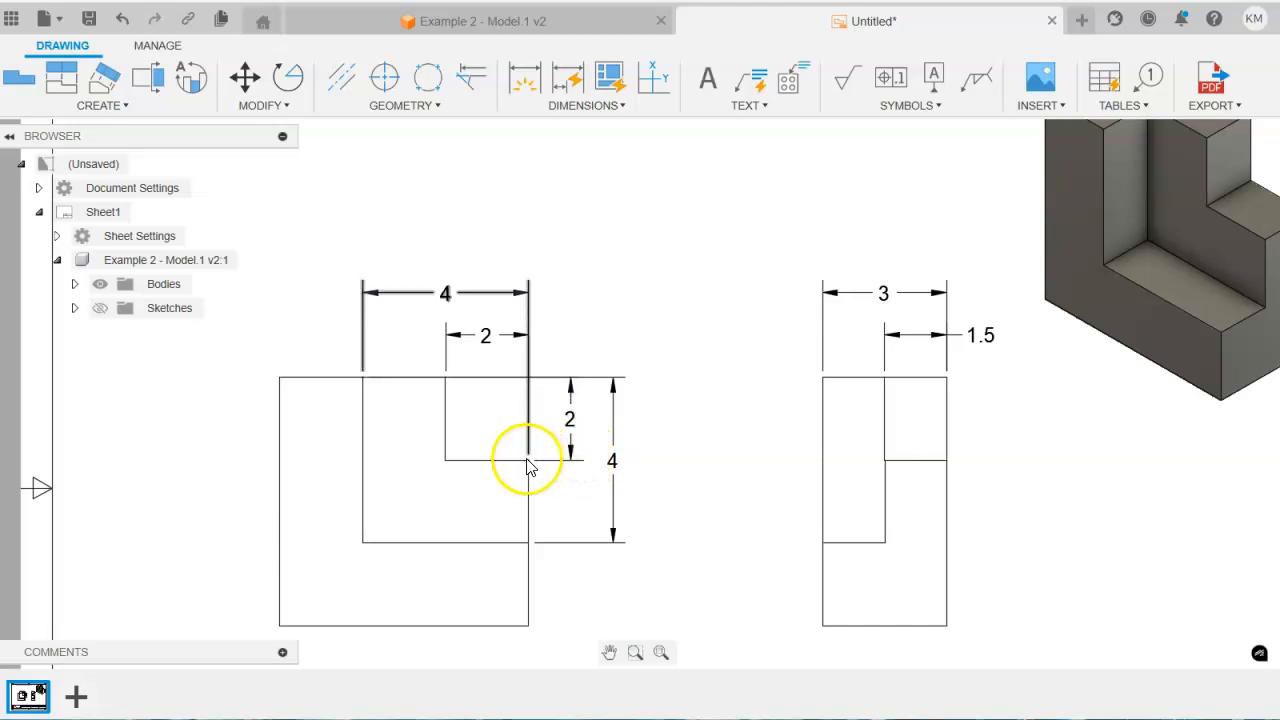
{"action": "scroll", "coordinate": [528, 470], "scroll_direction": "up", "scroll_amount": 4}
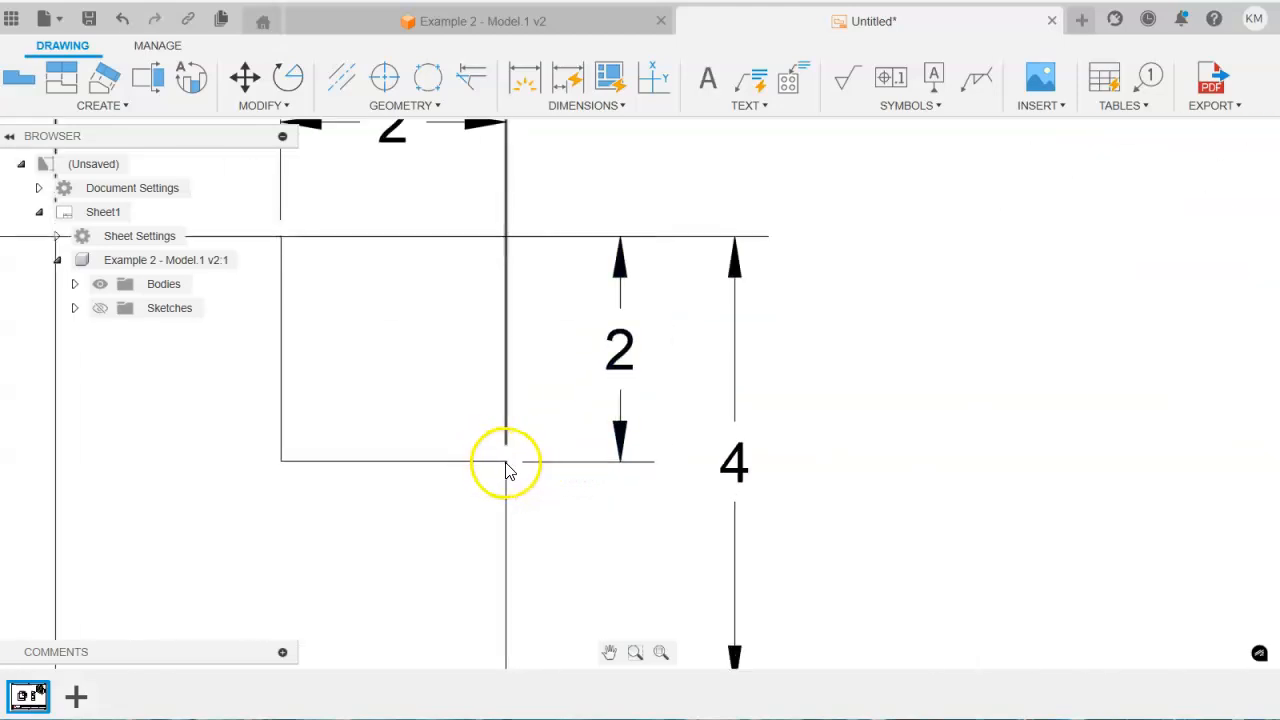
{"action": "scroll", "coordinate": [506, 469], "scroll_direction": "down", "scroll_amount": 2}
{"action": "scroll", "coordinate": [495, 467], "scroll_direction": "down", "scroll_amount": 2}
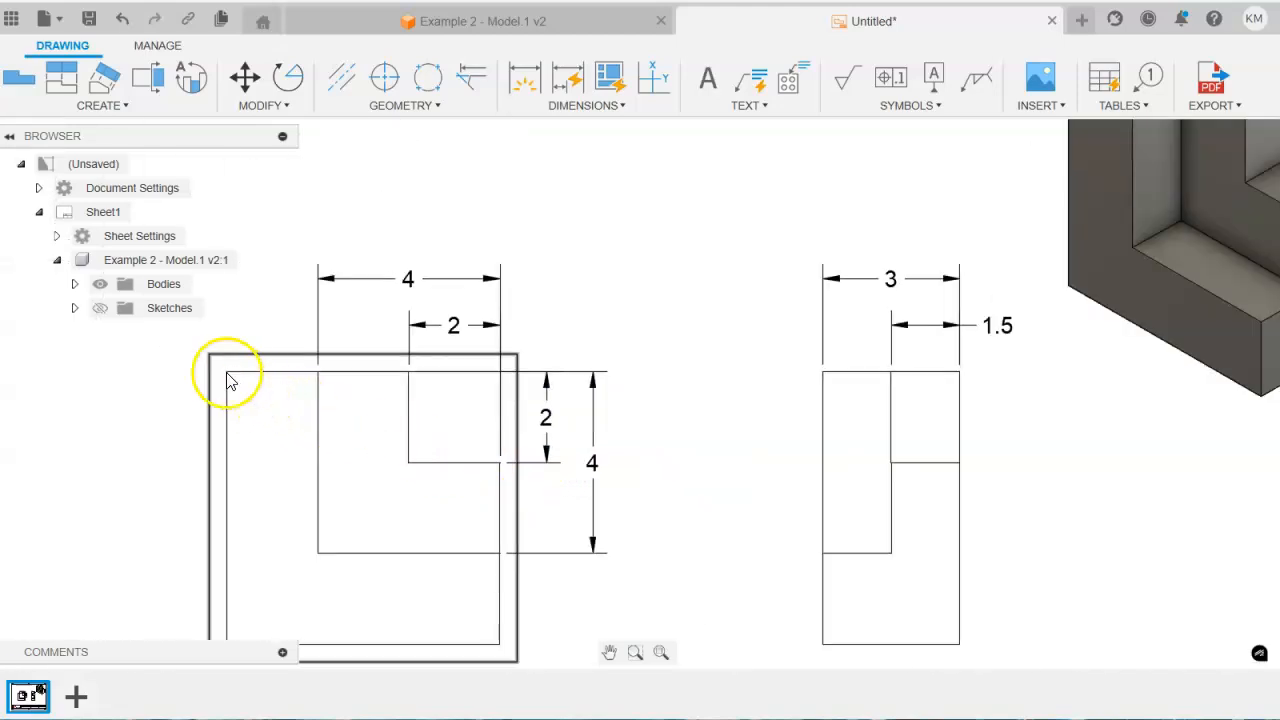
{"action": "left_click", "coordinate": [521, 79]}
{"action": "left_click", "coordinate": [227, 373]}
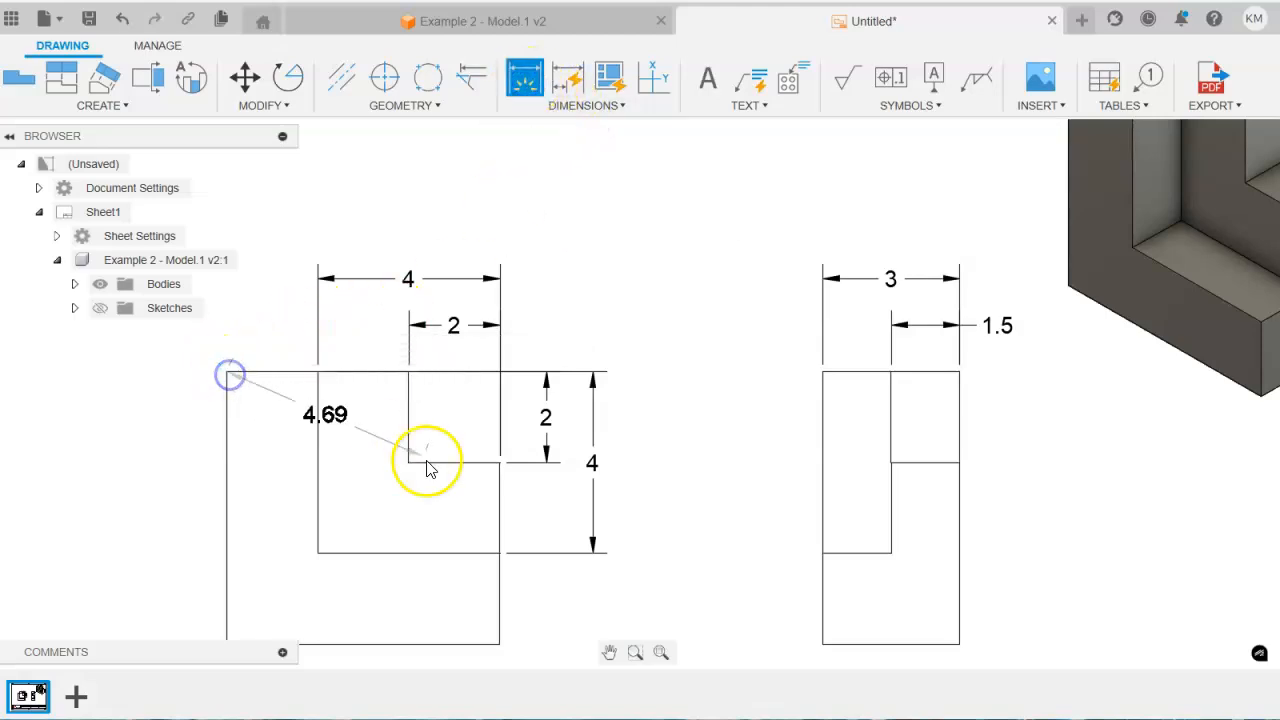
{"action": "left_click", "coordinate": [500, 463]}
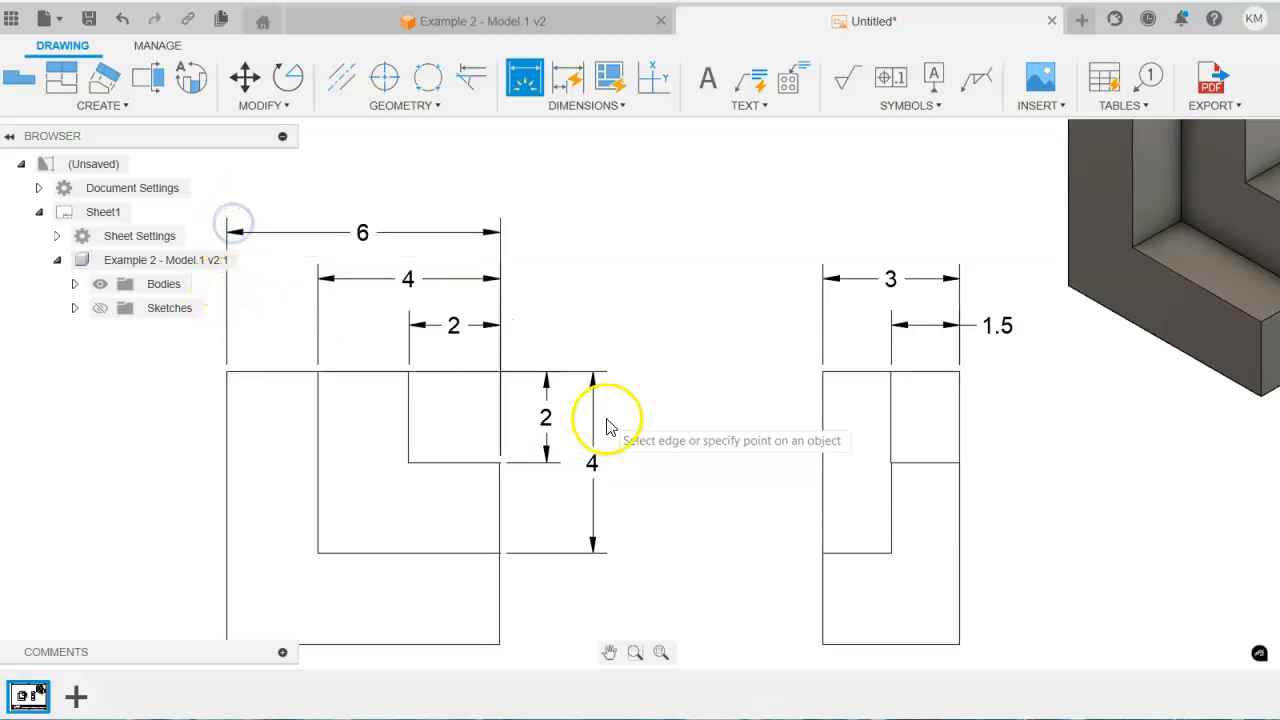
Dimension the front view's overall height down to its lower-right corner, placed outside the other height dimensions
{"action": "middle_click_drag", "start_coordinate": [545, 336], "coordinate": [691, 414]}
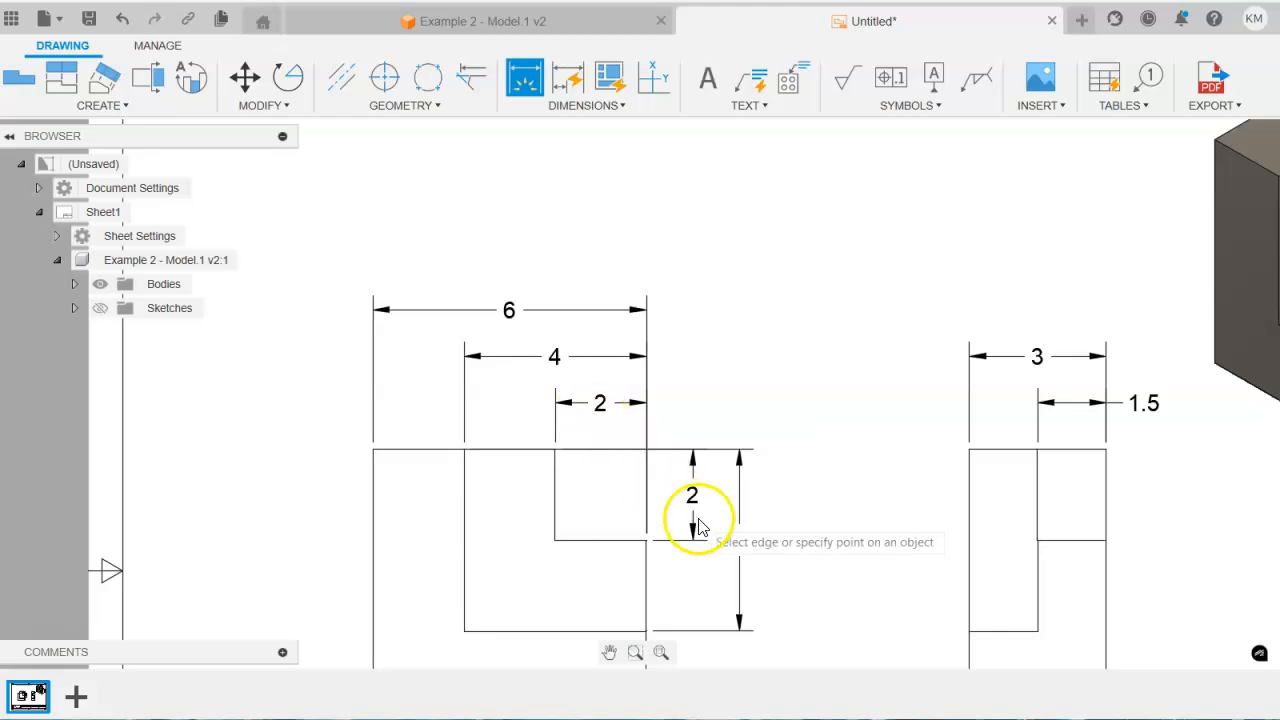
{"action": "middle_click_drag", "start_coordinate": [691, 523], "coordinate": [623, 329]}
{"action": "left_click", "coordinate": [481, 268]}
{"action": "left_click", "coordinate": [573, 538]}
{"action": "left_click", "coordinate": [718, 548]}
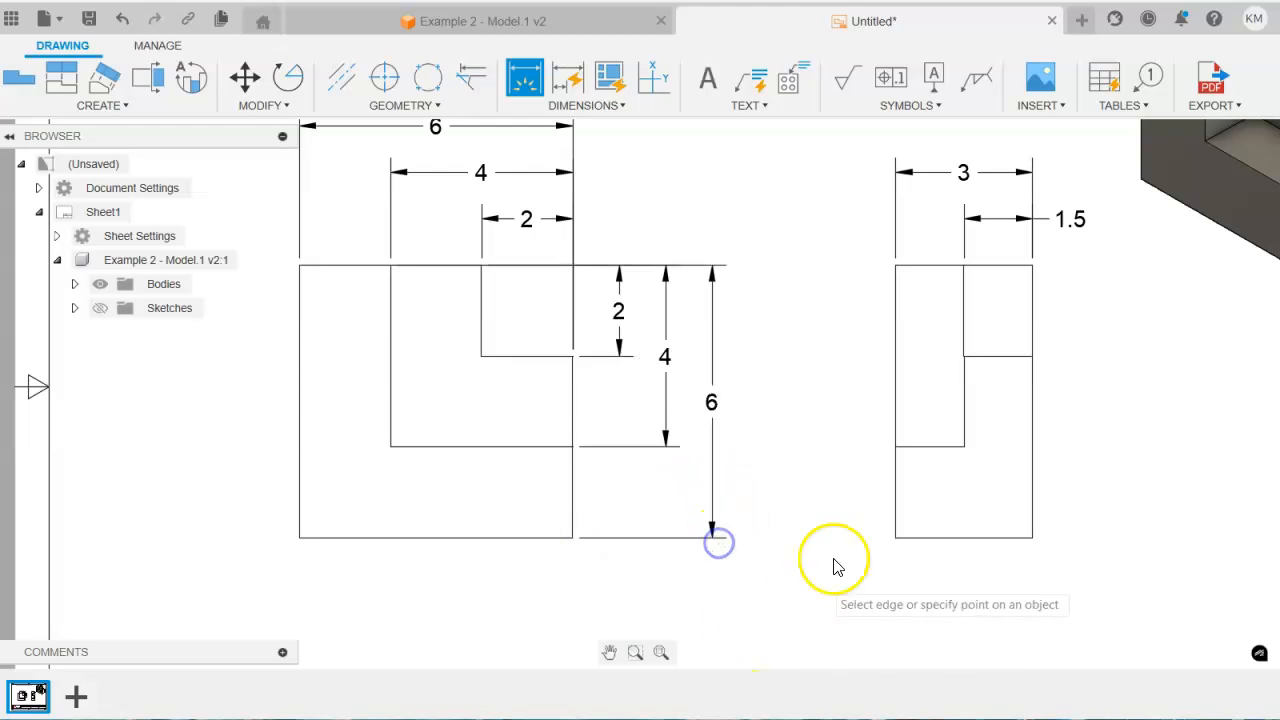
{"action": "scroll", "coordinate": [834, 540], "scroll_direction": "down", "scroll_amount": 2}
{"action": "middle_click_drag", "start_coordinate": [846, 569], "coordinate": [774, 549]}
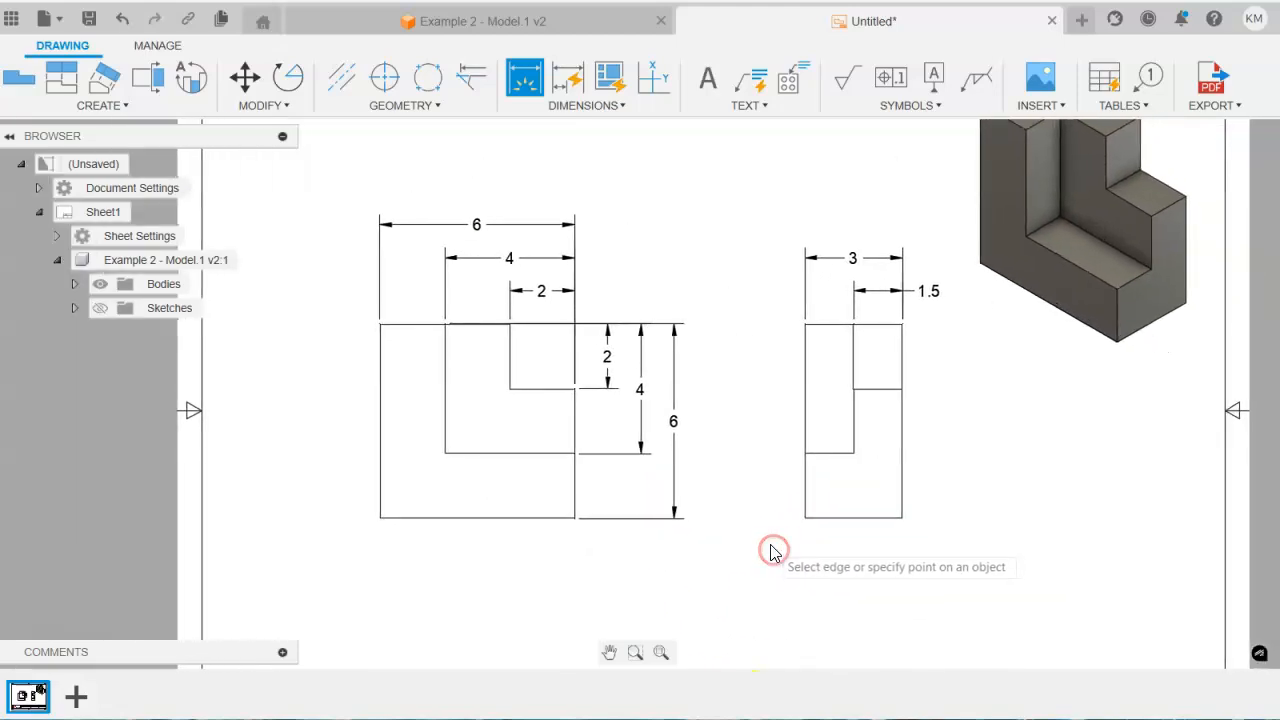
{"action": "left_click", "coordinate": [848, 278]}
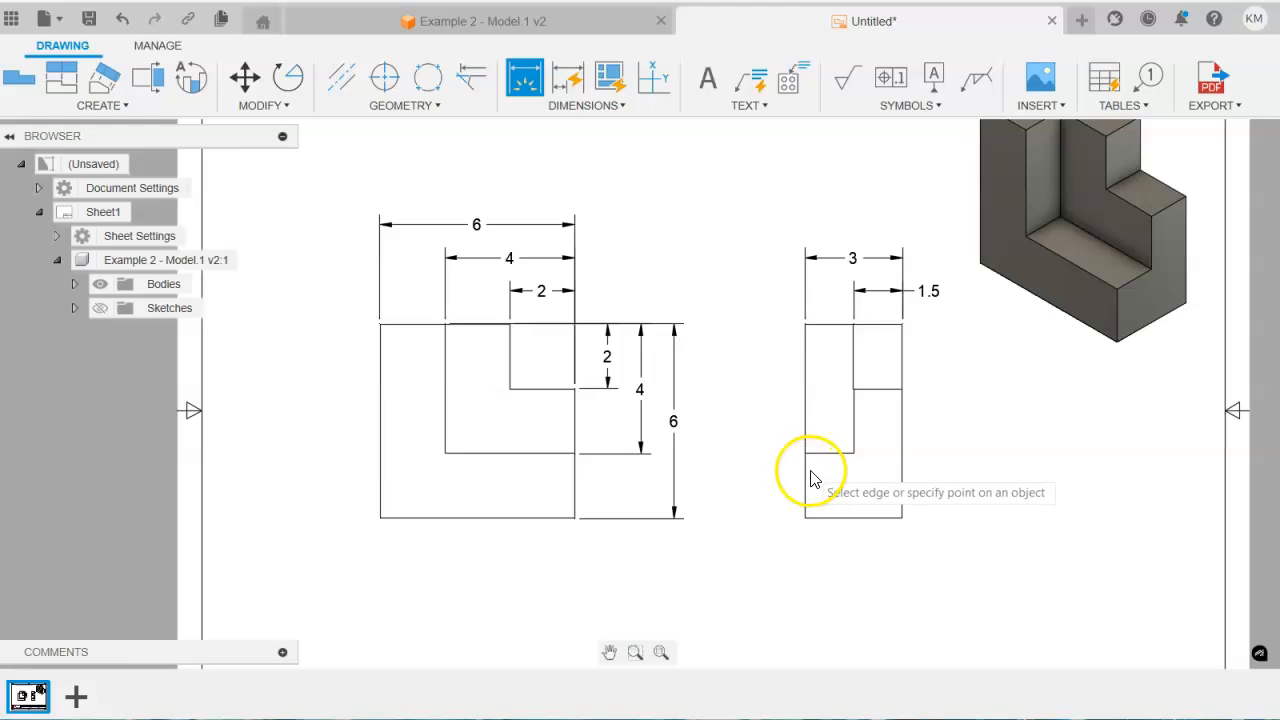
{"action": "left_click", "coordinate": [800, 250]}
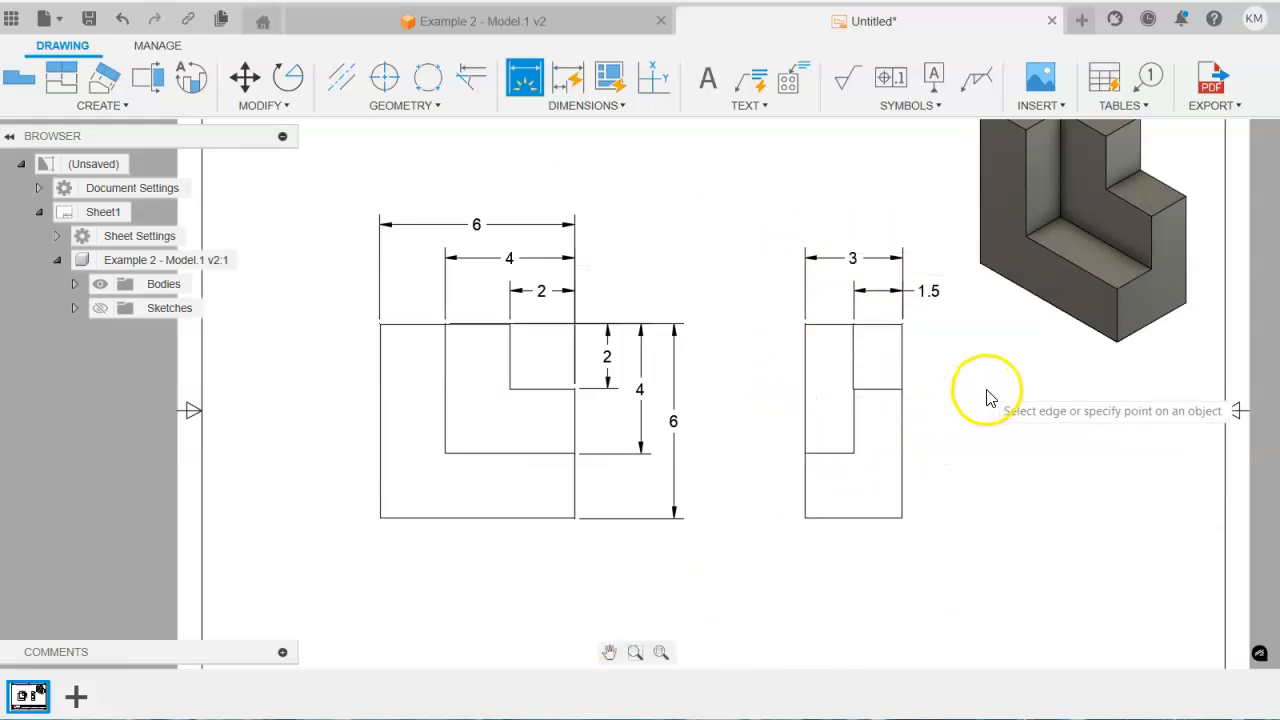
End dimensioning and reposition the front view slightly down and left, and the right-side view slightly left on the sheet
{"action": "scroll", "coordinate": [982, 440], "scroll_direction": "down", "scroll_amount": 1}
{"action": "mouse_move", "coordinate": [980, 449]}
{"action": "middle_mouse_down"}
{"action": "mouse_move", "coordinate": [869, 480]}
{"action": "mouse_move", "coordinate": [954, 463]}
{"action": "middle_mouse_up"}
{"action": "scroll", "coordinate": [945, 470], "scroll_direction": "down", "scroll_amount": 1}
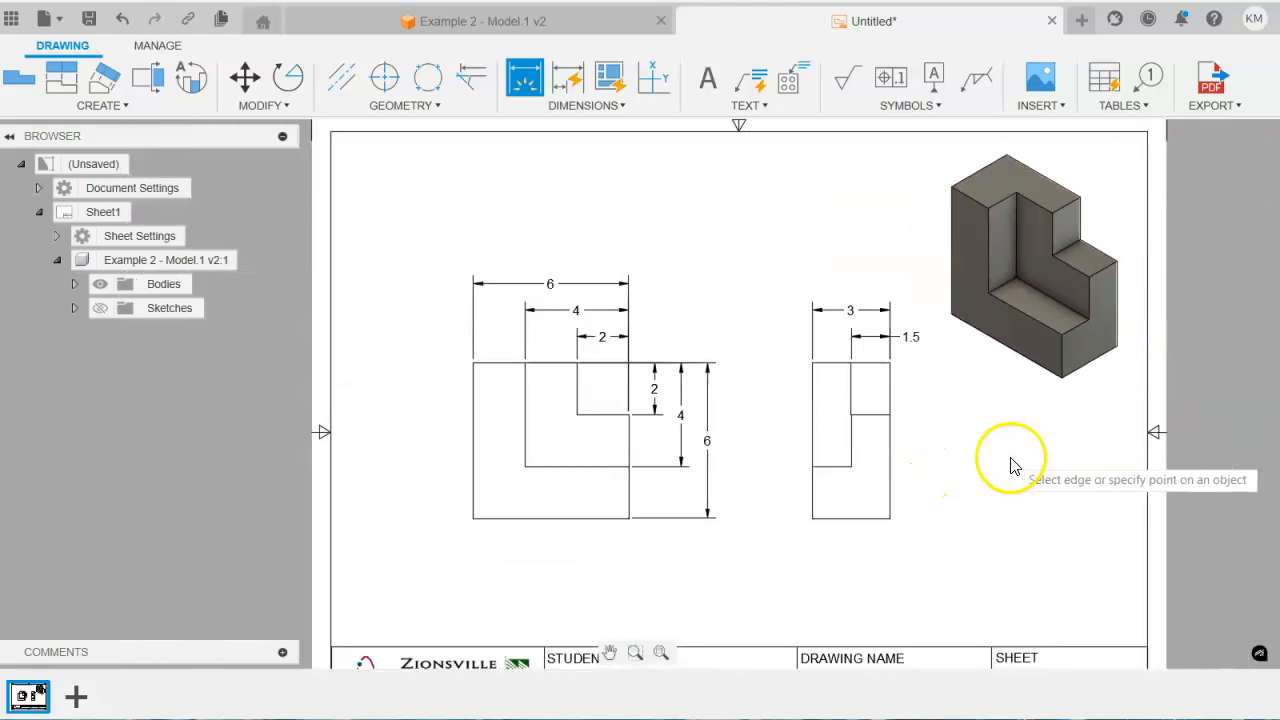
{"action": "scroll", "coordinate": [1012, 460], "scroll_direction": "up", "scroll_amount": 2}
{"action": "scroll", "coordinate": [1005, 466], "scroll_direction": "down", "scroll_amount": 1}
{"action": "mouse_move", "coordinate": [977, 474]}
{"action": "middle_mouse_down"}
{"action": "mouse_move", "coordinate": [923, 434]}
{"action": "mouse_move", "coordinate": [898, 434]}
{"action": "middle_mouse_up"}
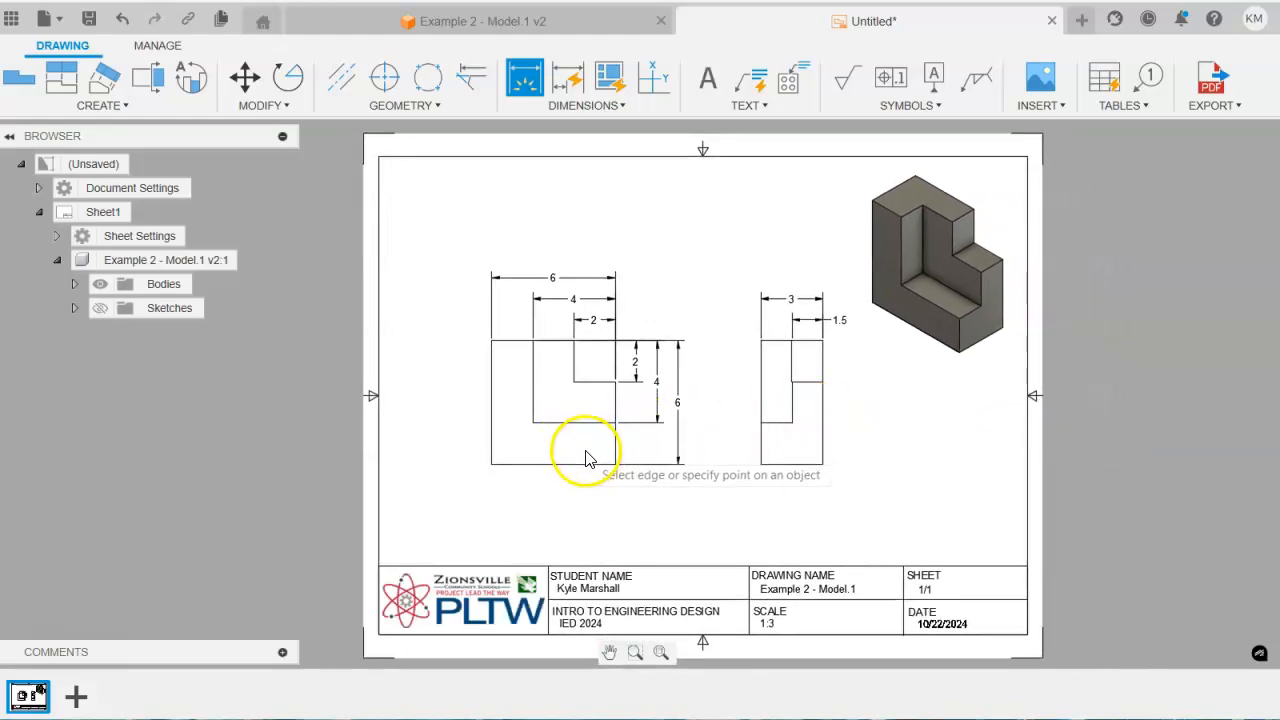
{"action": "left_click", "coordinate": [518, 461]}
{"action": "left_click", "coordinate": [557, 422]}
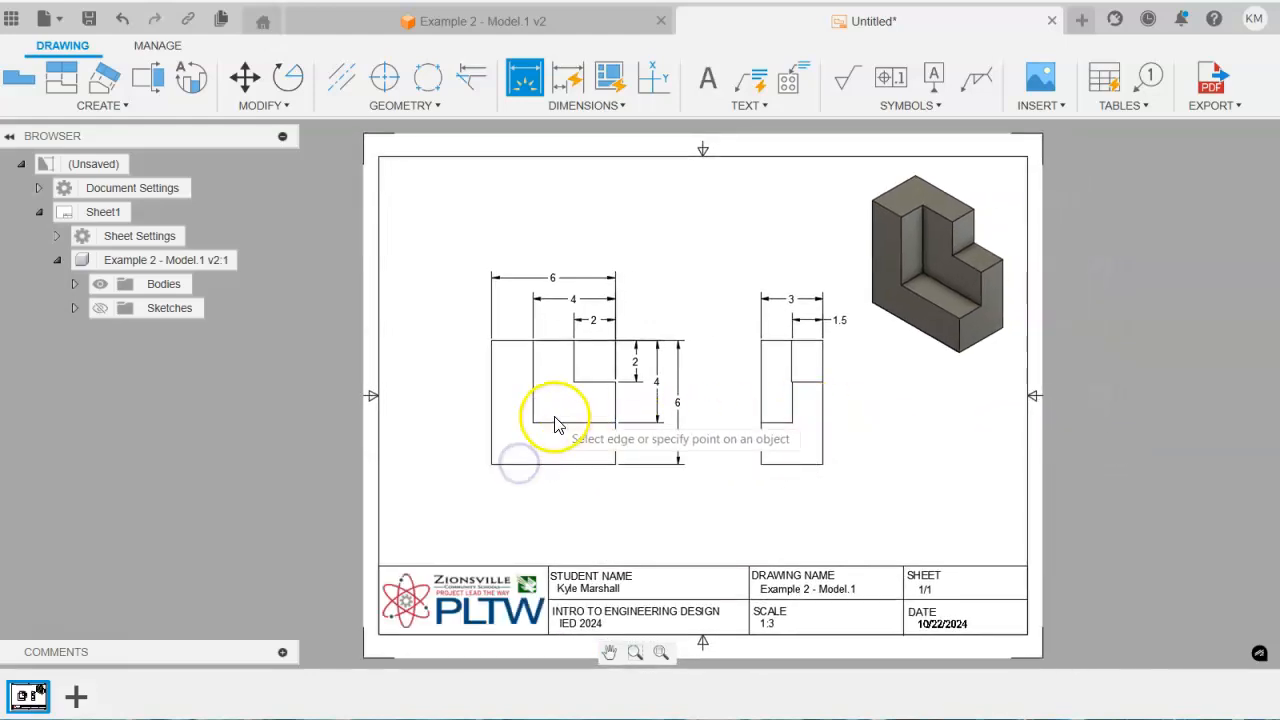
{"action": "left_click", "coordinate": [523, 70]}
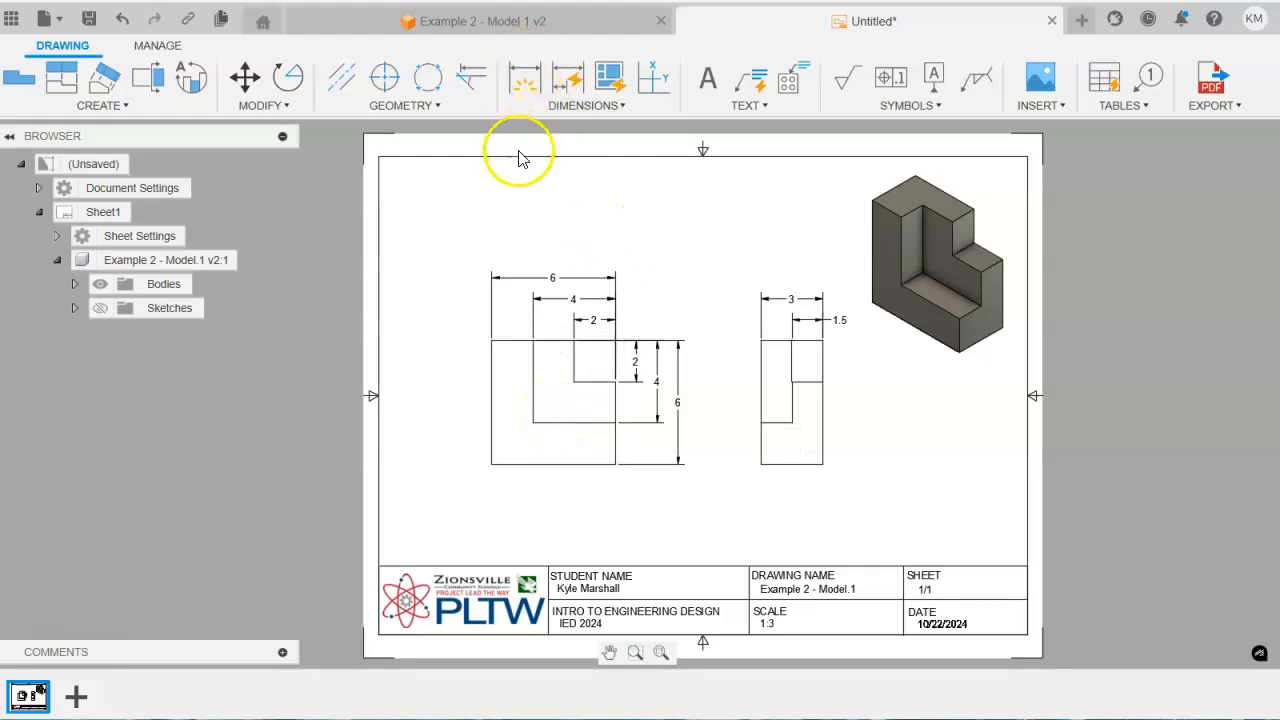
{"action": "left_click", "coordinate": [513, 432]}
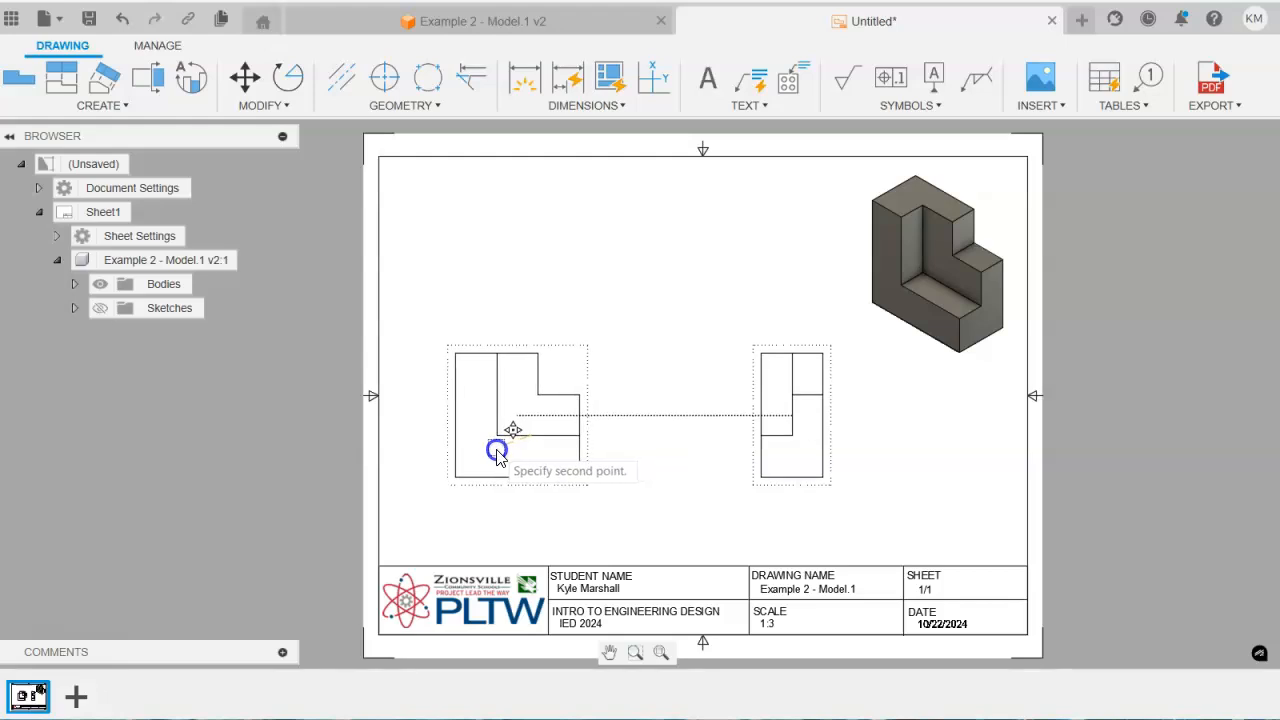
{"action": "left_click", "coordinate": [503, 452]}
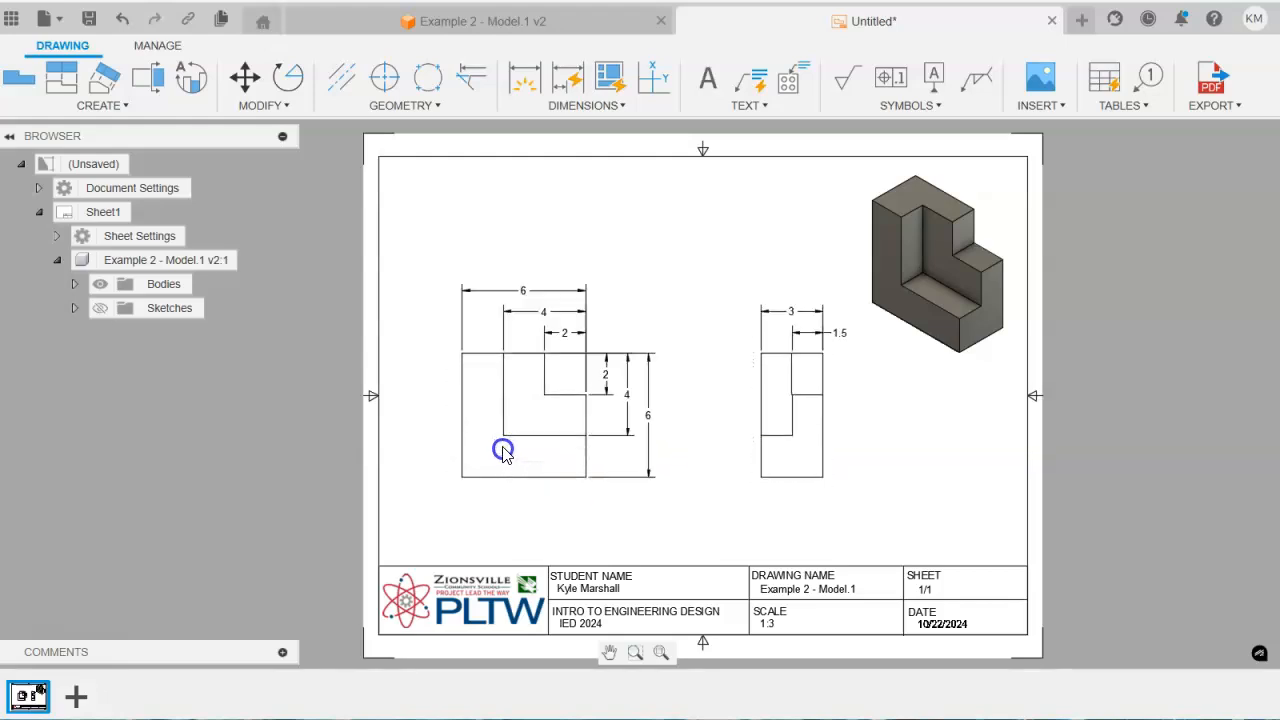
{"action": "left_click", "coordinate": [766, 452]}
{"action": "left_click", "coordinate": [761, 460]}
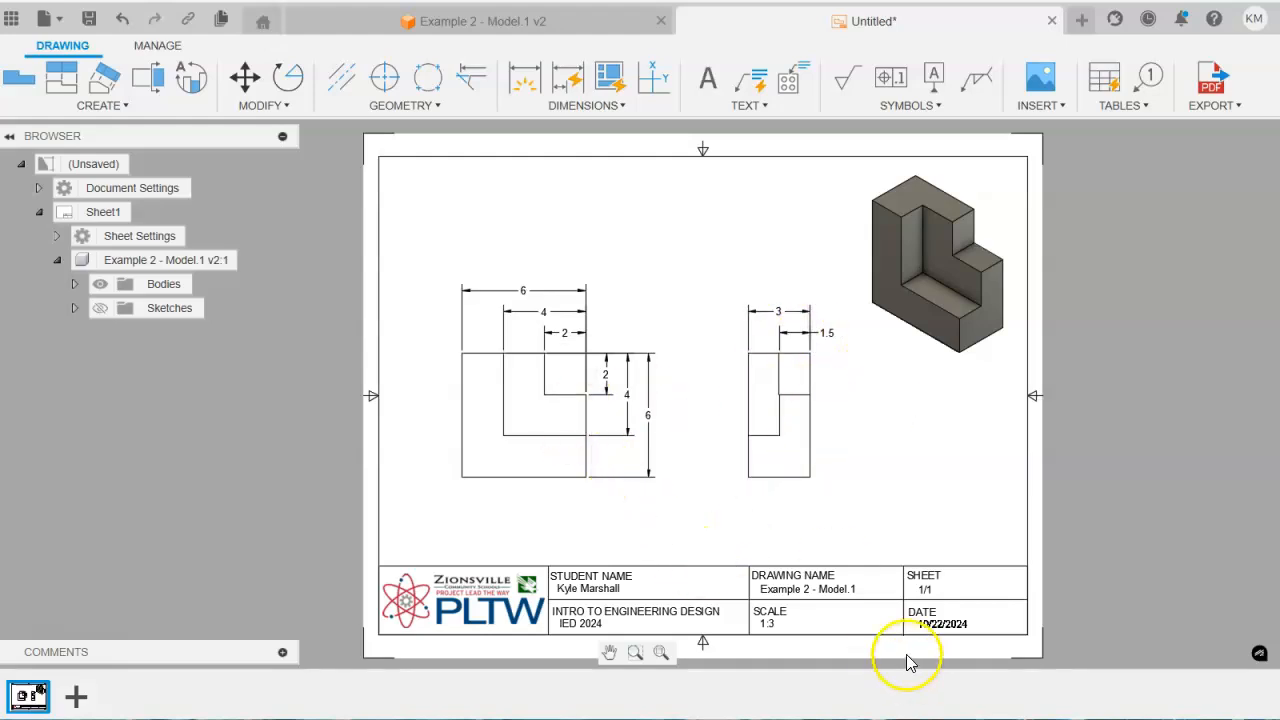
Shift the isometric view slightly down and left, and lower the front view together with its aligned right-side view
{"action": "left_click", "coordinate": [941, 316]}
{"action": "left_click", "coordinate": [940, 330]}
{"action": "left_click", "coordinate": [543, 449]}
{"action": "left_click", "coordinate": [540, 470]}
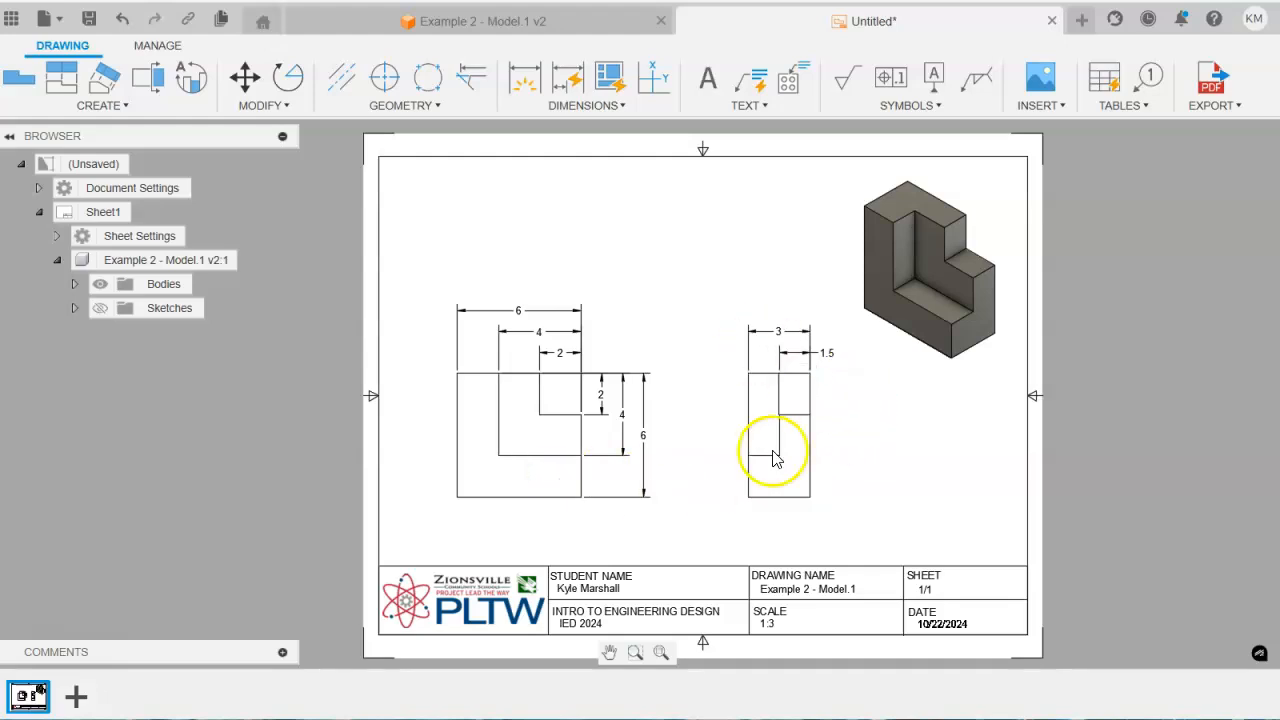
{"action": "left_click", "coordinate": [1157, 552]}
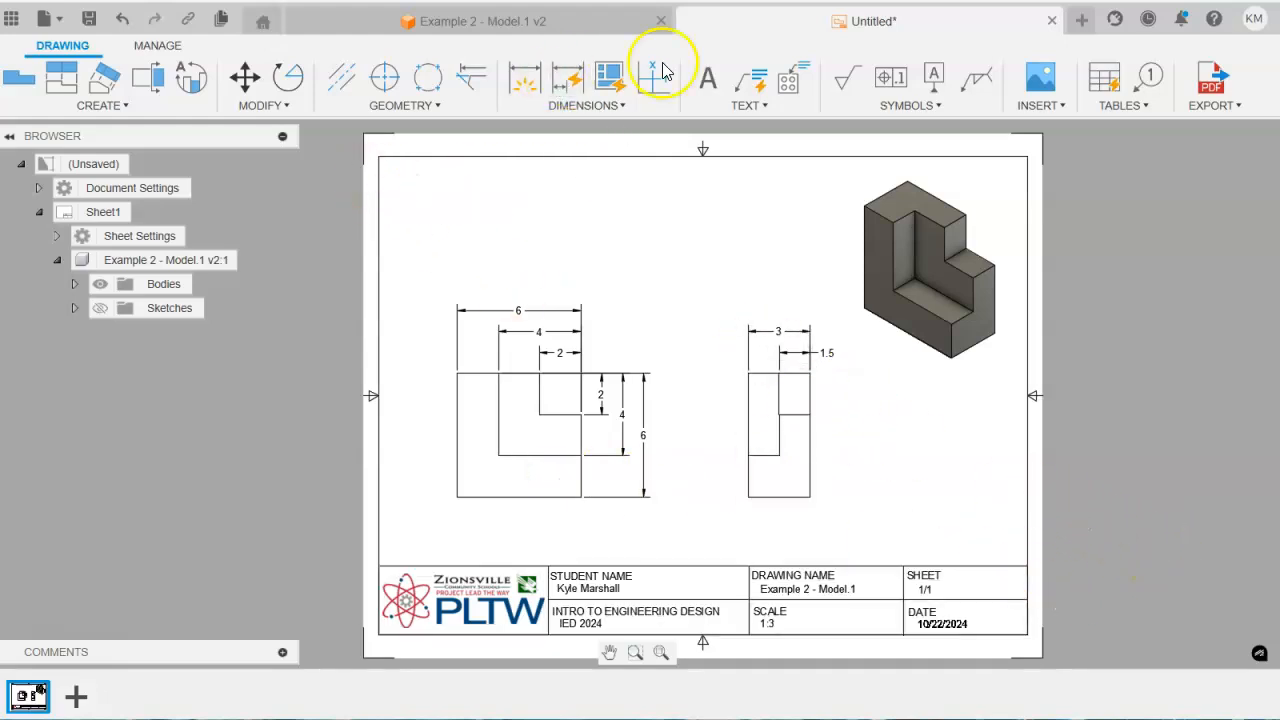
Save the drawing as "Example 2 - Drawing.1" in the 1.2.4 Fundamentals of Dimensioning folder
{"action": "left_click", "coordinate": [89, 18]}
{"action": "left_click", "coordinate": [412, 282]}
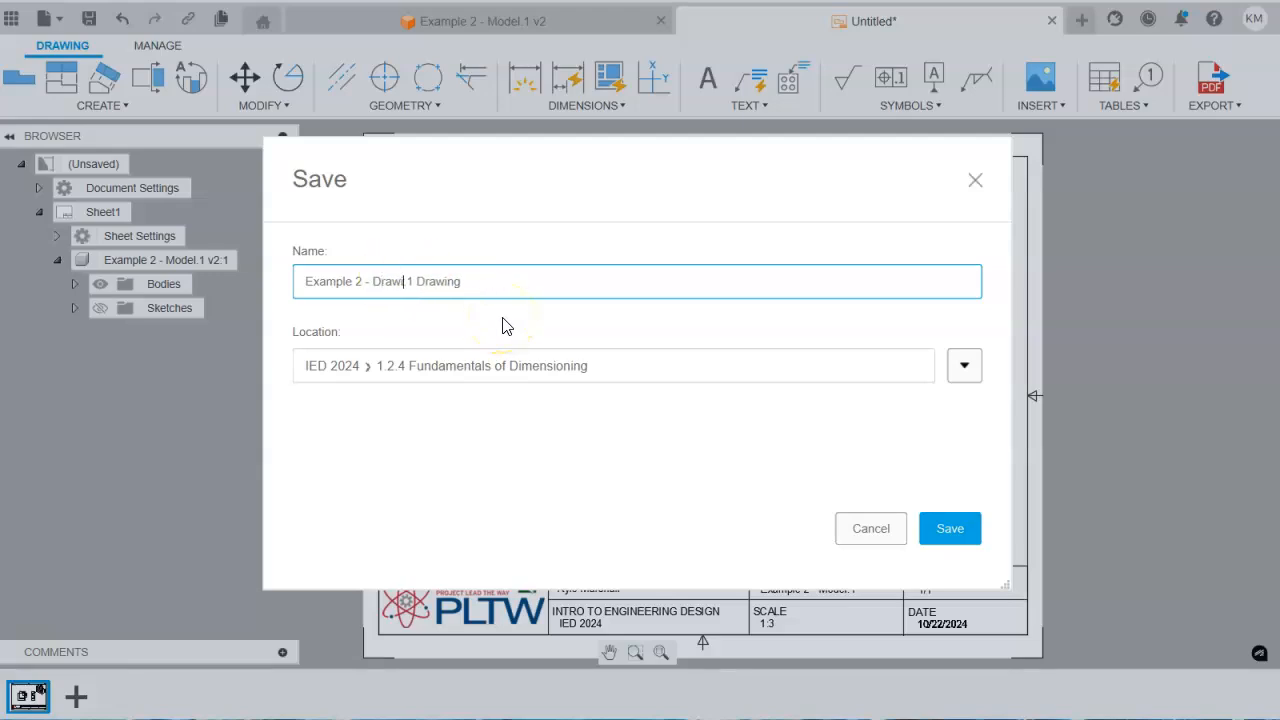
{"action": "left_click", "coordinate": [474, 284]}
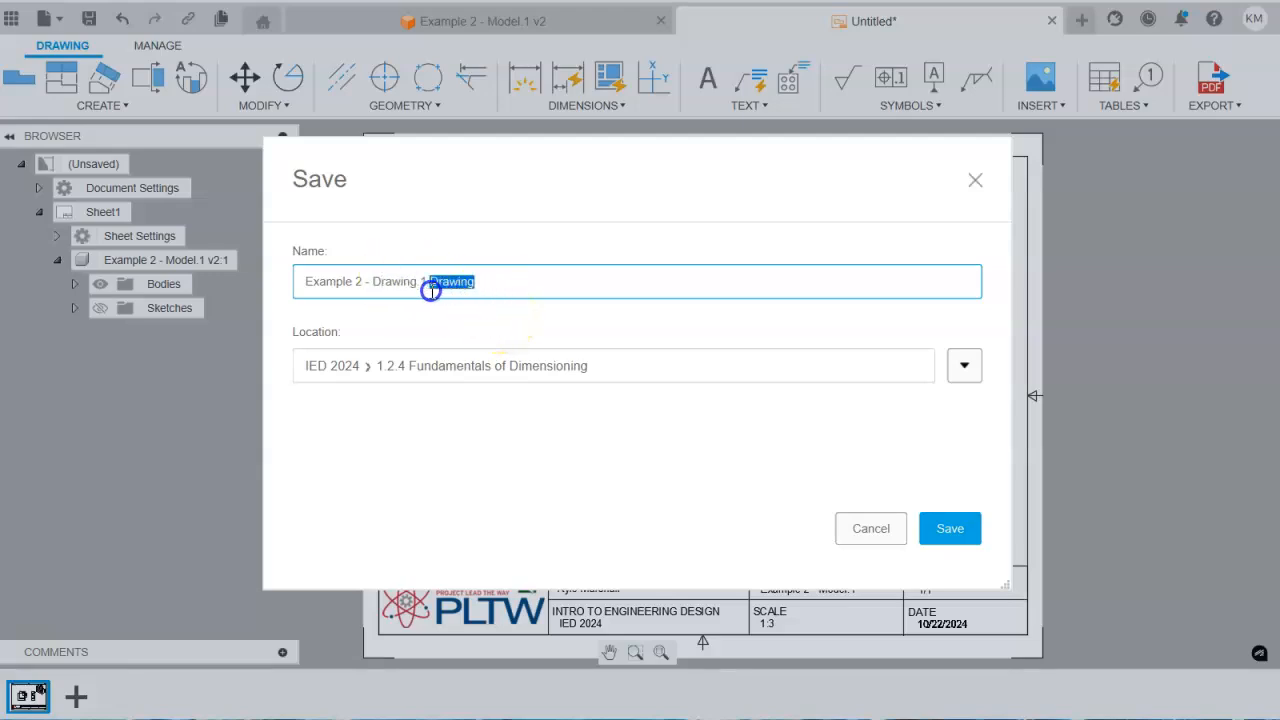
{"action": "key", "text": "BackSpace"}
{"action": "left_click", "coordinate": [953, 530]}
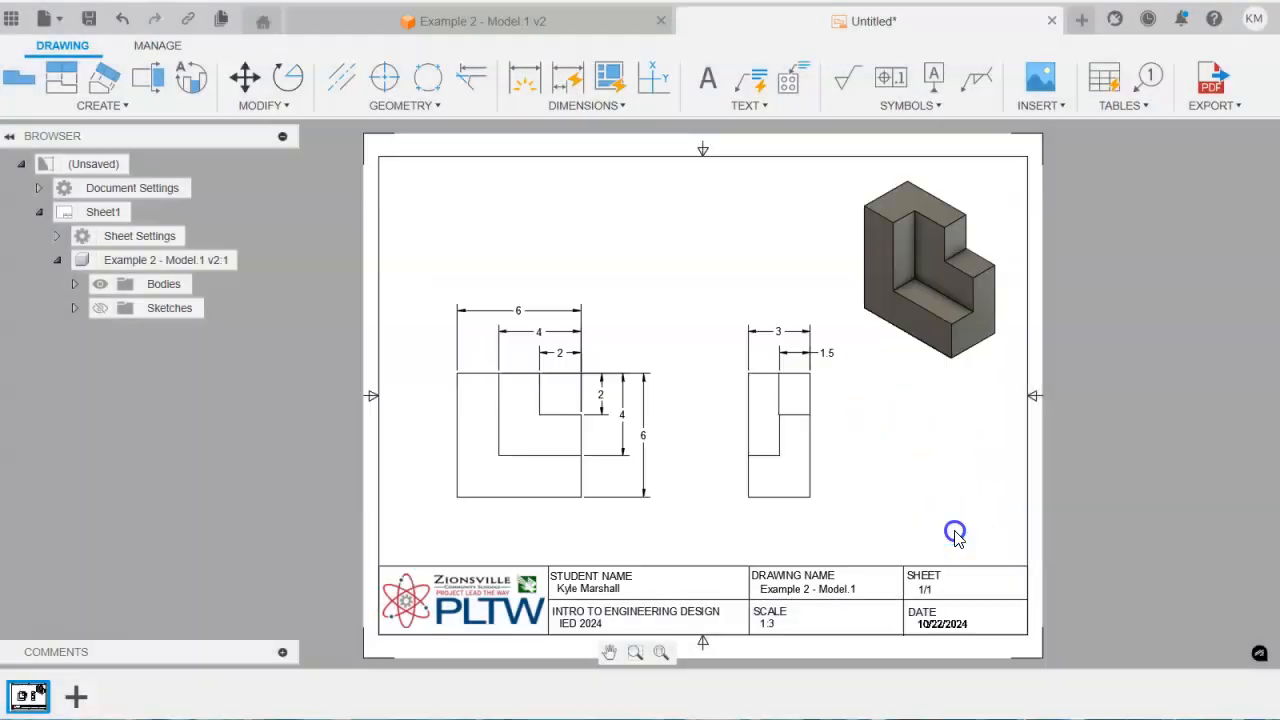